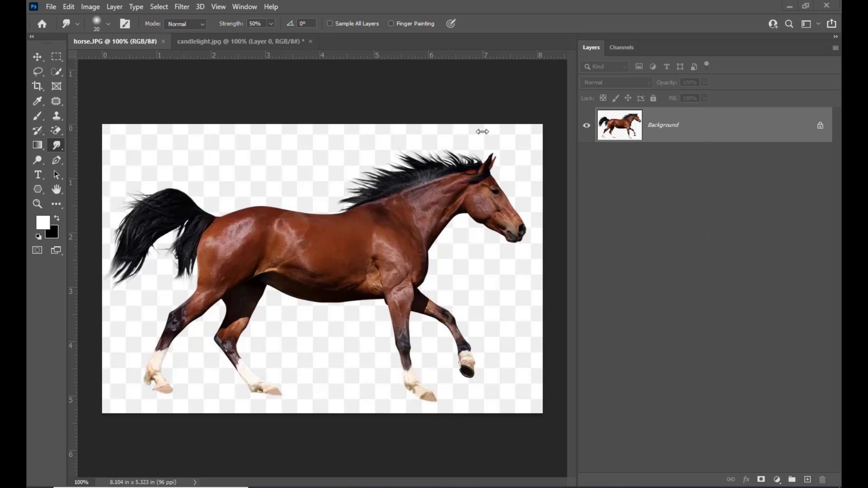
Select the horse automatically with Select Subject and add a layer mask that hides the background
{"action": "left_click_drag", "start_coordinate": [58, 75], "coordinate": [106, 80]}
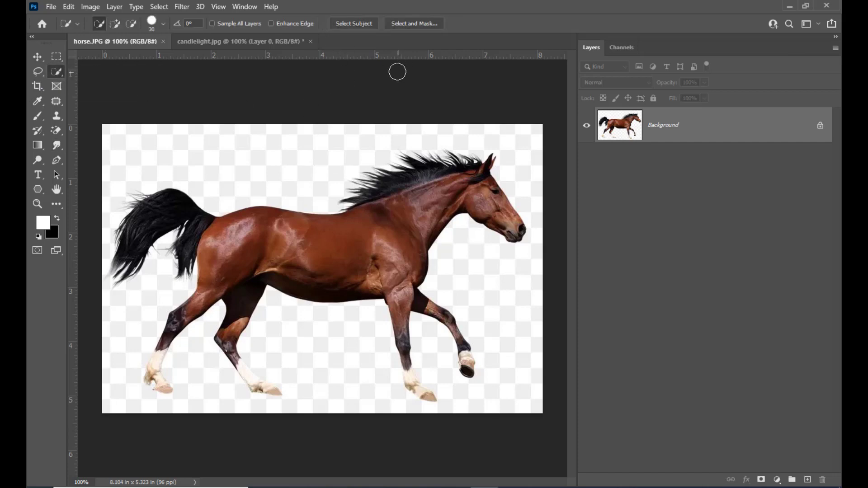
{"action": "left_click", "coordinate": [345, 25]}
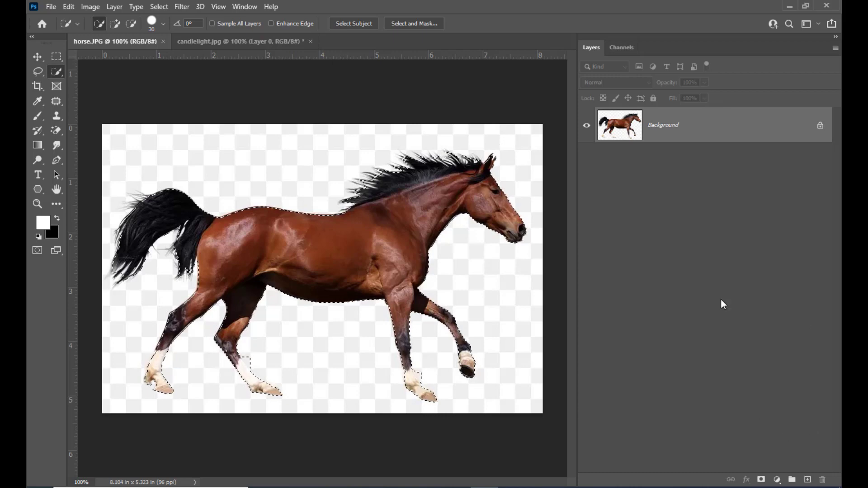
{"action": "left_click", "coordinate": [762, 481]}
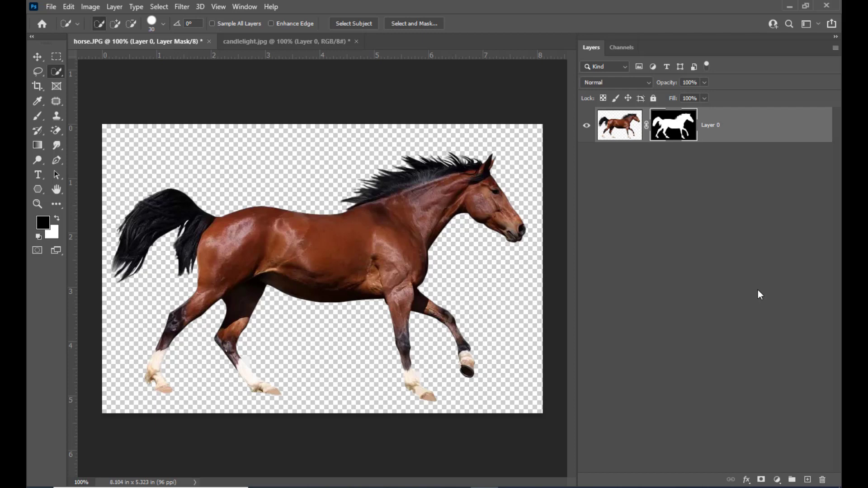
Add a new layer beneath the masked horse layer and fill it with black
{"action": "left_click", "coordinate": [807, 479], "text": "ctrl"}
{"action": "key", "text": "x"}
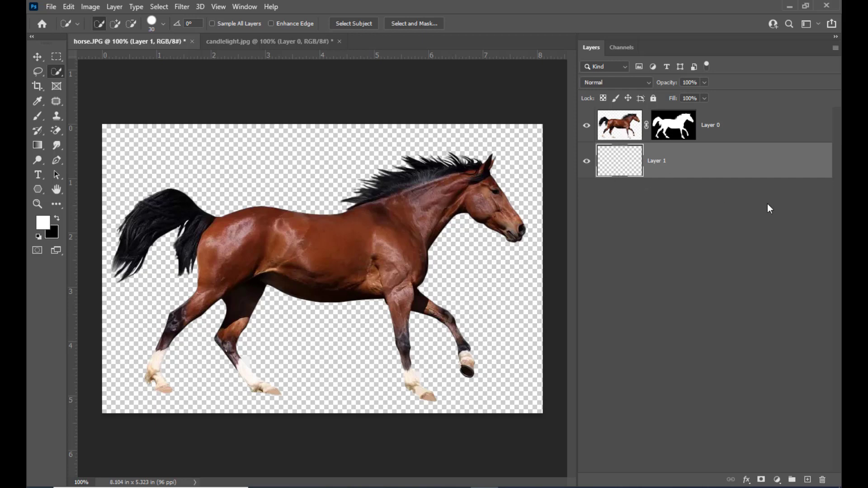
{"action": "key", "text": "alt+BackSpace"}
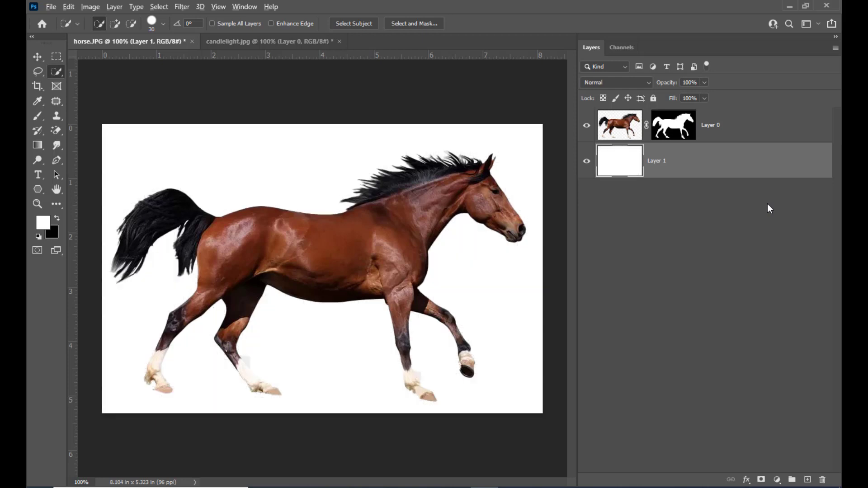
{"action": "key", "text": "ctrl+BackSpace"}
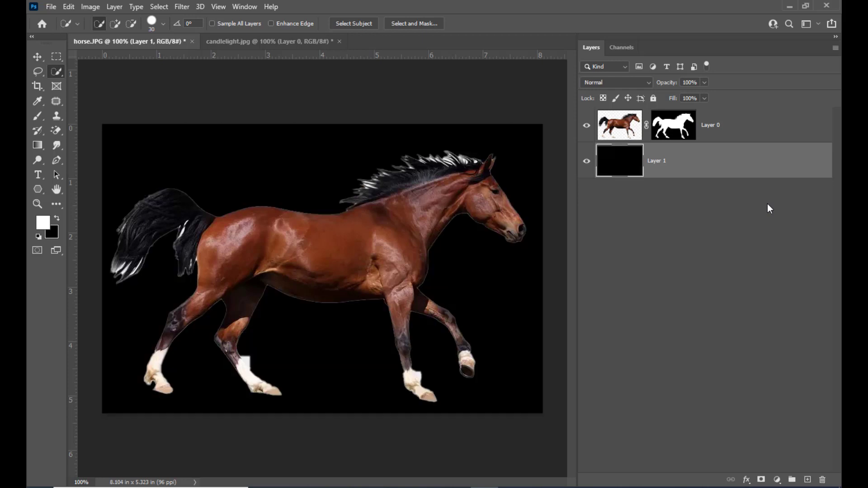
Examine the cut-out edges around the horse's mane, head, belly and legs against the black background at 200% zoom
{"action": "key", "text": "ctrl+plus"}
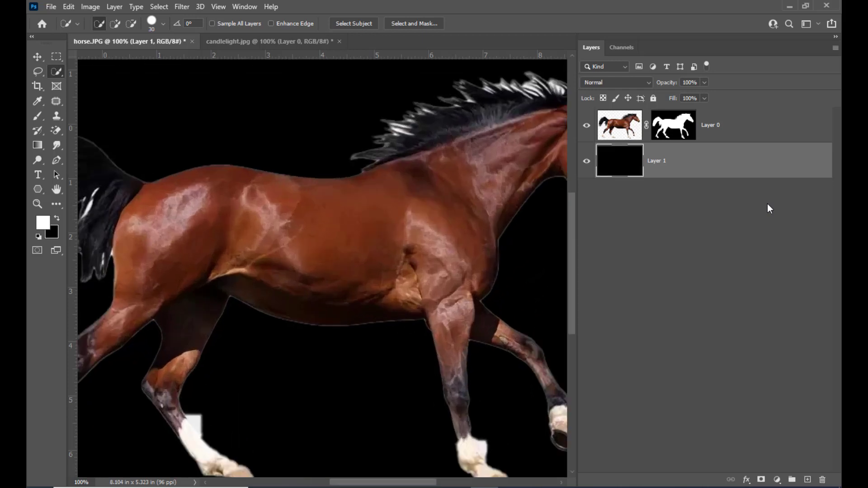
{"action": "key", "text": "space"}
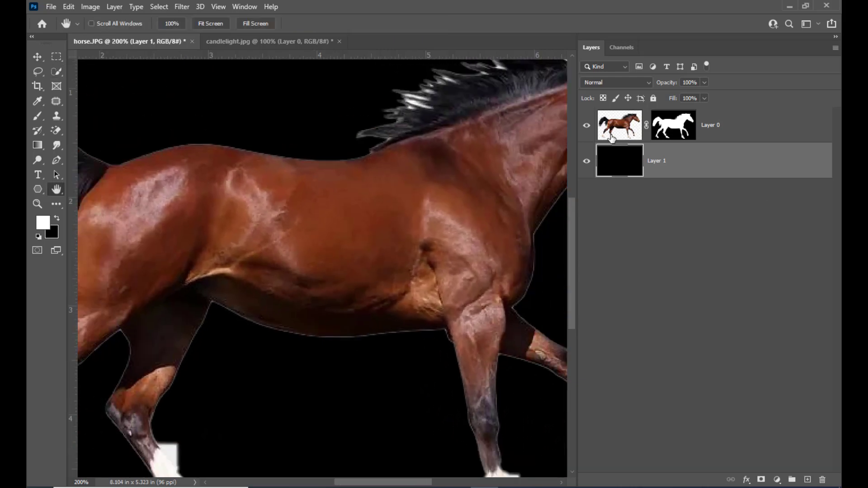
{"action": "left_click_drag", "start_coordinate": [465, 121], "coordinate": [275, 240]}
{"action": "left_click_drag", "start_coordinate": [404, 170], "coordinate": [451, 161]}
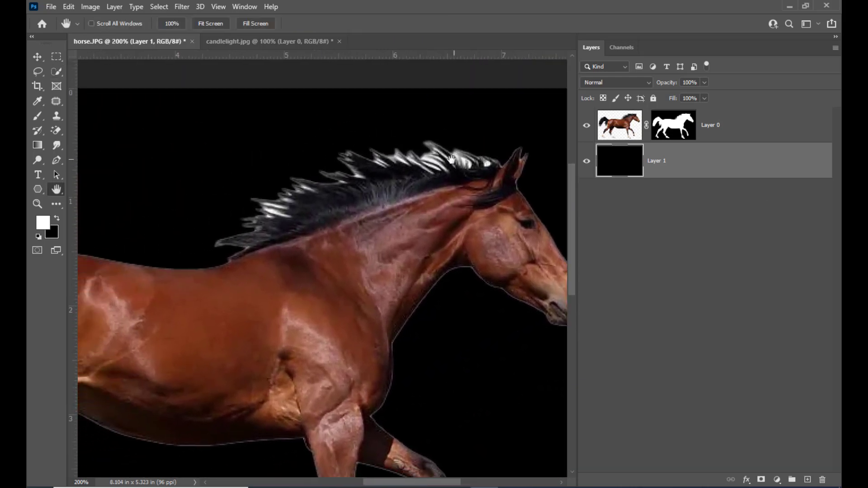
{"action": "mouse_move", "coordinate": [384, 213]}
{"action": "left_mouse_down"}
{"action": "mouse_move", "coordinate": [367, 226]}
{"action": "mouse_move", "coordinate": [379, 226]}
{"action": "left_mouse_up"}
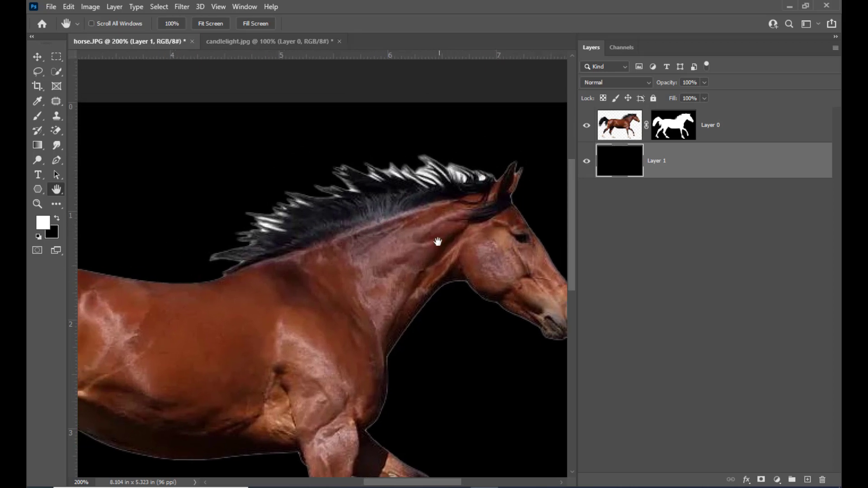
{"action": "left_click_drag", "start_coordinate": [438, 242], "coordinate": [398, 240]}
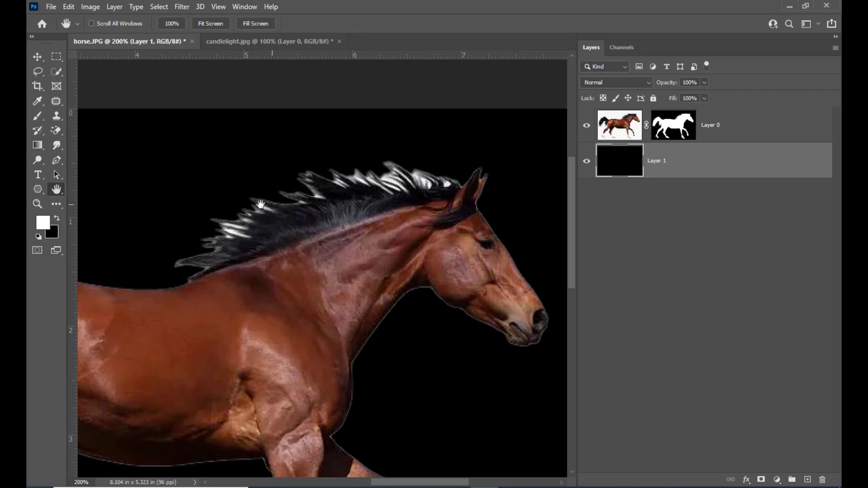
{"action": "left_click_drag", "start_coordinate": [373, 227], "coordinate": [405, 223]}
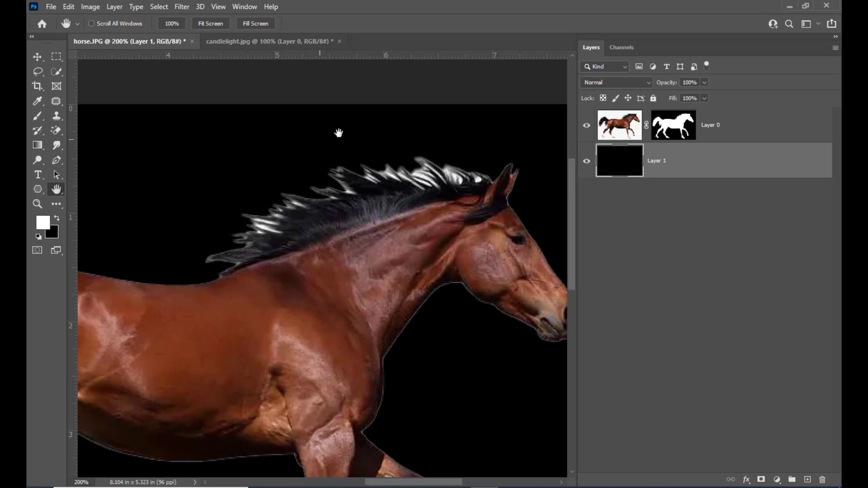
{"action": "left_click_drag", "start_coordinate": [153, 321], "coordinate": [303, 270]}
{"action": "left_click_drag", "start_coordinate": [403, 276], "coordinate": [175, 208]}
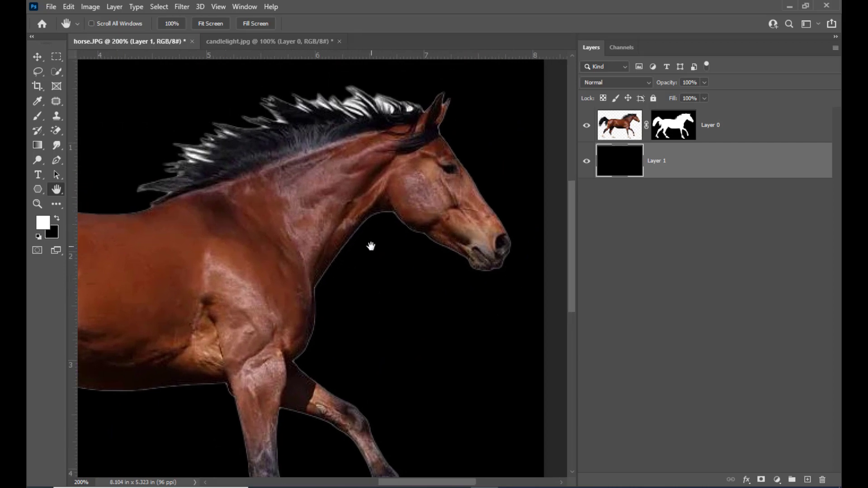
{"action": "left_click_drag", "start_coordinate": [370, 246], "coordinate": [454, 189]}
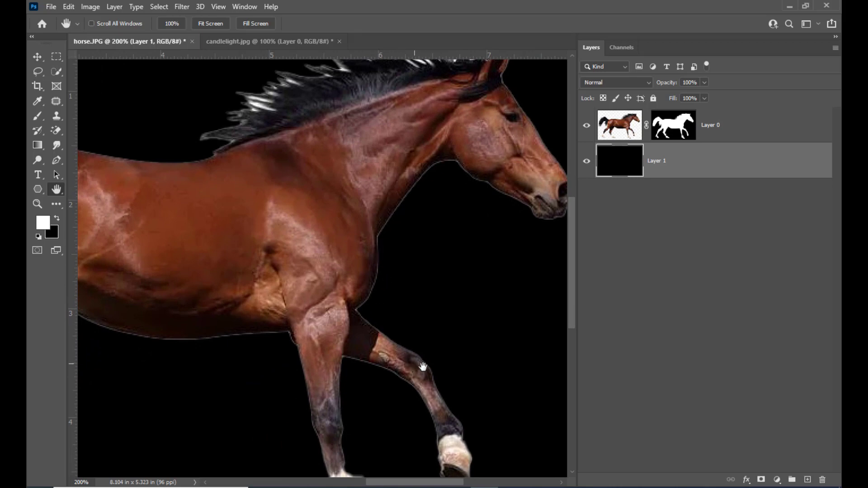
{"action": "left_click_drag", "start_coordinate": [365, 273], "coordinate": [491, 225]}
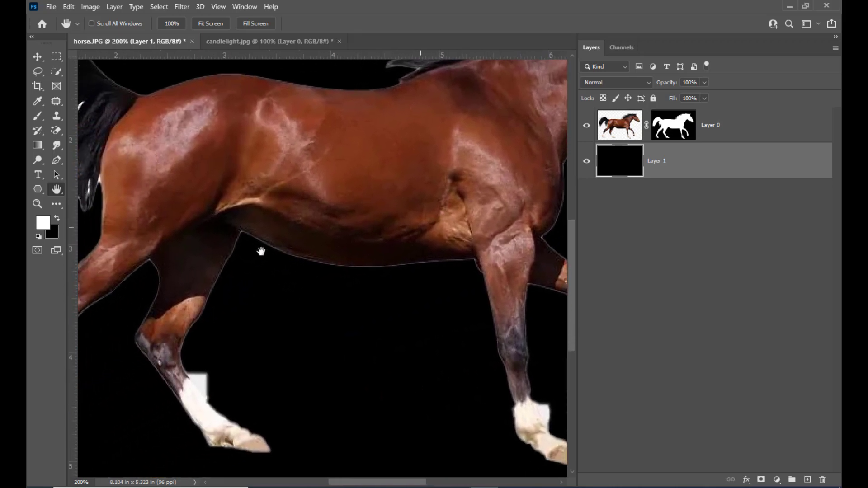
{"action": "left_click_drag", "start_coordinate": [365, 101], "coordinate": [208, 285]}
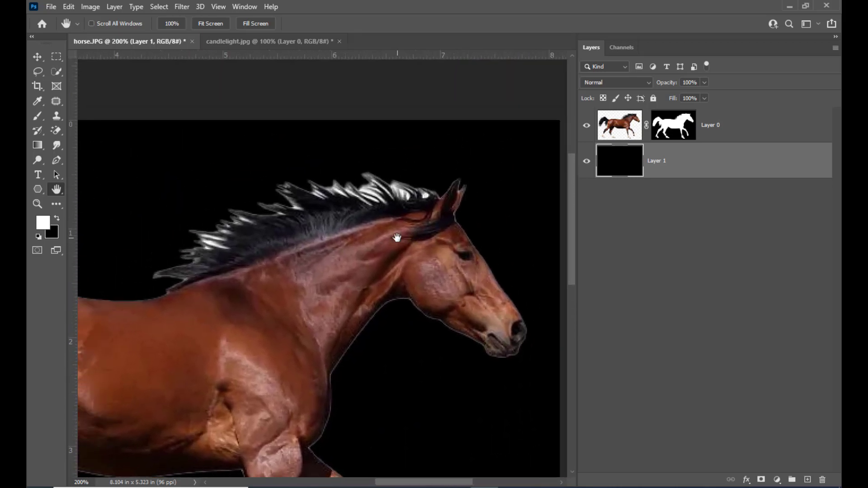
{"action": "left_click_drag", "start_coordinate": [329, 228], "coordinate": [411, 175]}
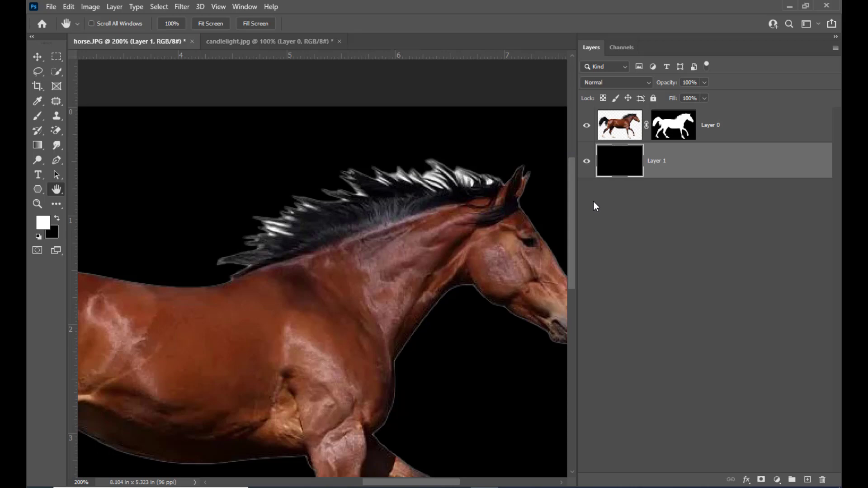
Target the horse layer's mask and load it as a selection around the horse
{"action": "left_click", "coordinate": [688, 127]}
{"action": "key", "text": "x"}
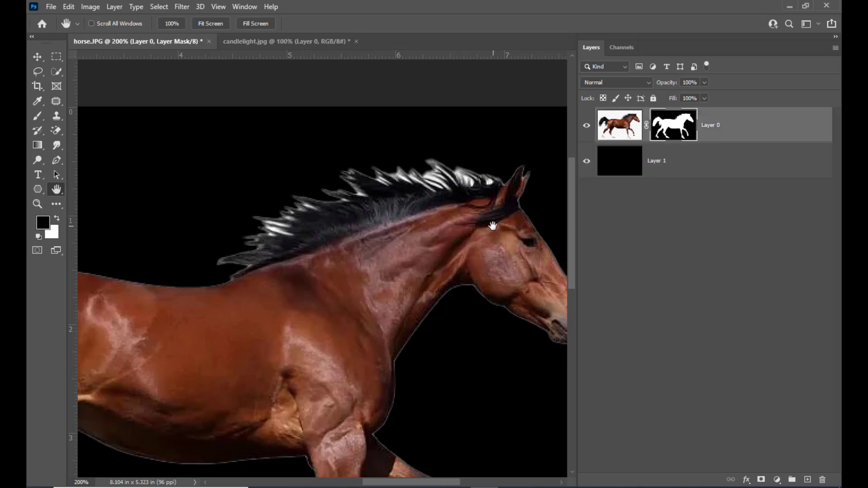
{"action": "key", "text": "ctrl+minus"}
{"action": "key", "text": "ctrl+minus"}
{"action": "key", "text": "ctrl+plus"}
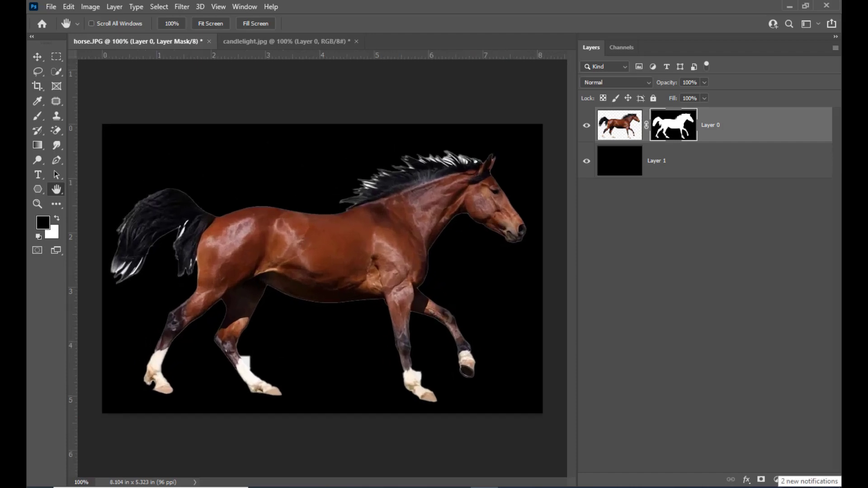
{"action": "left_click", "coordinate": [618, 127], "text": "ctrl"}
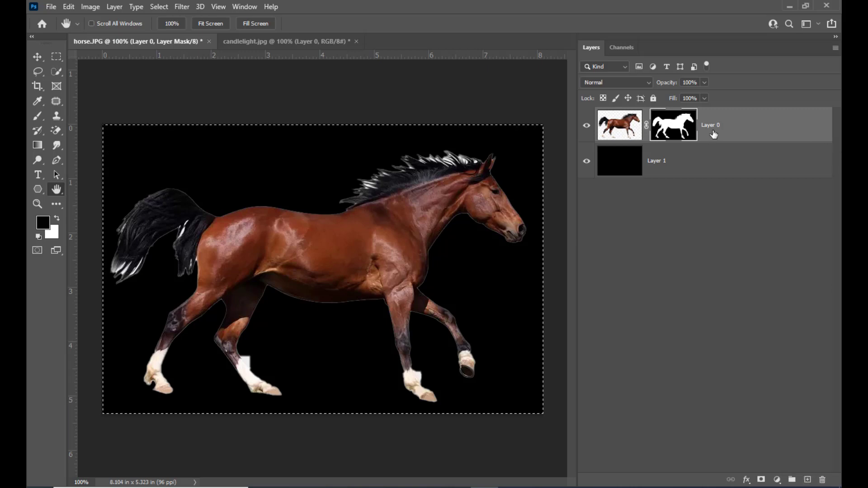
{"action": "key", "text": "ctrl+d"}
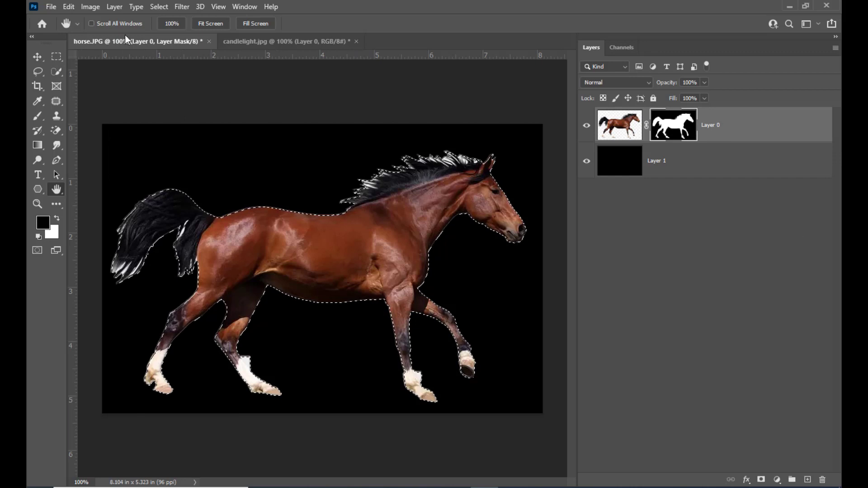
Activate the Quick Selection tool, open the horse selection in Select and Mask, and set the view mode to On Black
{"action": "left_click", "coordinate": [57, 74]}
{"action": "right_click", "coordinate": [57, 74]}
{"action": "left_click", "coordinate": [91, 83]}
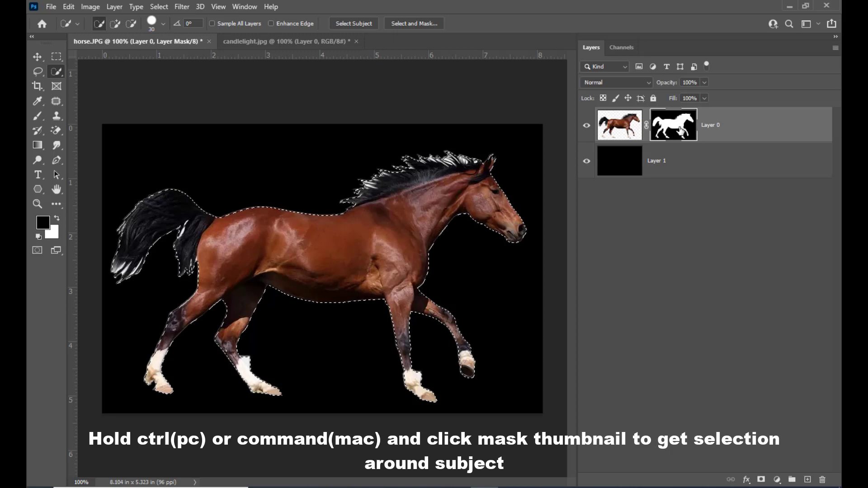
{"action": "left_click", "coordinate": [409, 25]}
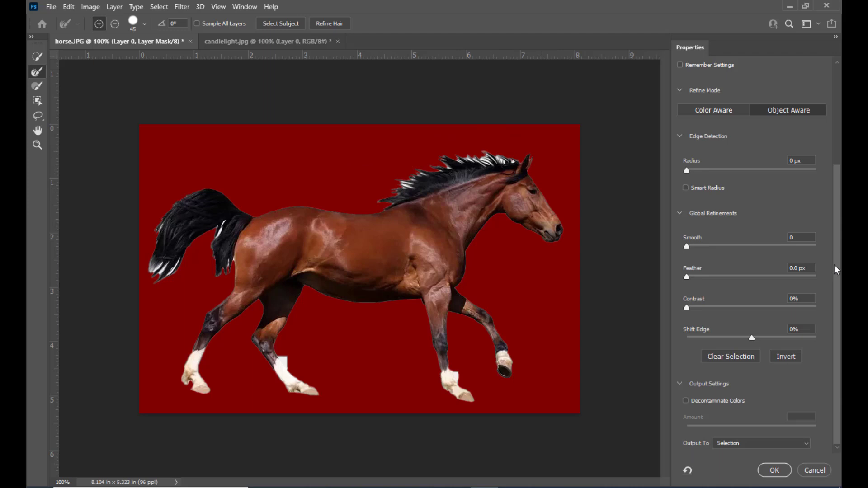
{"action": "scroll", "coordinate": [837, 270], "scroll_direction": "up", "scroll_amount": 3}
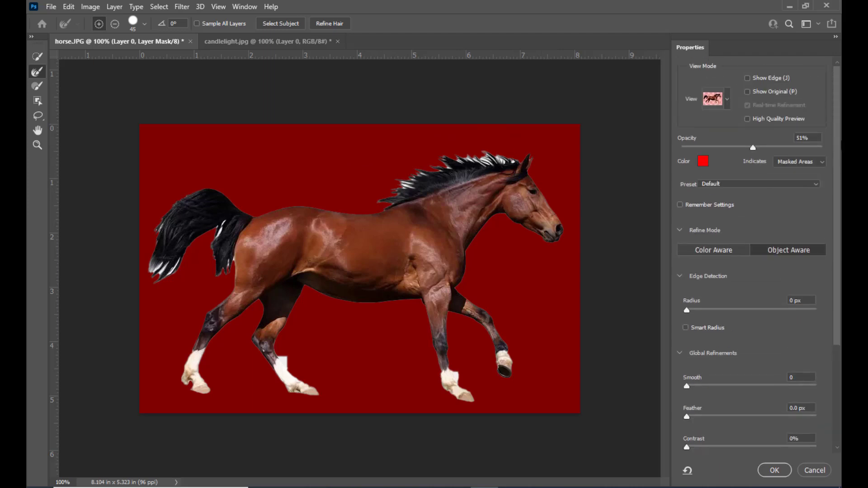
{"action": "left_click", "coordinate": [728, 99]}
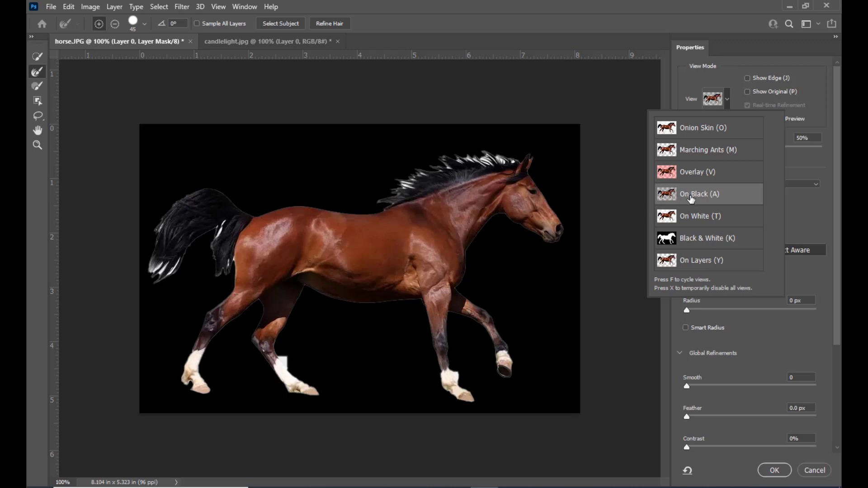
{"action": "left_click", "coordinate": [692, 199]}
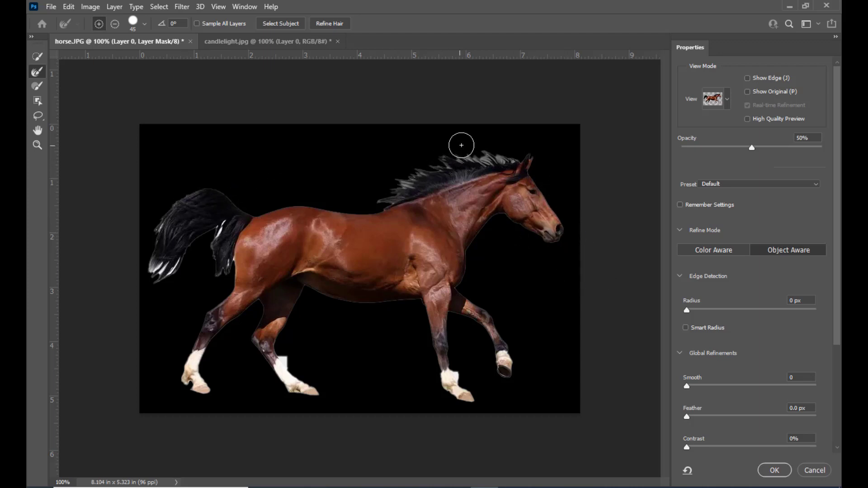
Set the view mode to Overlay and refine the hair edges of the horse's tail with the Refine Edge Brush
{"action": "left_click", "coordinate": [728, 99]}
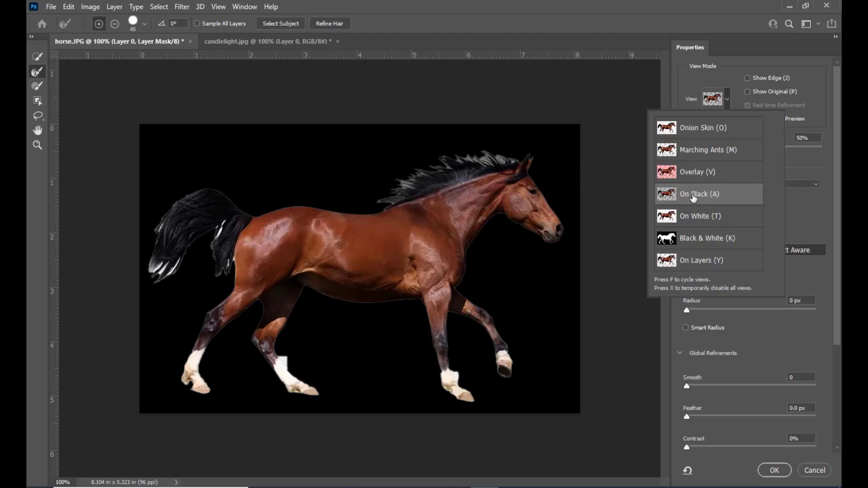
{"action": "left_click", "coordinate": [706, 176]}
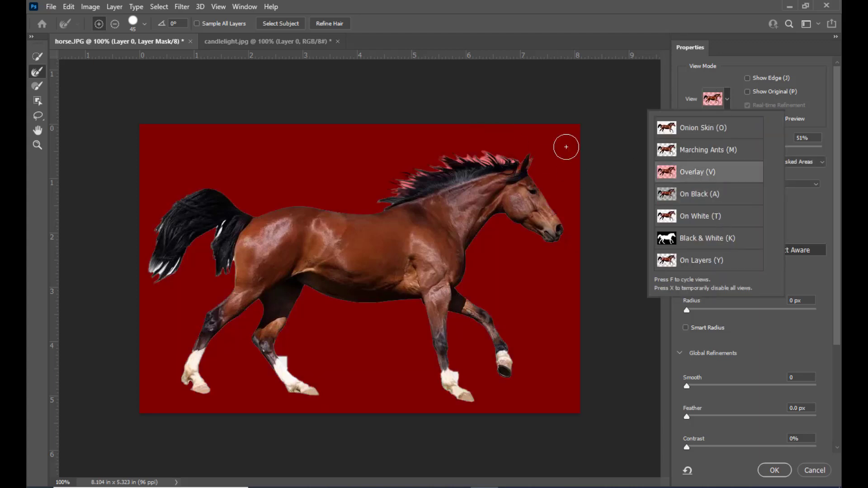
{"action": "left_click", "coordinate": [699, 75]}
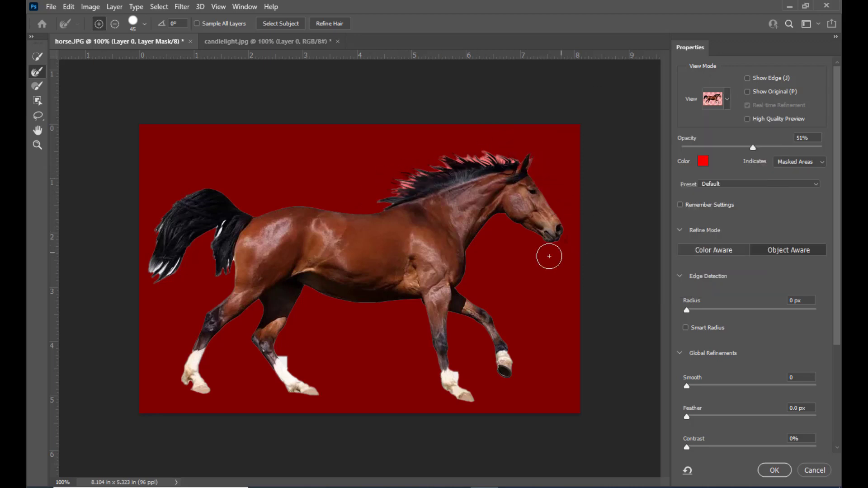
{"action": "mouse_move", "coordinate": [223, 263]}
{"action": "left_mouse_down"}
{"action": "mouse_move", "coordinate": [222, 232]}
{"action": "mouse_move", "coordinate": [210, 232]}
{"action": "mouse_move", "coordinate": [171, 274]}
{"action": "mouse_move", "coordinate": [153, 278]}
{"action": "mouse_move", "coordinate": [148, 252]}
{"action": "mouse_move", "coordinate": [191, 189]}
{"action": "mouse_move", "coordinate": [237, 197]}
{"action": "left_mouse_up"}
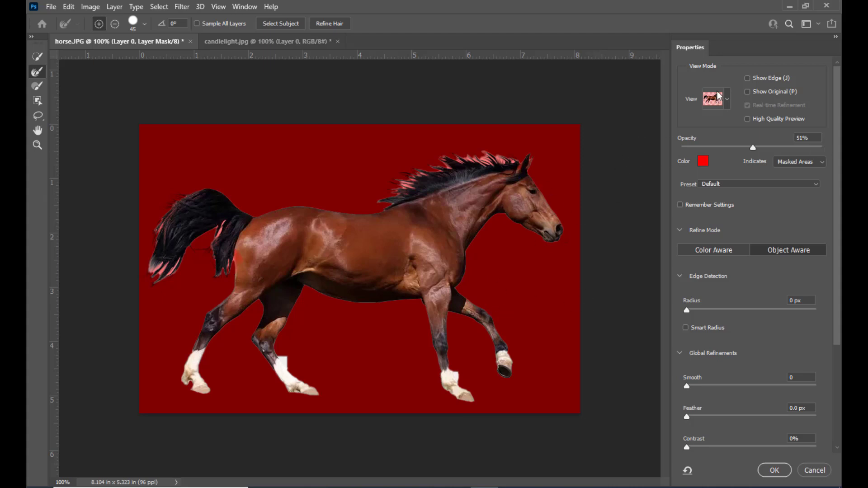
{"action": "left_click", "coordinate": [331, 25]}
Set the refined selection's output to Layer Mask and apply it to the horse layer
{"action": "scroll", "coordinate": [820, 320], "scroll_direction": "down", "scroll_amount": 5}
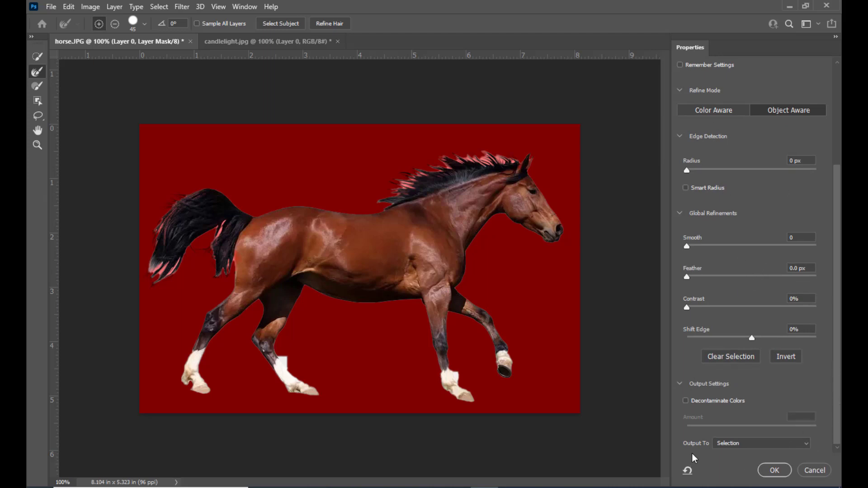
{"action": "left_click", "coordinate": [754, 448]}
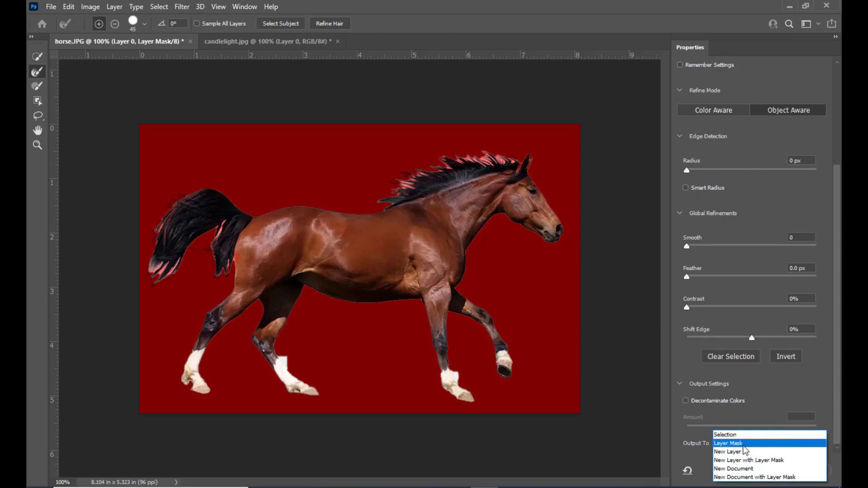
{"action": "left_click", "coordinate": [742, 445]}
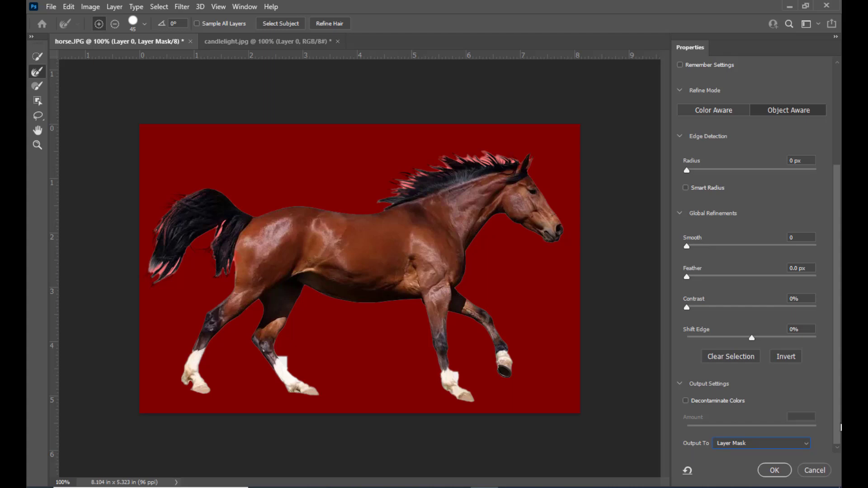
{"action": "left_click", "coordinate": [775, 472]}
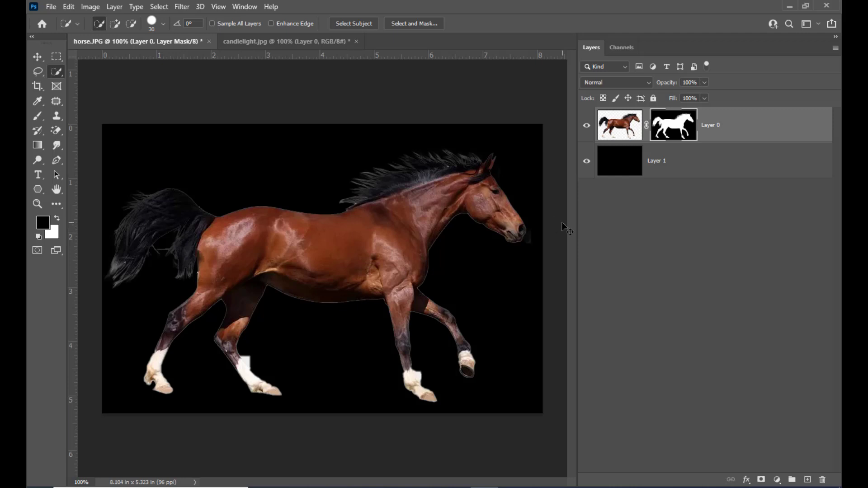
{"action": "key", "text": "ctrl+plus"}
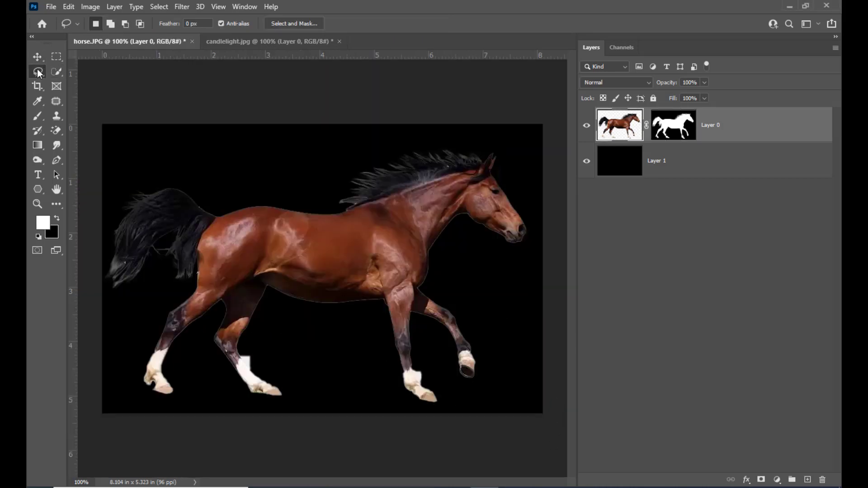
Target the horse layer's mask and lasso a narrow strip along the belly edge and down the adjoining hind leg
{"action": "key", "text": "ctrl+plus"}
{"action": "key", "text": "ctrl+plus"}
{"action": "scroll", "coordinate": [461, 255], "scroll_direction": "down", "scroll_amount": 3}
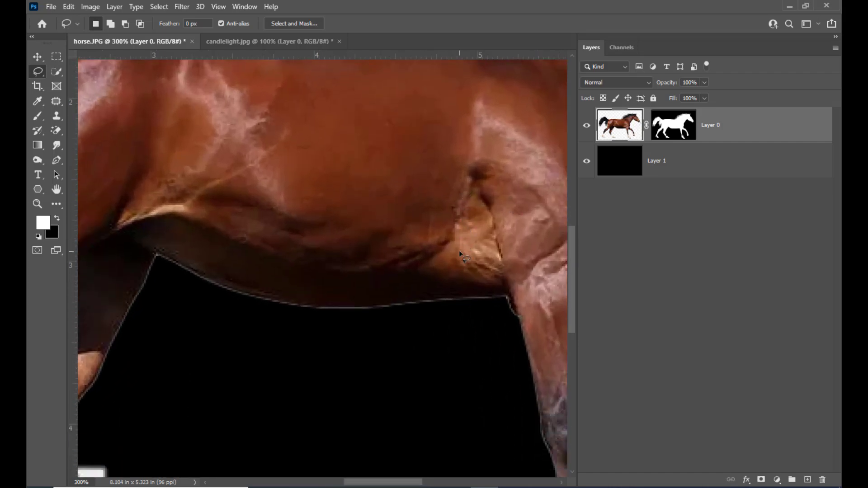
{"action": "key", "text": "ctrl+minus"}
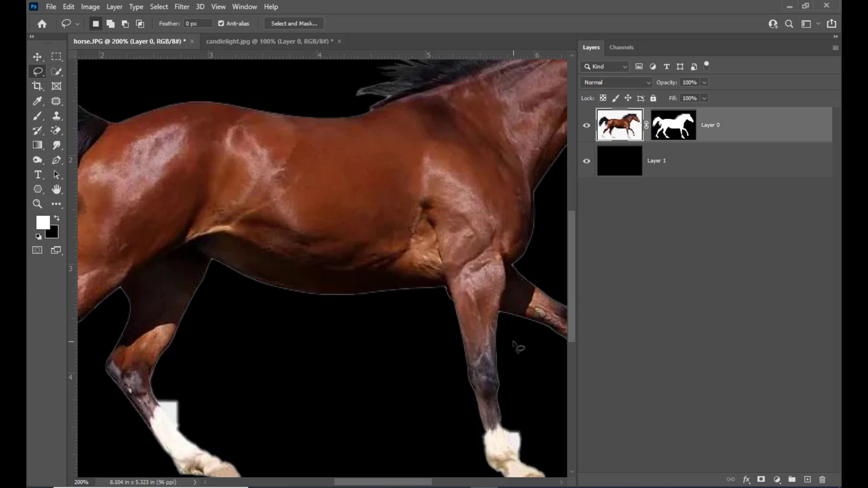
{"action": "left_click", "coordinate": [674, 132]}
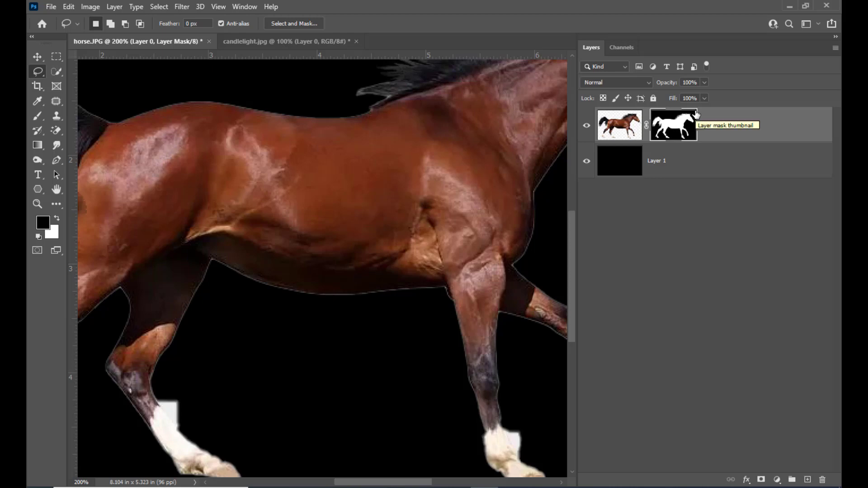
{"action": "left_click", "coordinate": [620, 130]}
{"action": "left_click", "coordinate": [679, 128]}
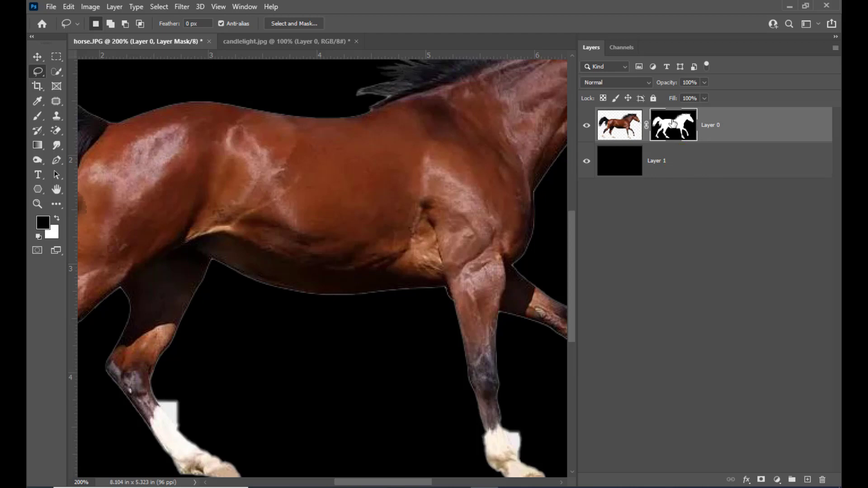
{"action": "right_click", "coordinate": [36, 74]}
{"action": "left_click", "coordinate": [64, 72]}
{"action": "mouse_move", "coordinate": [159, 389]}
{"action": "left_mouse_down"}
{"action": "mouse_move", "coordinate": [161, 407]}
{"action": "mouse_move", "coordinate": [144, 369]}
{"action": "mouse_move", "coordinate": [207, 253]}
{"action": "mouse_move", "coordinate": [319, 280]}
{"action": "mouse_move", "coordinate": [447, 280]}
{"action": "mouse_move", "coordinate": [444, 307]}
{"action": "mouse_move", "coordinate": [304, 316]}
{"action": "mouse_move", "coordinate": [225, 283]}
{"action": "mouse_move", "coordinate": [161, 379]}
{"action": "left_mouse_up"}
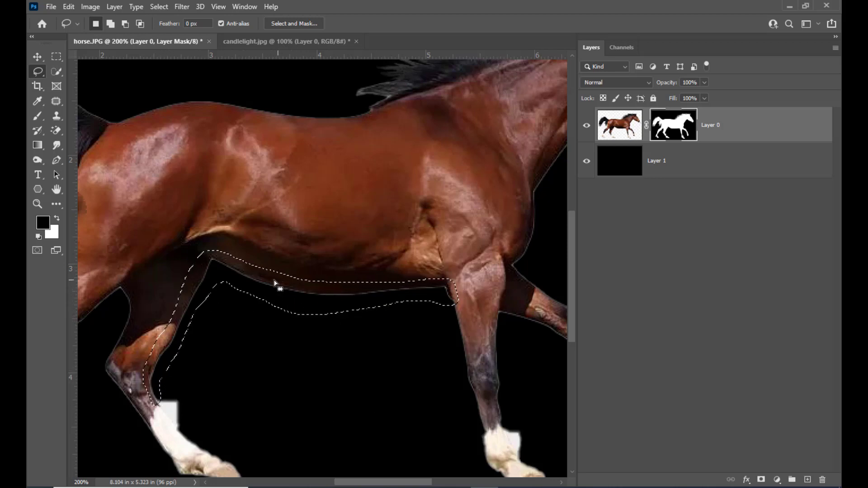
Apply the Minimum filter to the selected belly and leg edge of the mask with a 0.9-pixel radius, preserving Roundness
{"action": "left_click", "coordinate": [182, 6]}
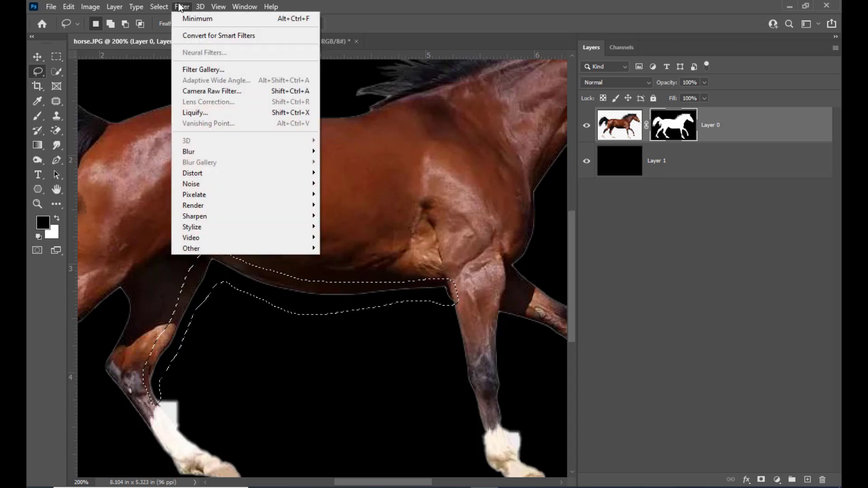
{"action": "mouse_move", "coordinate": [209, 249]}
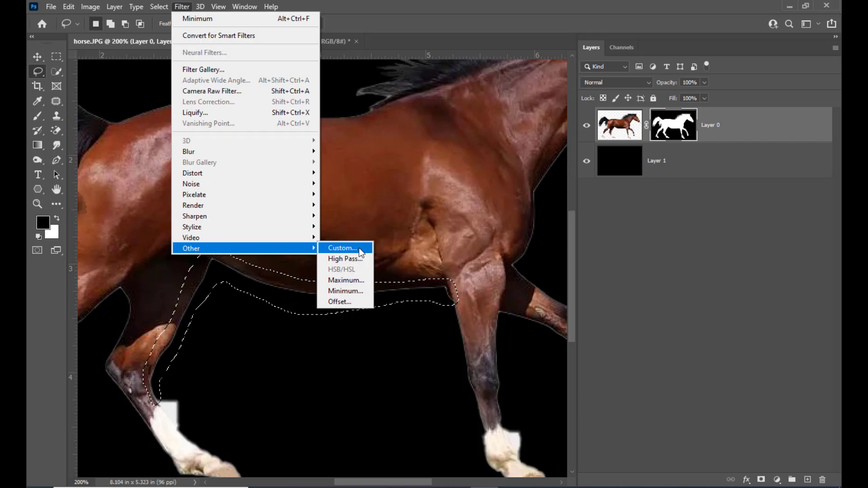
{"action": "left_click", "coordinate": [355, 297]}
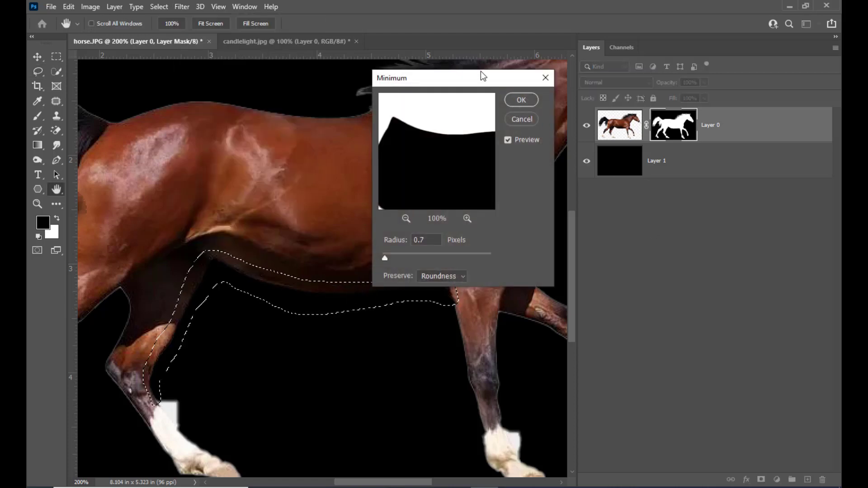
{"action": "left_click_drag", "start_coordinate": [428, 82], "coordinate": [487, 64]}
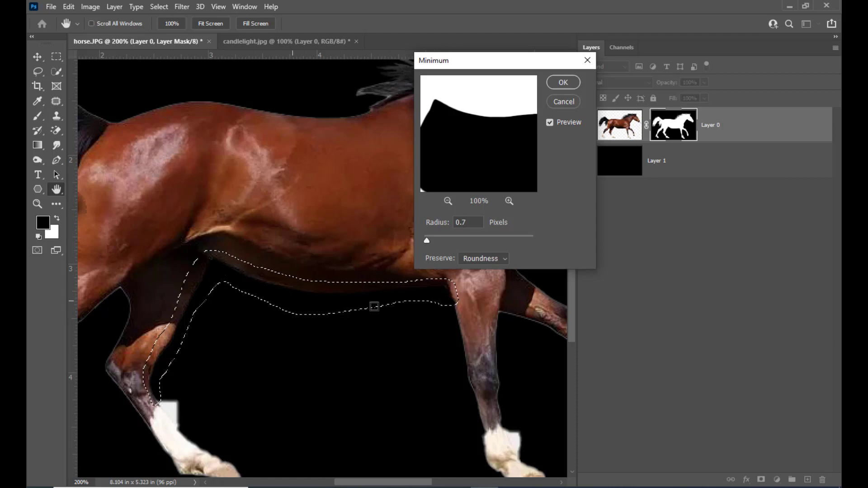
{"action": "left_click", "coordinate": [440, 222]}
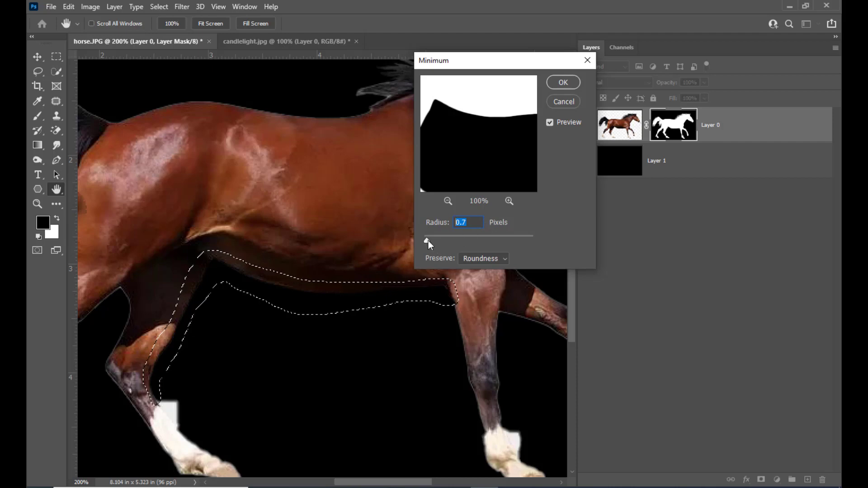
{"action": "left_click_drag", "start_coordinate": [426, 243], "coordinate": [426, 243]}
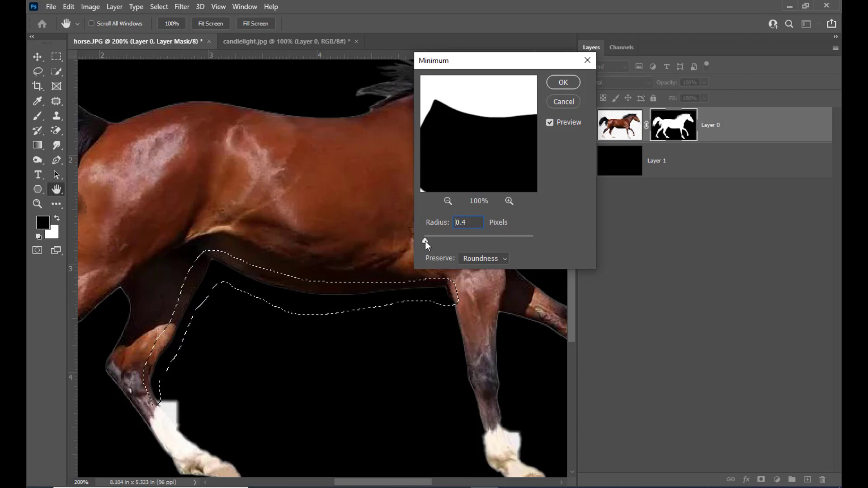
{"action": "left_click_drag", "start_coordinate": [427, 244], "coordinate": [430, 244]}
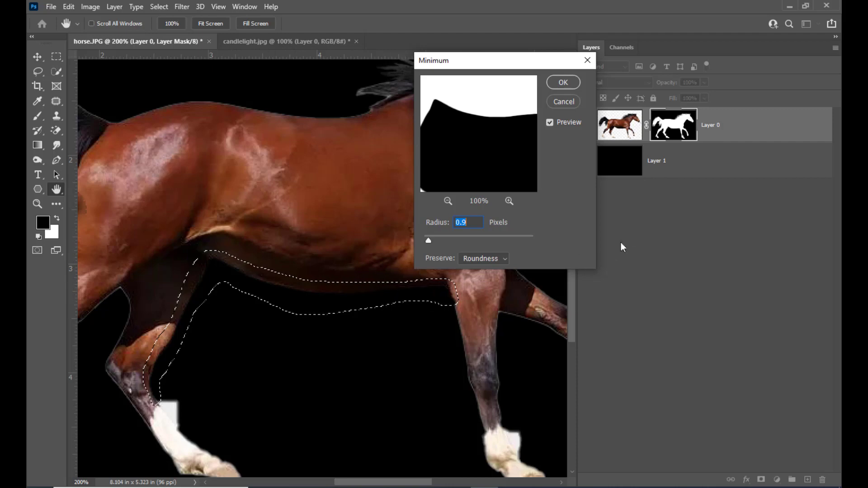
{"action": "left_click", "coordinate": [478, 224]}
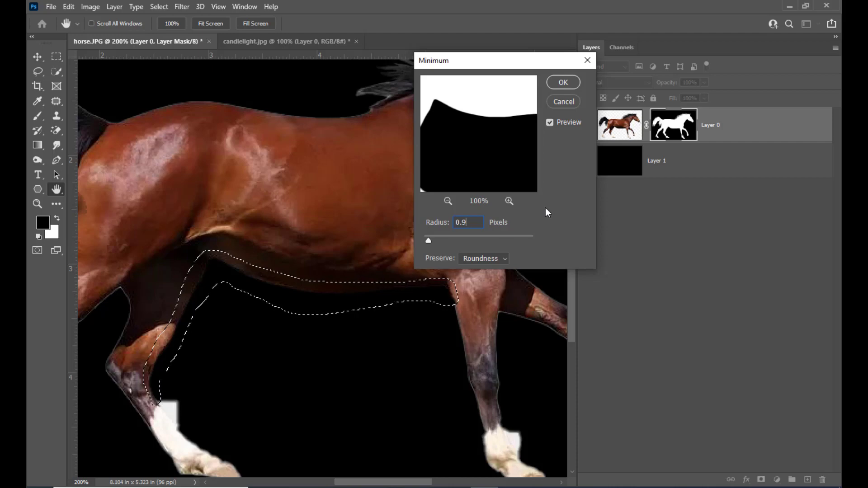
{"action": "left_click", "coordinate": [564, 83]}
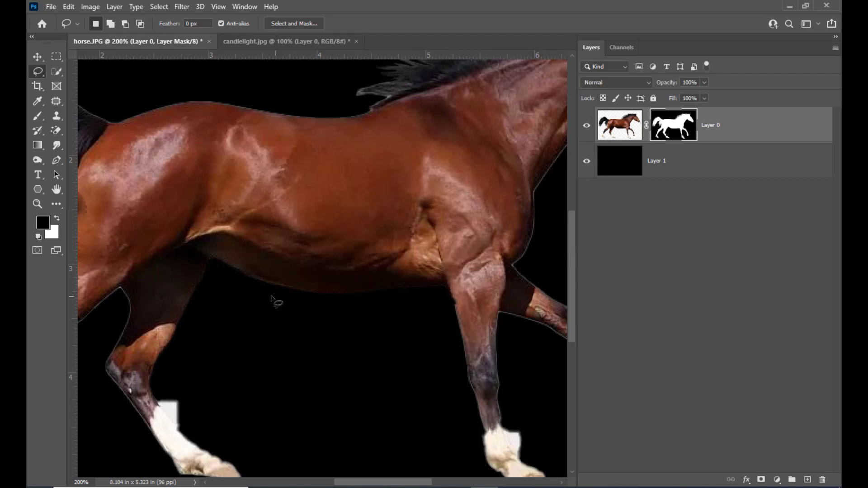
Lasso a narrow strip along the fringed inner edges between the horse's two hind legs
{"action": "key", "text": "space"}
{"action": "left_click_drag", "start_coordinate": [267, 294], "coordinate": [470, 252]}
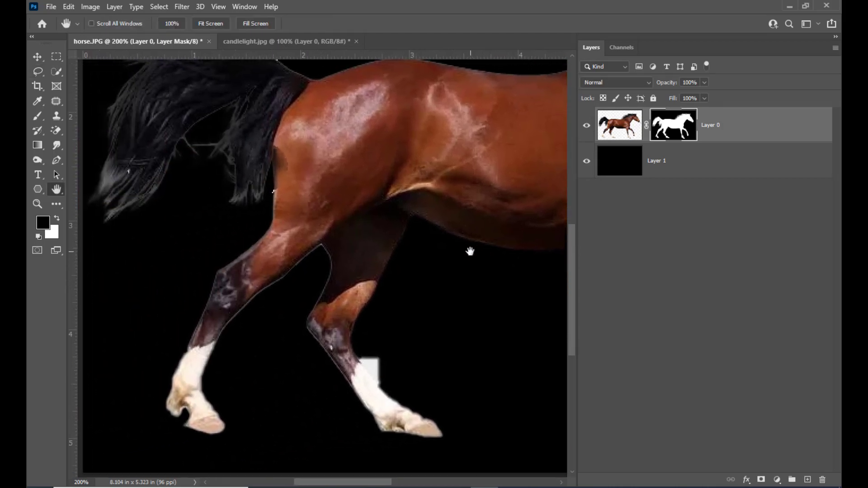
{"action": "left_click_drag", "start_coordinate": [362, 256], "coordinate": [353, 255]}
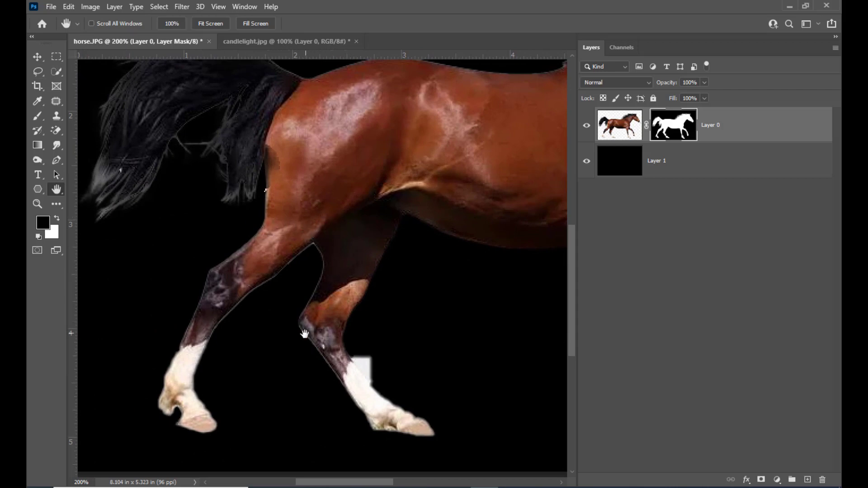
{"action": "left_click", "coordinate": [39, 70]}
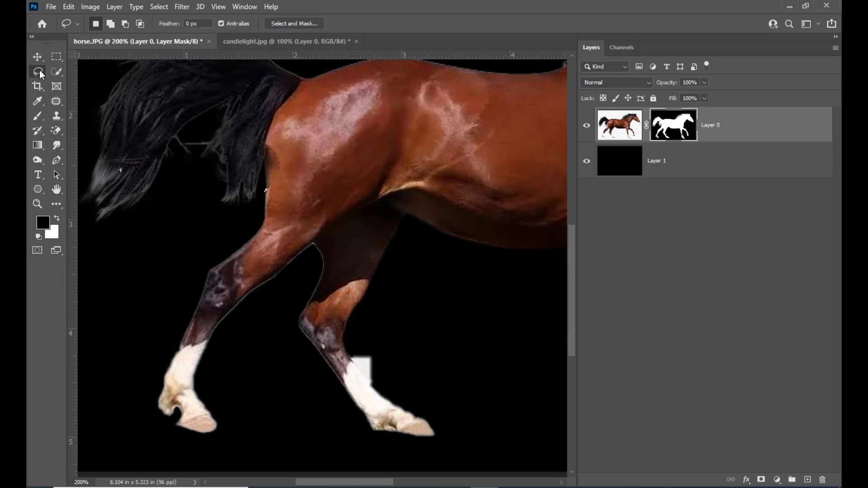
{"action": "left_click", "coordinate": [68, 73]}
{"action": "mouse_move", "coordinate": [213, 343]}
{"action": "left_mouse_down"}
{"action": "mouse_move", "coordinate": [206, 348]}
{"action": "mouse_move", "coordinate": [211, 326]}
{"action": "mouse_move", "coordinate": [311, 243]}
{"action": "mouse_move", "coordinate": [329, 248]}
{"action": "mouse_move", "coordinate": [331, 270]}
{"action": "mouse_move", "coordinate": [312, 314]}
{"action": "left_mouse_up"}
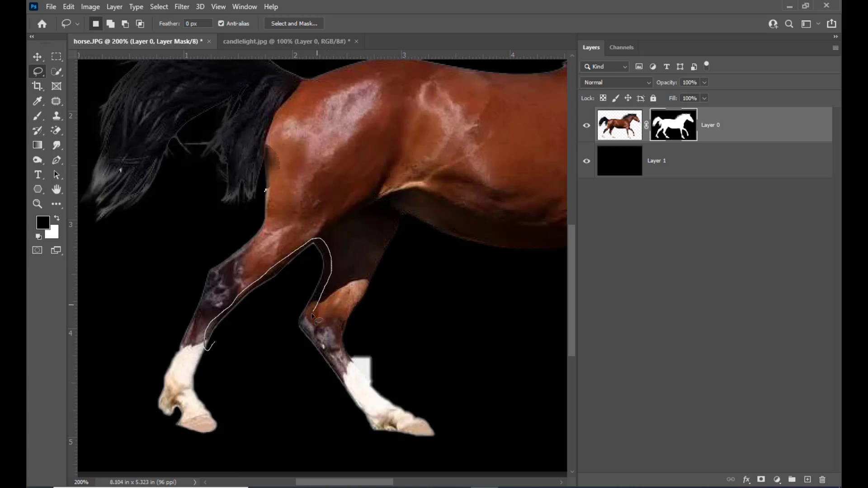
{"action": "mouse_move", "coordinate": [338, 367]}
{"action": "left_mouse_down"}
{"action": "mouse_move", "coordinate": [347, 389]}
{"action": "mouse_move", "coordinate": [327, 380]}
{"action": "mouse_move", "coordinate": [293, 325]}
{"action": "mouse_move", "coordinate": [314, 258]}
{"action": "mouse_move", "coordinate": [216, 345]}
{"action": "left_mouse_up"}
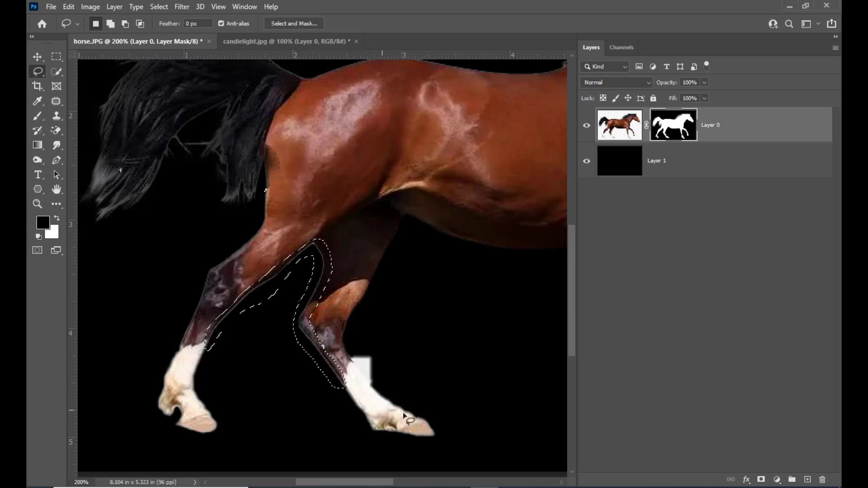
Apply the Minimum filter with a 0.7-pixel radius to the selected mask edges between the hind legs, and deselect
{"action": "left_click", "coordinate": [181, 7]}
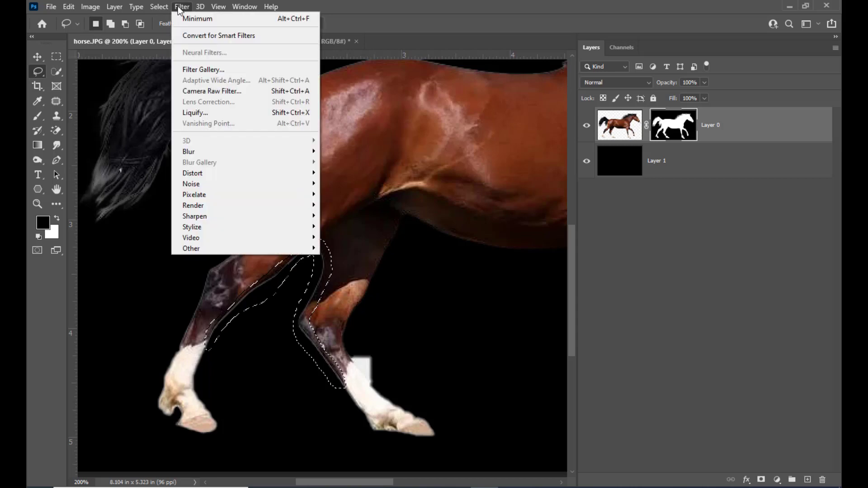
{"action": "mouse_move", "coordinate": [209, 249]}
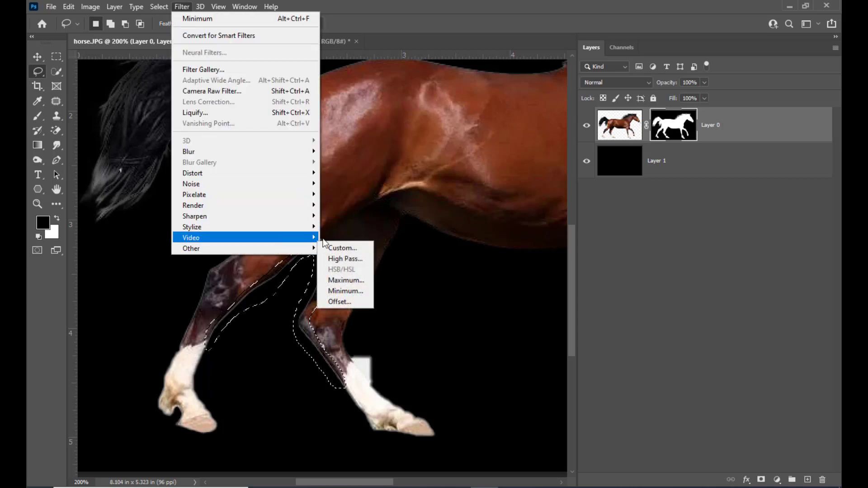
{"action": "left_click", "coordinate": [357, 293]}
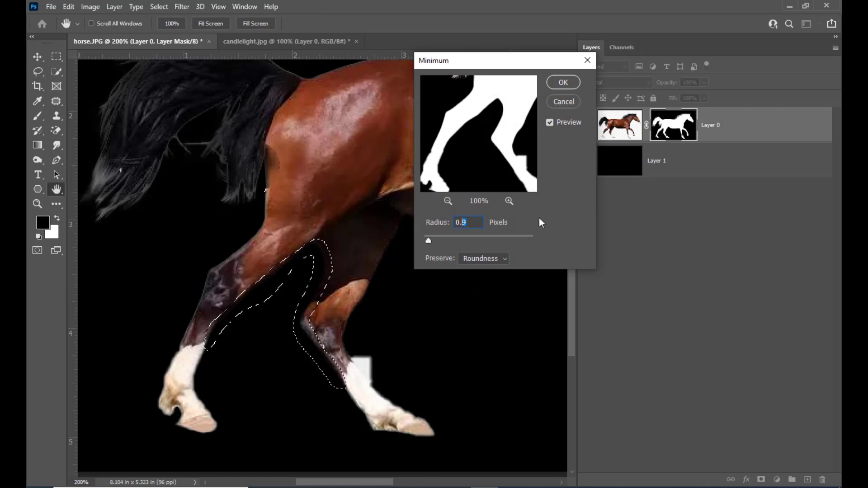
{"action": "type", "text": "7"}
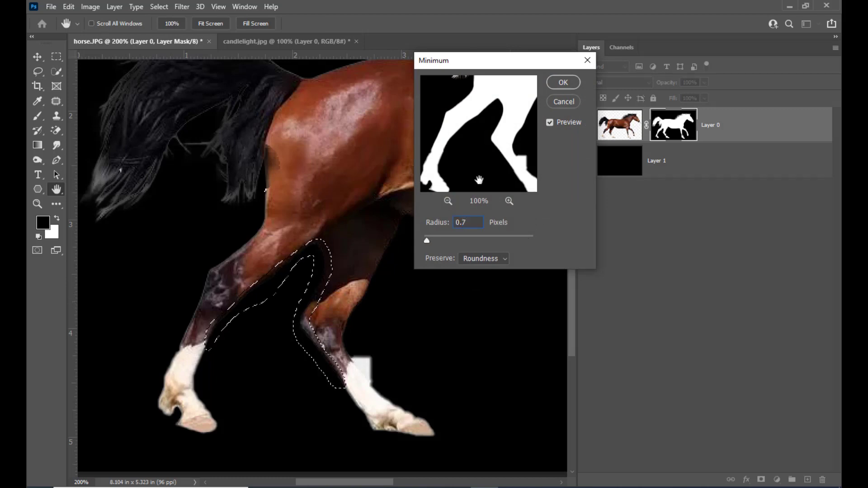
{"action": "left_click", "coordinate": [572, 83]}
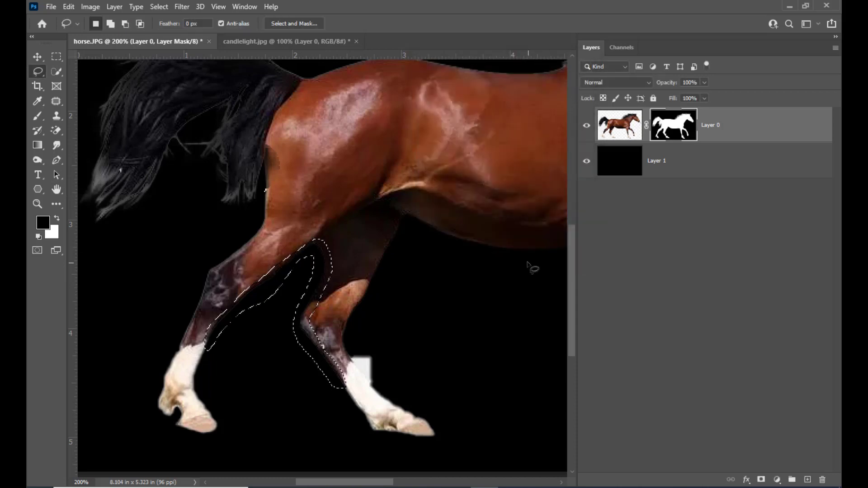
{"action": "key", "text": "ctrl+d"}
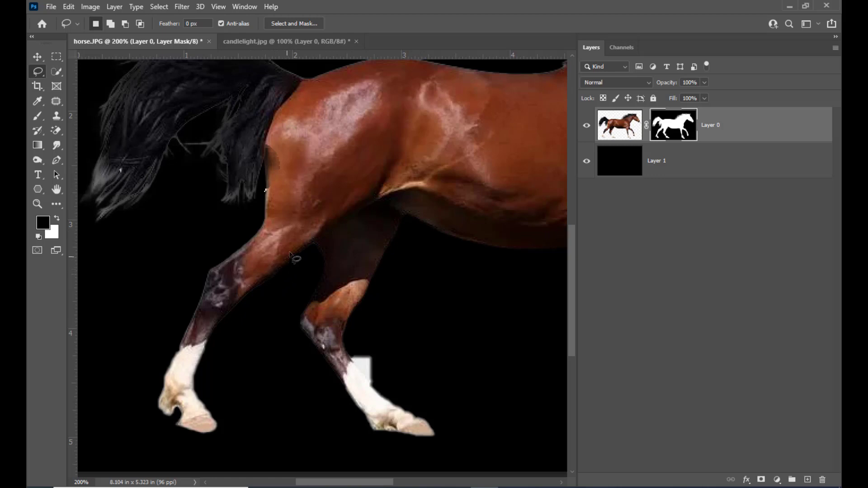
Lasso the inner edge of the rearmost hind leg and apply the Minimum filter with a 0.7-pixel radius to the mask there
{"action": "mouse_move", "coordinate": [270, 272]}
{"action": "left_mouse_down"}
{"action": "mouse_move", "coordinate": [298, 253]}
{"action": "mouse_move", "coordinate": [210, 343]}
{"action": "mouse_move", "coordinate": [211, 319]}
{"action": "mouse_move", "coordinate": [271, 272]}
{"action": "left_mouse_up"}
{"action": "left_click", "coordinate": [182, 6]}
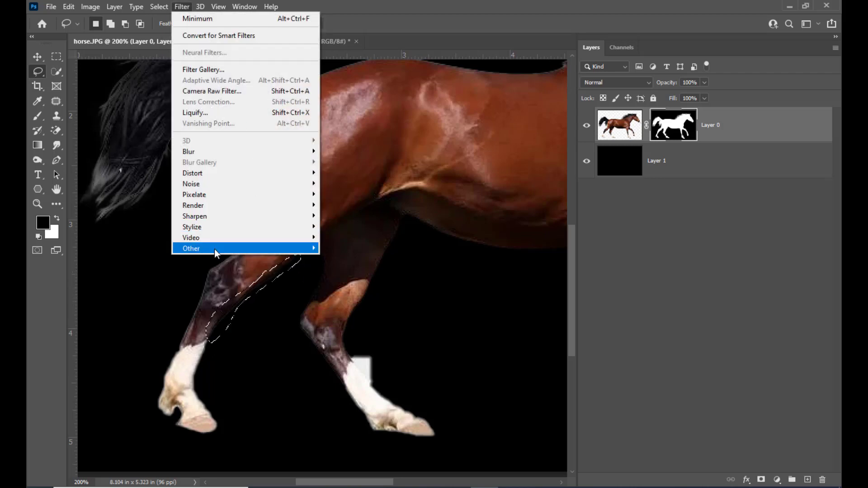
{"action": "mouse_move", "coordinate": [215, 249]}
{"action": "left_click", "coordinate": [343, 291]}
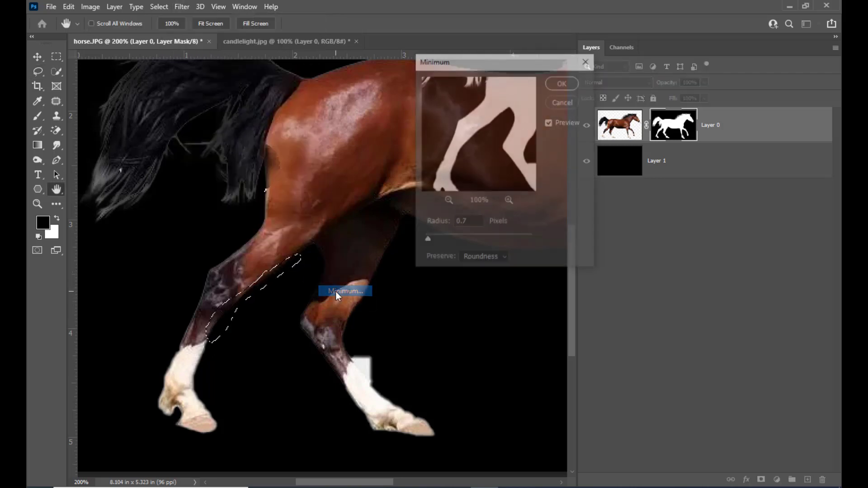
{"action": "left_click", "coordinate": [570, 82]}
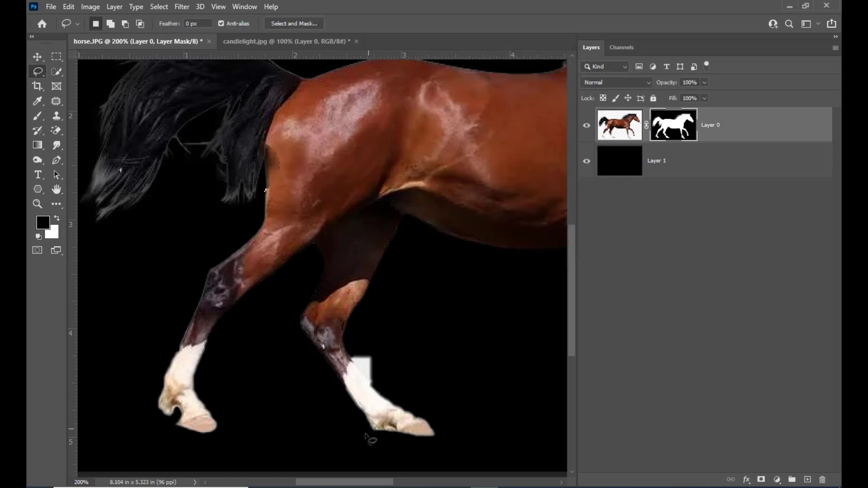
Examine the cutout edges along the horse's tail, back, belly and legs for remaining fringe
{"action": "left_click_drag", "start_coordinate": [364, 482], "coordinate": [365, 483]}
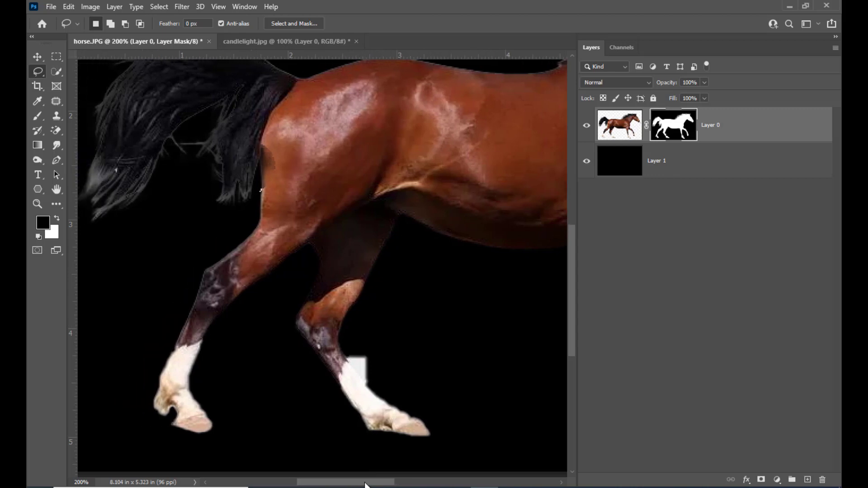
{"action": "scroll", "coordinate": [375, 468], "scroll_direction": "up", "scroll_amount": 5}
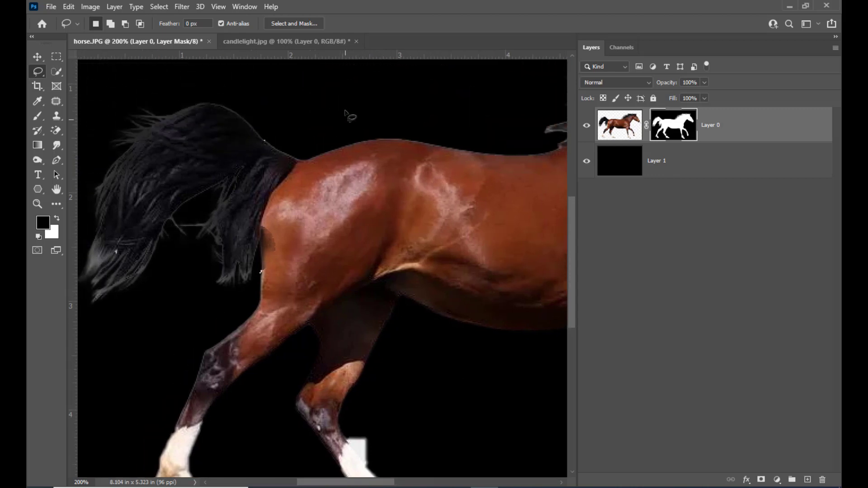
{"action": "left_click_drag", "start_coordinate": [377, 485], "coordinate": [395, 484]}
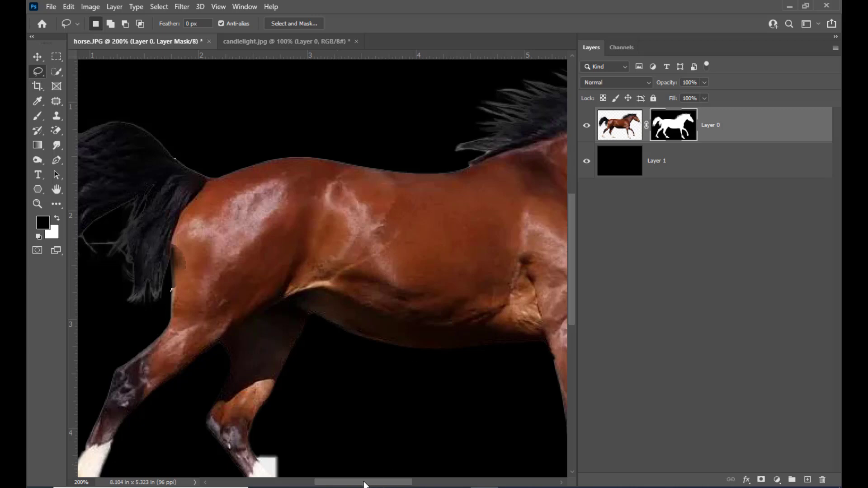
{"action": "left_click_drag", "start_coordinate": [366, 484], "coordinate": [372, 481]}
{"action": "scroll", "coordinate": [376, 371], "scroll_direction": "down", "scroll_amount": 1}
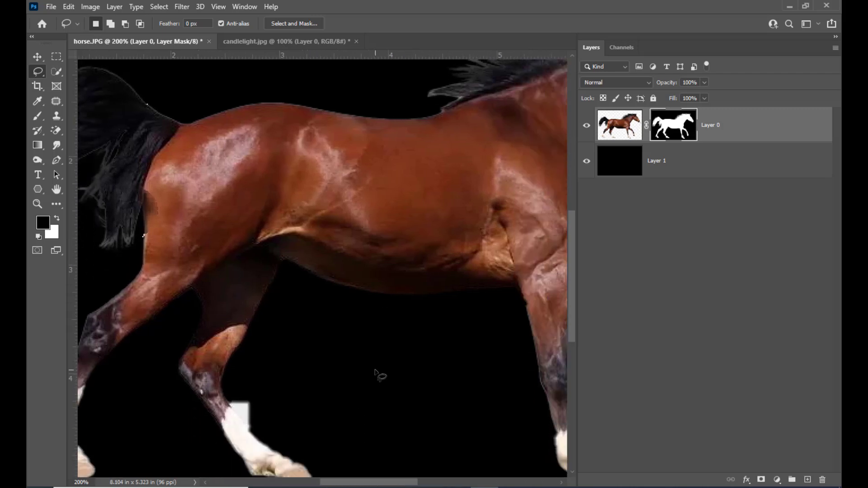
{"action": "scroll", "coordinate": [379, 375], "scroll_direction": "down", "scroll_amount": 2}
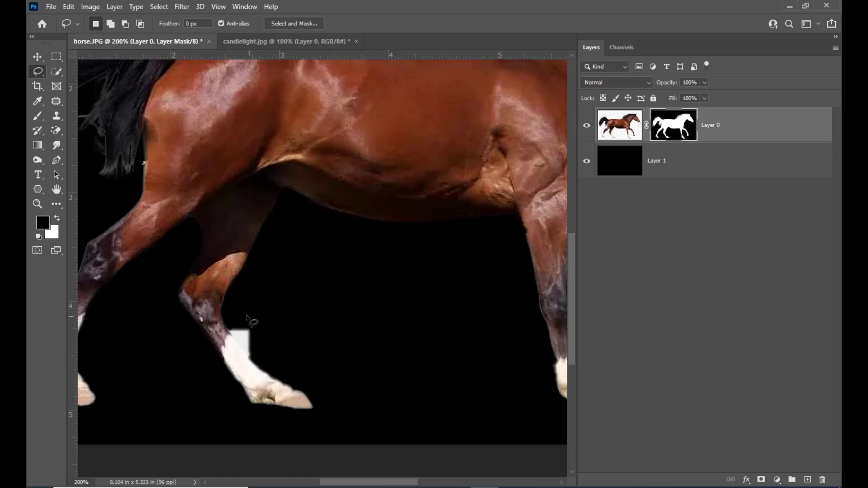
{"action": "scroll", "coordinate": [380, 486], "scroll_direction": "left", "scroll_amount": 2}
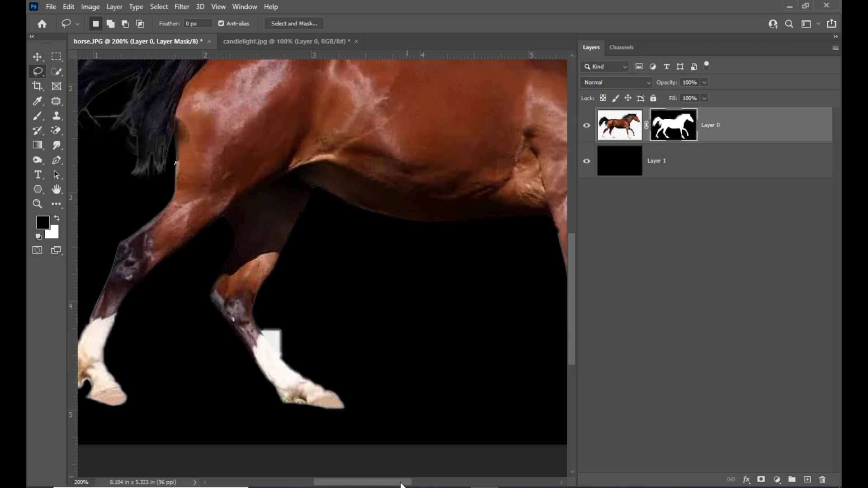
{"action": "scroll", "coordinate": [402, 484], "scroll_direction": "right", "scroll_amount": 2}
{"action": "scroll", "coordinate": [384, 473], "scroll_direction": "right", "scroll_amount": 2}
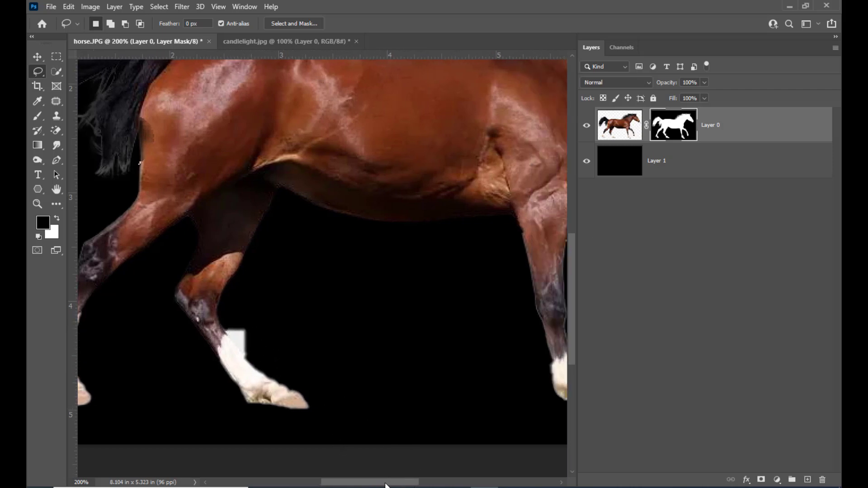
Lasso the white patch beside the inner hind leg on Layer 0's image, clear it, and deselect
{"action": "left_click", "coordinate": [623, 123]}
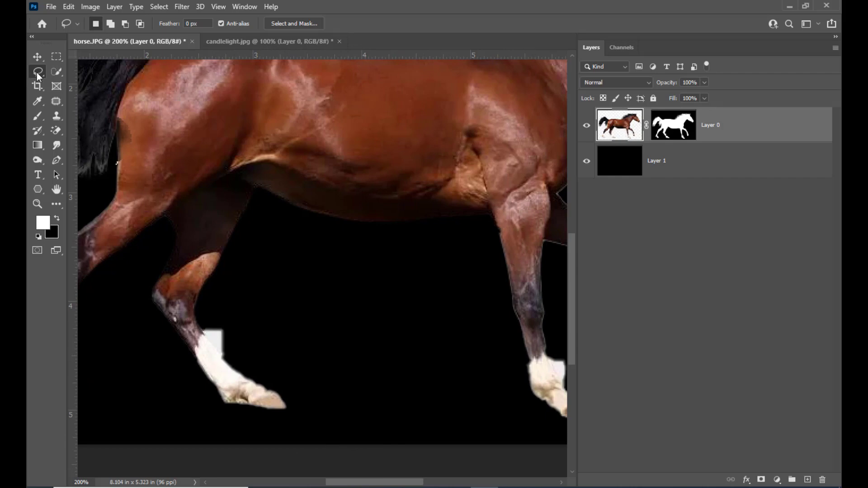
{"action": "left_click_drag", "start_coordinate": [36, 72], "coordinate": [73, 70]}
{"action": "mouse_move", "coordinate": [203, 317]}
{"action": "left_mouse_down"}
{"action": "mouse_move", "coordinate": [222, 359]}
{"action": "mouse_move", "coordinate": [242, 369]}
{"action": "mouse_move", "coordinate": [249, 358]}
{"action": "mouse_move", "coordinate": [233, 321]}
{"action": "mouse_move", "coordinate": [217, 343]}
{"action": "left_mouse_up"}
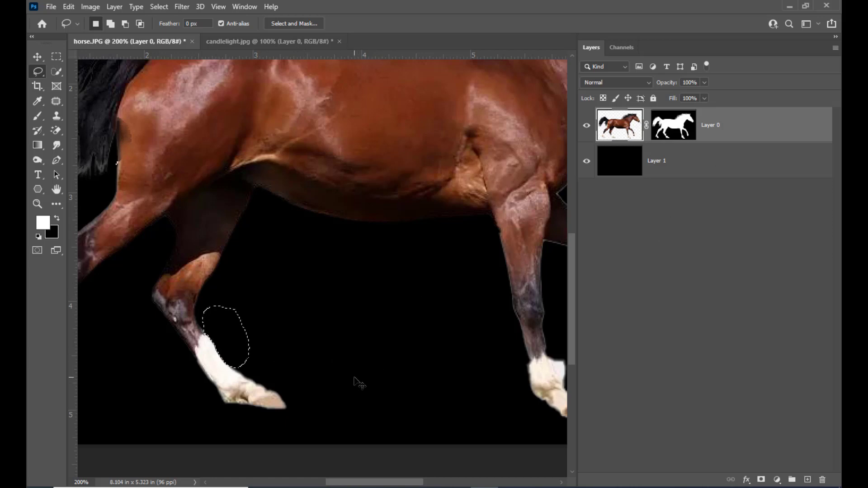
{"action": "key", "text": "ctrl+d"}
Lasso the leftover white patch beside the planted front leg's fetlock, clear it from the image, and deselect
{"action": "left_click_drag", "start_coordinate": [405, 483], "coordinate": [443, 483]}
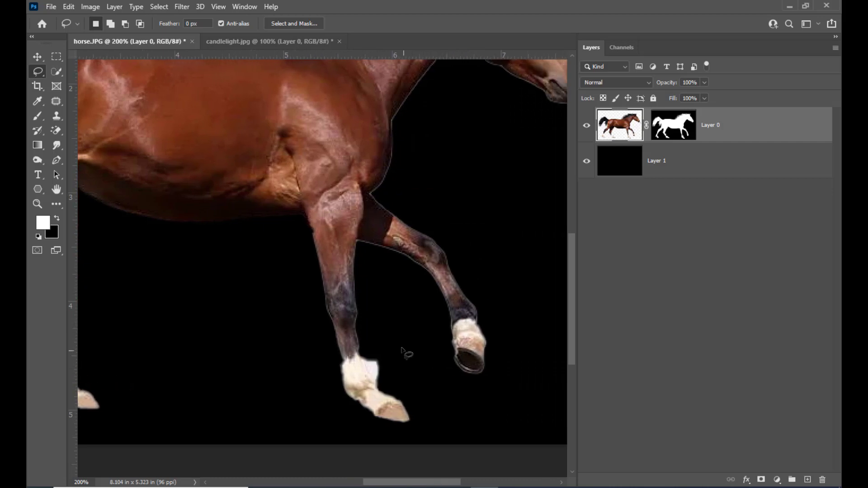
{"action": "mouse_move", "coordinate": [362, 350]}
{"action": "left_mouse_down"}
{"action": "mouse_move", "coordinate": [394, 387]}
{"action": "mouse_move", "coordinate": [384, 335]}
{"action": "left_mouse_up"}
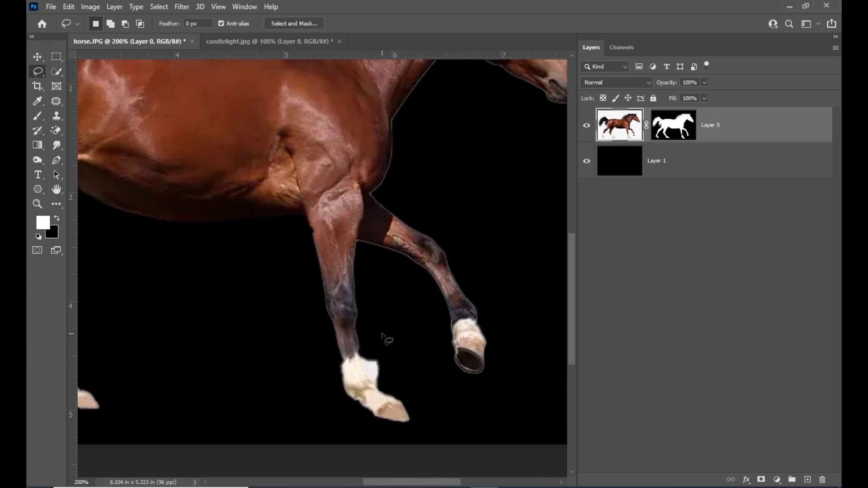
{"action": "left_click", "coordinate": [429, 346]}
Examine the cutout edges along the legs, chest, neck and jaw for remaining light fringe
{"action": "left_click_drag", "start_coordinate": [413, 483], "coordinate": [362, 457]}
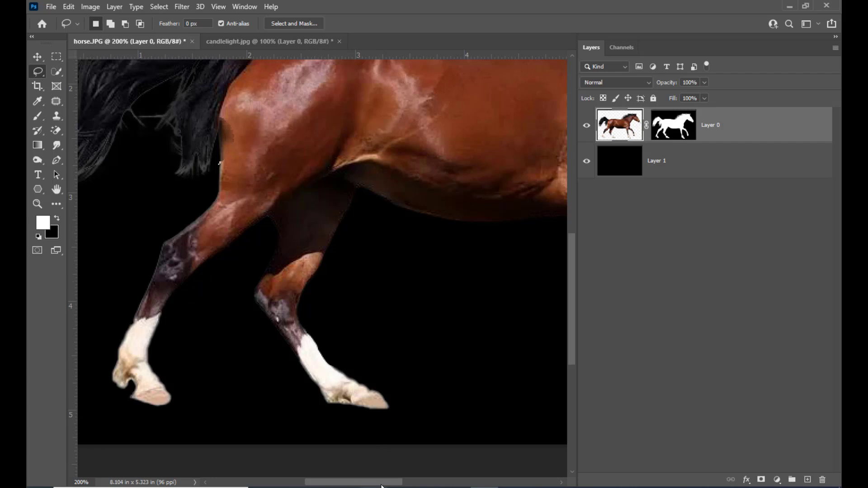
{"action": "left_click_drag", "start_coordinate": [380, 482], "coordinate": [452, 482]}
{"action": "scroll", "coordinate": [481, 305], "scroll_direction": "up", "scroll_amount": 3}
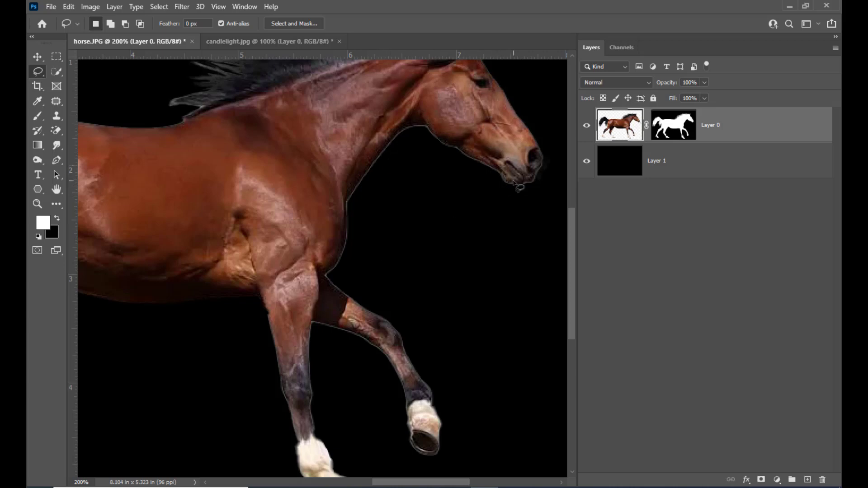
{"action": "scroll", "coordinate": [518, 194], "scroll_direction": "up", "scroll_amount": 3}
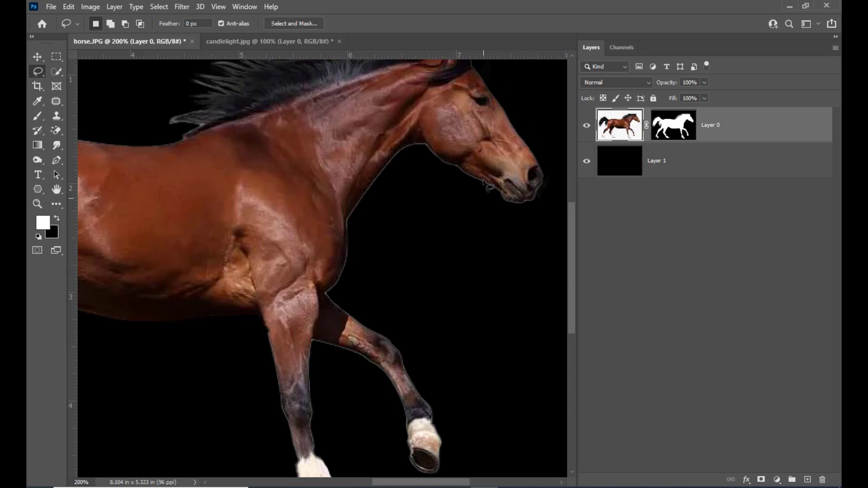
{"action": "key", "text": "ctrl+plus"}
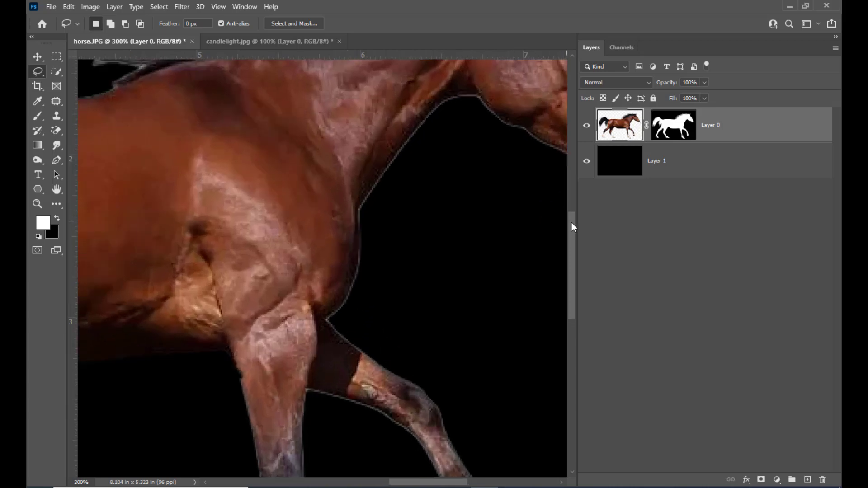
{"action": "scroll", "coordinate": [572, 224], "scroll_direction": "up", "scroll_amount": 2}
{"action": "left_click_drag", "start_coordinate": [429, 485], "coordinate": [446, 482]}
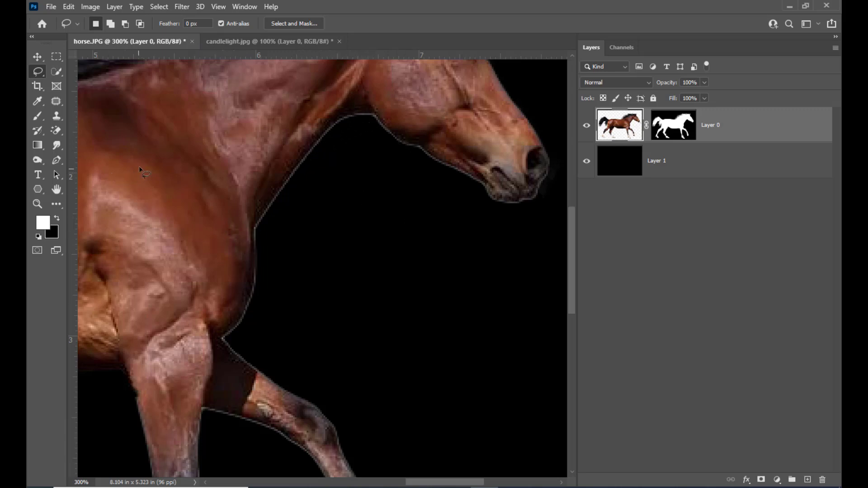
Activate the Smudge tool and make Layer 0's mask the editing target
{"action": "left_click", "coordinate": [58, 147]}
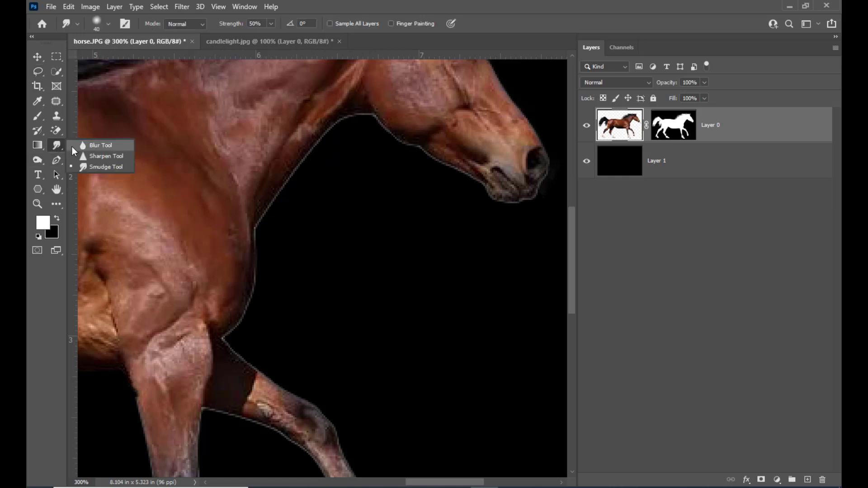
{"action": "left_click", "coordinate": [113, 166]}
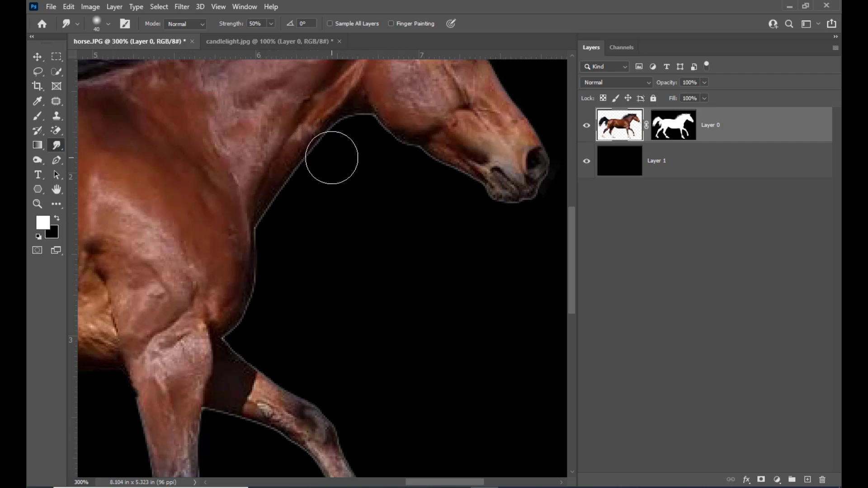
{"action": "scroll", "coordinate": [332, 155], "scroll_direction": "up", "scroll_amount": 2}
{"action": "left_click", "coordinate": [690, 131]}
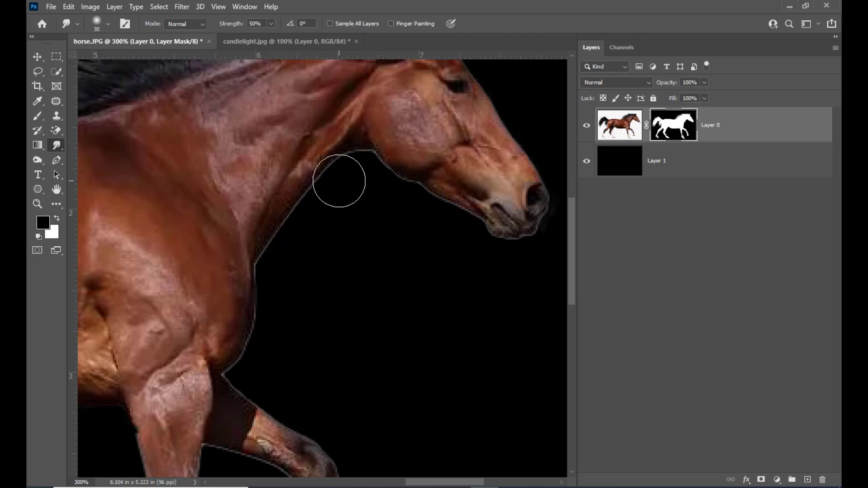
Try smudging the mask edge beneath the horse's throat with a 15-pixel brush, and undo the stroke
{"action": "key", "text": "bracketleft"}
{"action": "key", "text": "bracketleft"}
{"action": "key", "text": "bracketleft"}
{"action": "key", "text": "bracketright"}
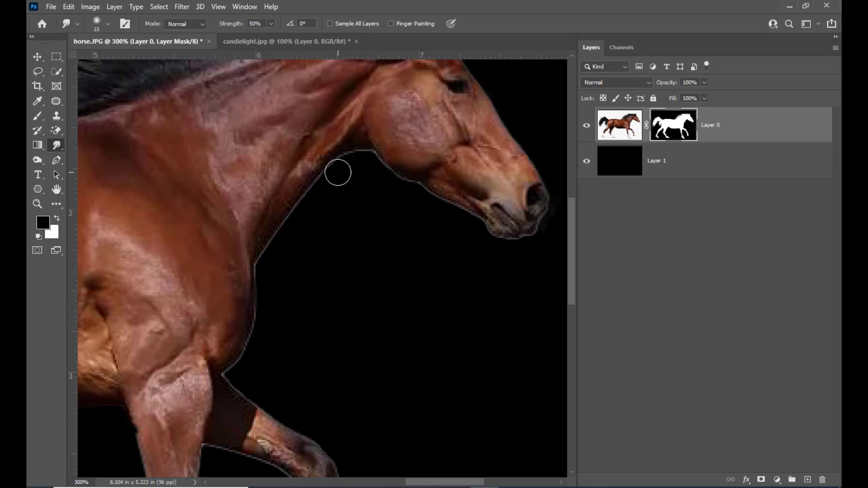
{"action": "key", "text": "]"}
{"action": "key", "text": "["}
{"action": "left_click_drag", "start_coordinate": [336, 161], "coordinate": [335, 167]}
{"action": "key", "text": "ctrl+z"}
Load Layer 0's mask as a selection around the horse
{"action": "scroll", "coordinate": [338, 269], "scroll_direction": "up", "scroll_amount": 4}
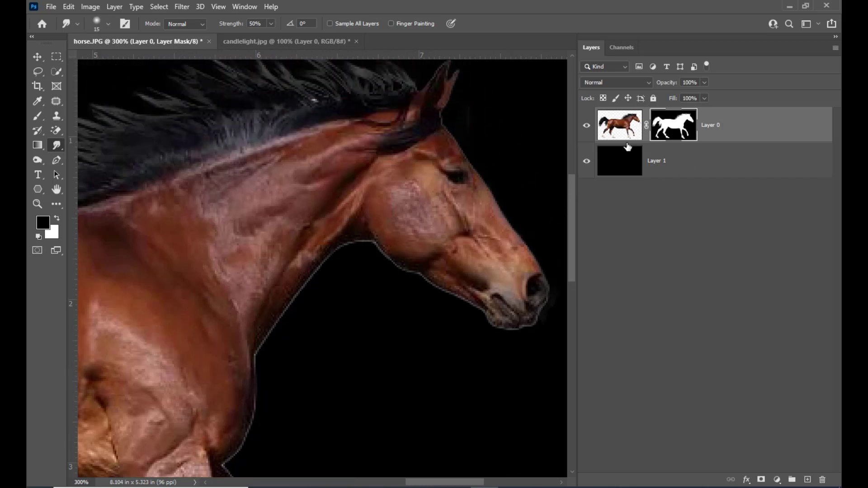
{"action": "left_click", "coordinate": [631, 128], "text": "ctrl"}
{"action": "key", "text": "ctrl+d"}
{"action": "left_click", "coordinate": [678, 125], "text": "ctrl"}
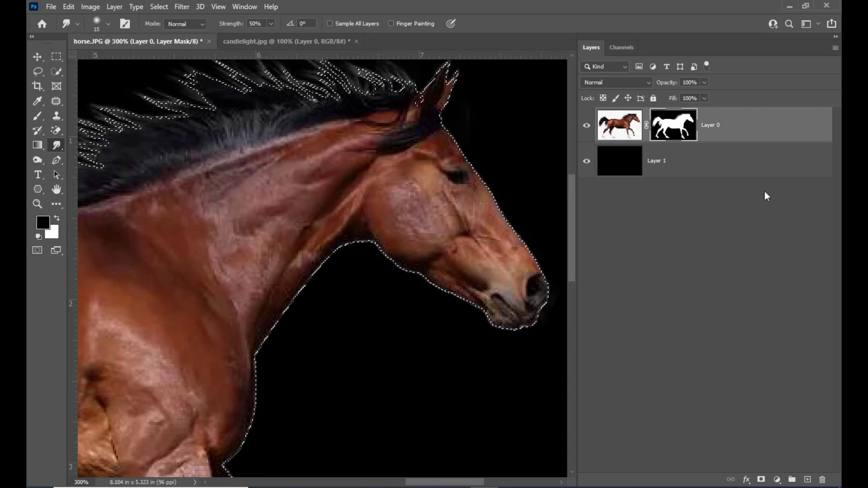
Examine the selection outline around the whole horse, especially along the mane, head, neck and chest
{"action": "key", "text": "ctrl+1"}
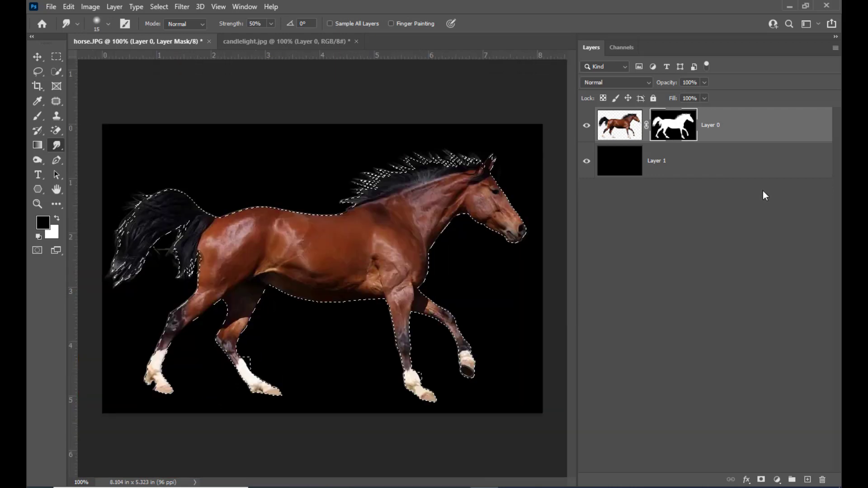
{"action": "key", "text": "ctrl+plus"}
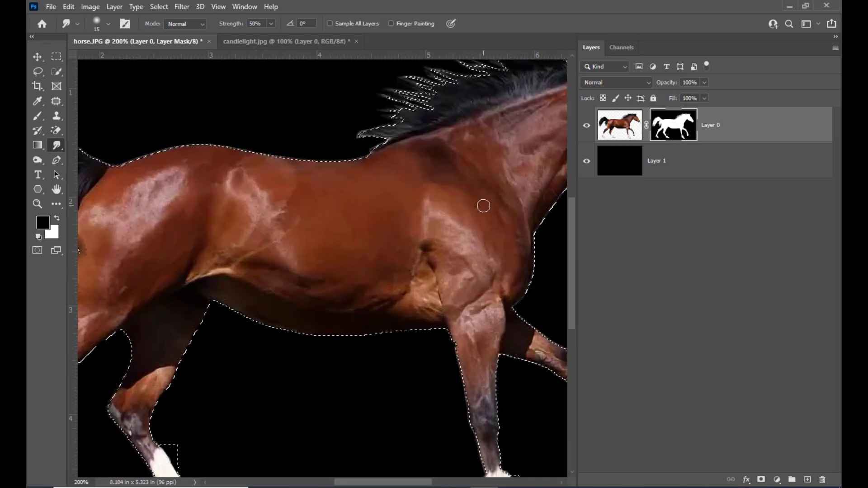
{"action": "scroll", "coordinate": [499, 191], "scroll_direction": "up", "scroll_amount": 2}
{"action": "scroll", "coordinate": [499, 192], "scroll_direction": "up", "scroll_amount": 2}
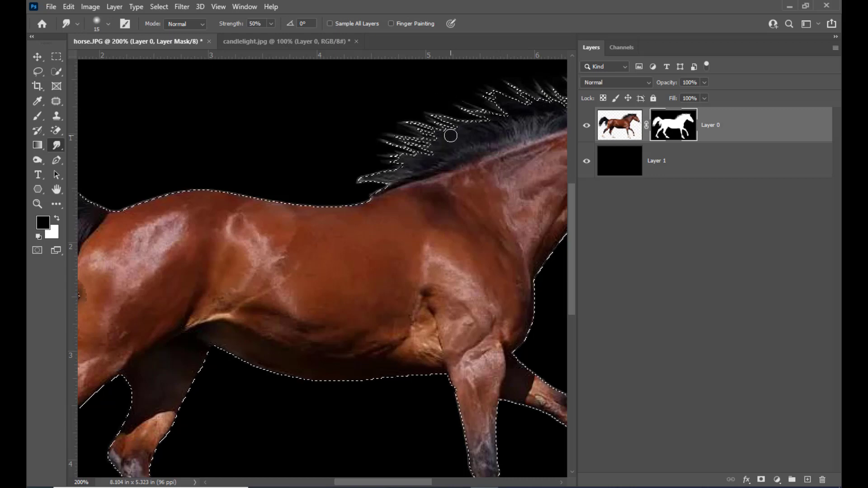
{"action": "scroll", "coordinate": [432, 299], "scroll_direction": "right", "scroll_amount": 5}
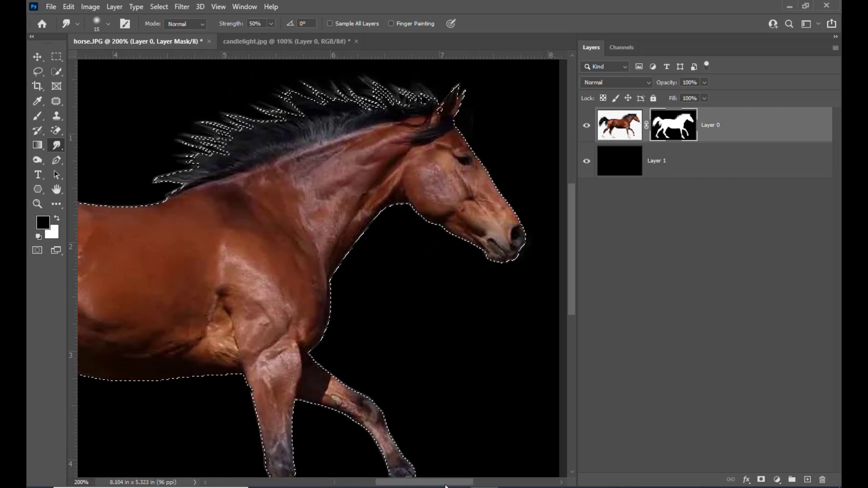
{"action": "scroll", "coordinate": [432, 298], "scroll_direction": "up", "scroll_amount": 5}
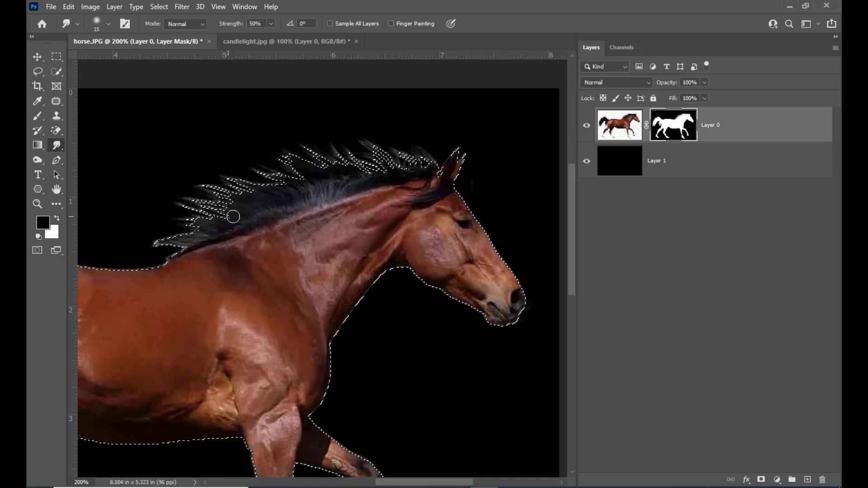
{"action": "scroll", "coordinate": [328, 146], "scroll_direction": "down", "scroll_amount": 1}
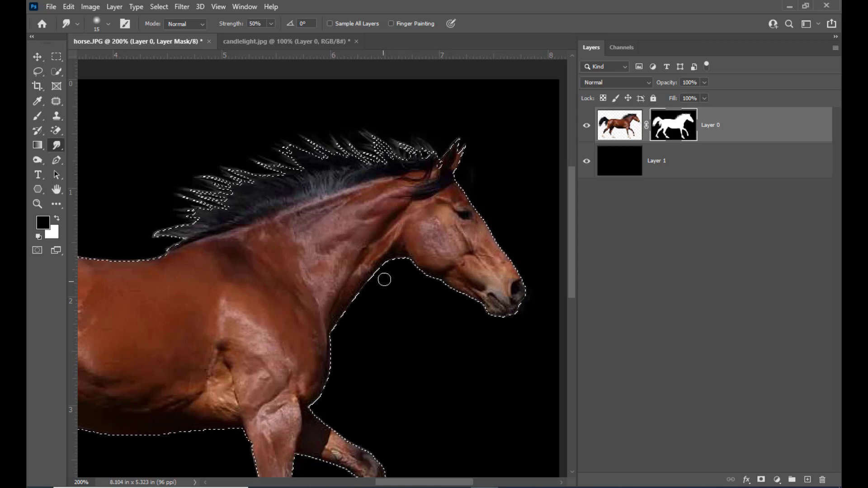
{"action": "scroll", "coordinate": [449, 259], "scroll_direction": "down", "scroll_amount": 3}
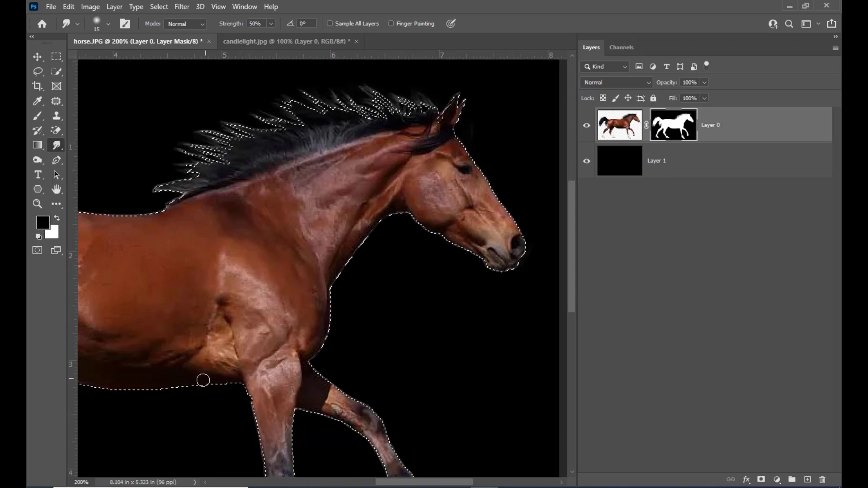
{"action": "scroll", "coordinate": [363, 246], "scroll_direction": "up", "scroll_amount": 6}
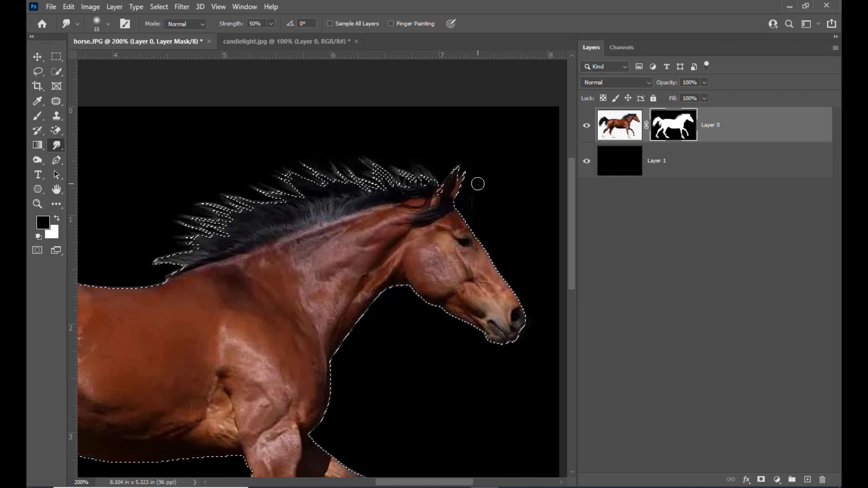
{"action": "scroll", "coordinate": [478, 184], "scroll_direction": "down", "scroll_amount": 1}
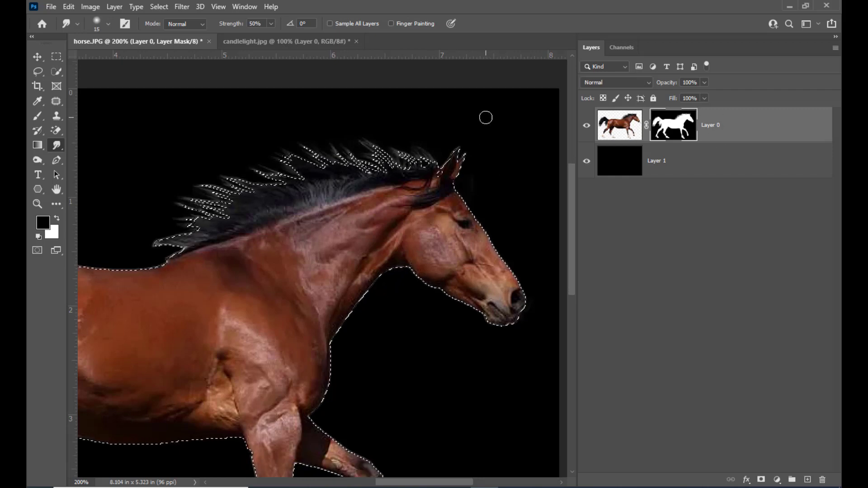
Contract the horse selection by 1 pixel
{"action": "left_click", "coordinate": [160, 7]}
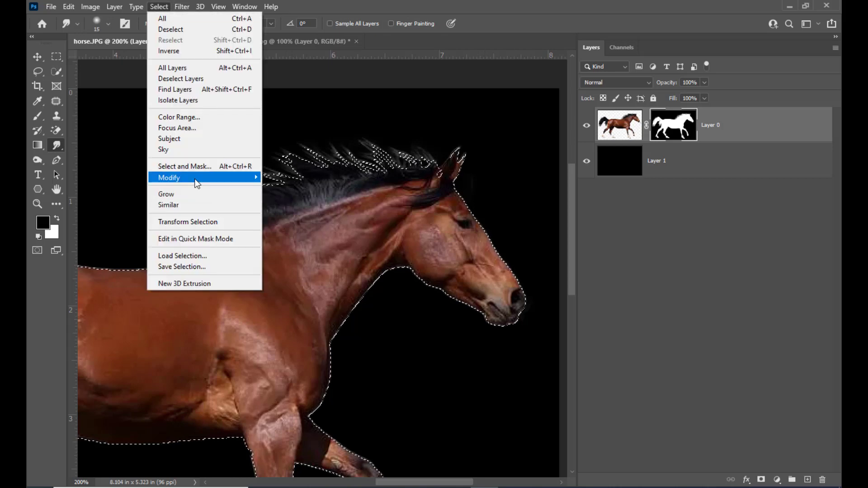
{"action": "mouse_move", "coordinate": [192, 182]}
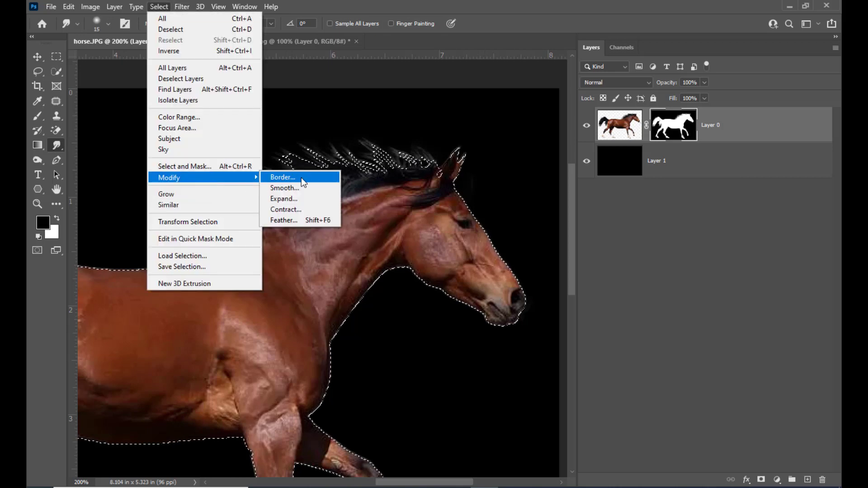
{"action": "left_click", "coordinate": [298, 209]}
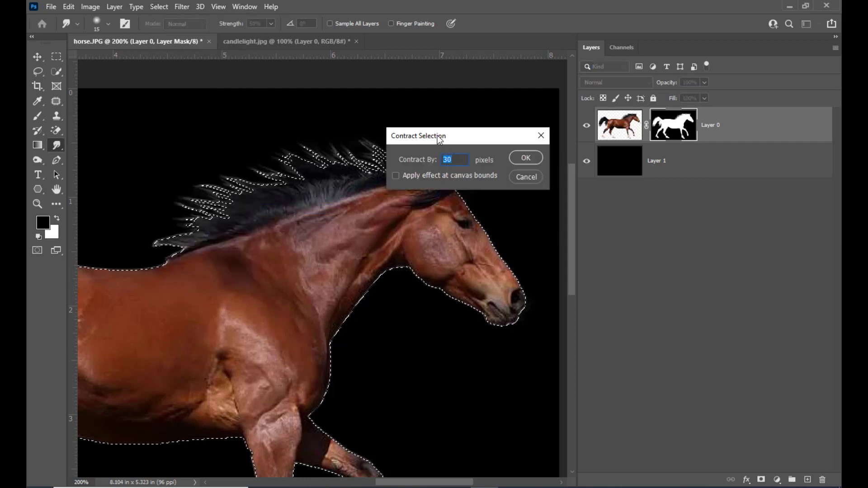
{"action": "left_click_drag", "start_coordinate": [438, 135], "coordinate": [430, 132]}
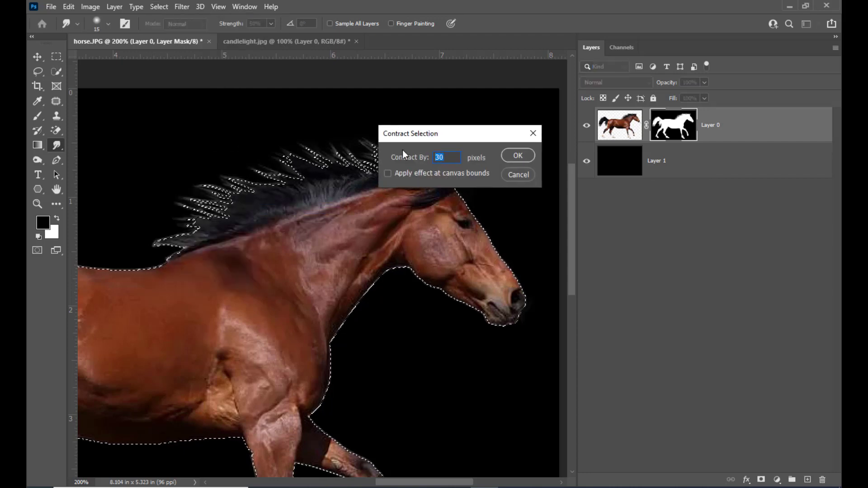
{"action": "type", "text": "1"}
{"action": "left_click_drag", "start_coordinate": [440, 130], "coordinate": [462, 104]}
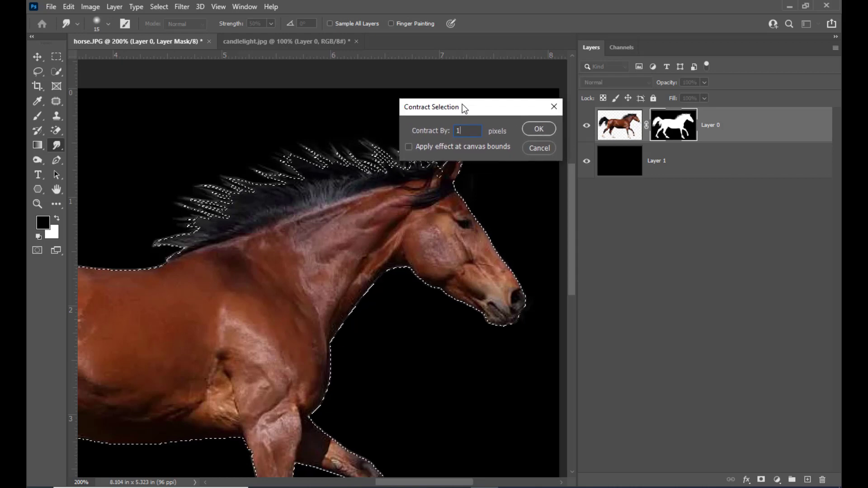
{"action": "left_click_drag", "start_coordinate": [463, 104], "coordinate": [450, 106]}
{"action": "left_click", "coordinate": [525, 132]}
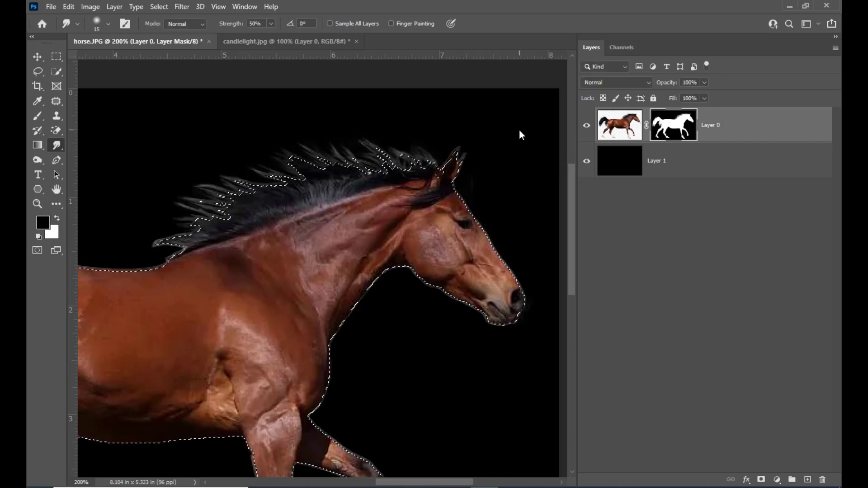
Examine how the contracted selection follows the edges of the horse's throat, chest and raised front leg
{"action": "scroll", "coordinate": [502, 330], "scroll_direction": "down", "scroll_amount": 1}
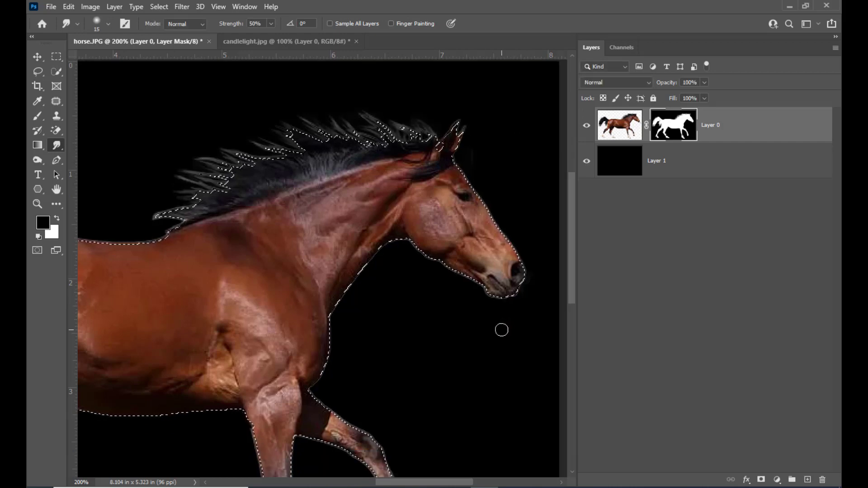
{"action": "scroll", "coordinate": [502, 331], "scroll_direction": "down", "scroll_amount": 2}
{"action": "scroll", "coordinate": [502, 330], "scroll_direction": "up", "scroll_amount": 2}
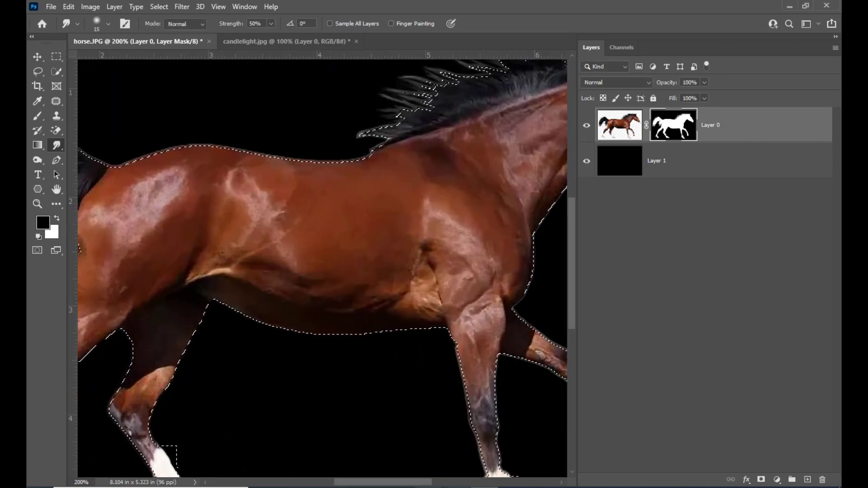
{"action": "left_click_drag", "start_coordinate": [416, 483], "coordinate": [468, 479]}
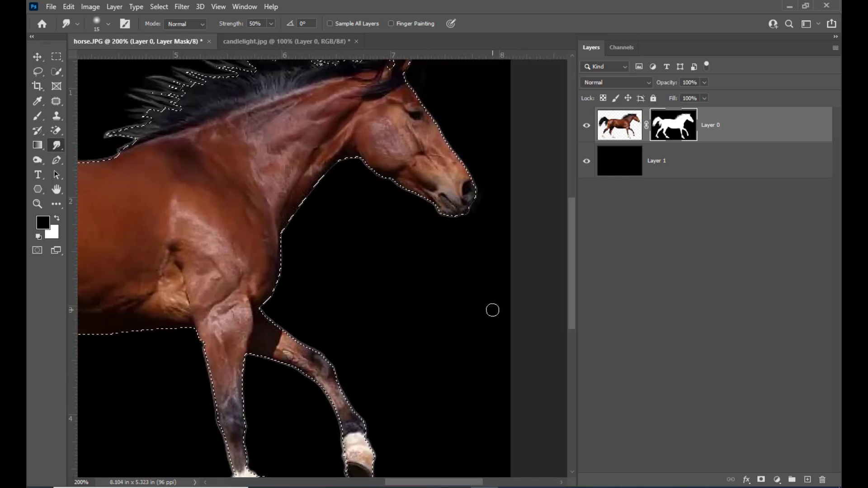
{"action": "key", "text": "ctrl+plus"}
{"action": "key", "text": "ctrl+plus"}
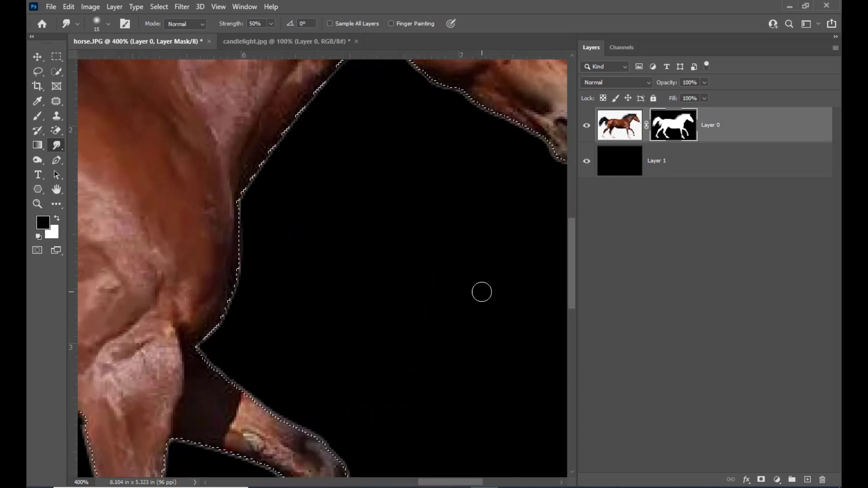
{"action": "scroll", "coordinate": [482, 292], "scroll_direction": "up", "scroll_amount": 1}
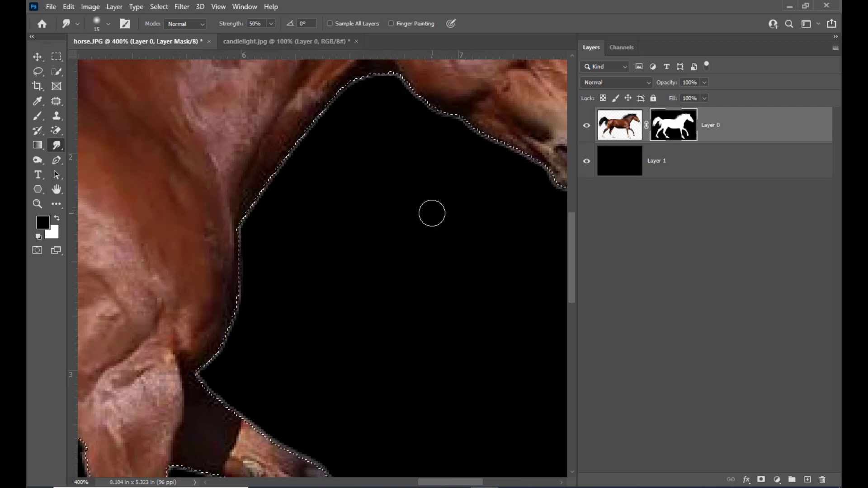
Examine the selection outline along the horse's throat, head and muzzle and at the canvas edge
{"action": "scroll", "coordinate": [430, 211], "scroll_direction": "up", "scroll_amount": 3}
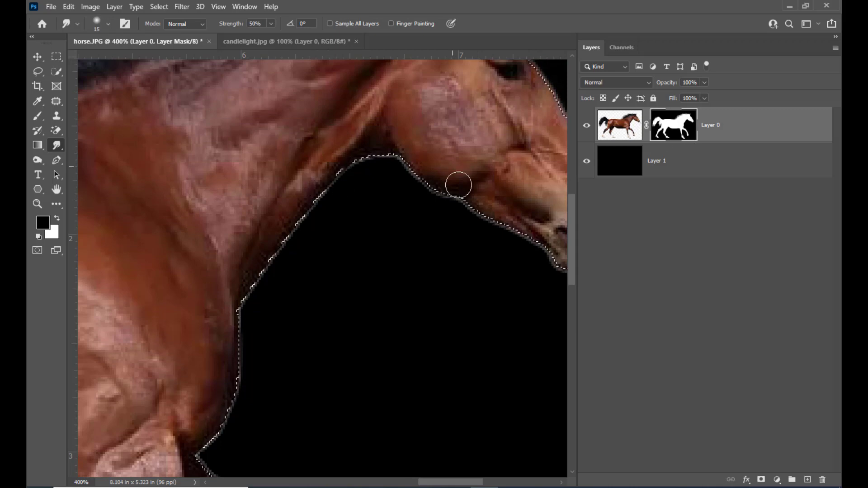
{"action": "scroll", "coordinate": [371, 253], "scroll_direction": "up", "scroll_amount": 1}
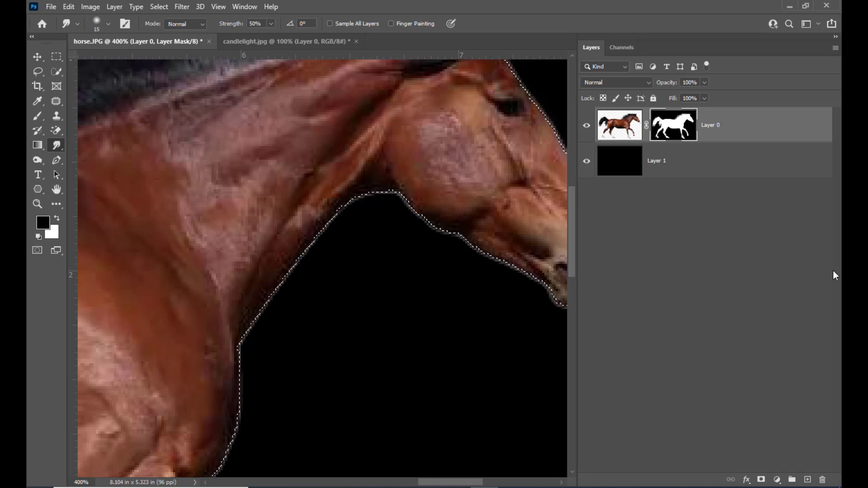
{"action": "key", "text": "ctrl+0"}
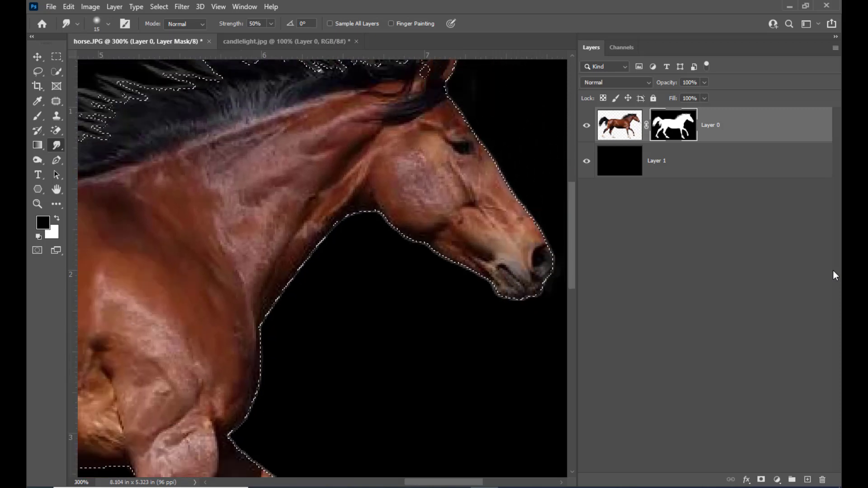
{"action": "key", "text": "ctrl+plus"}
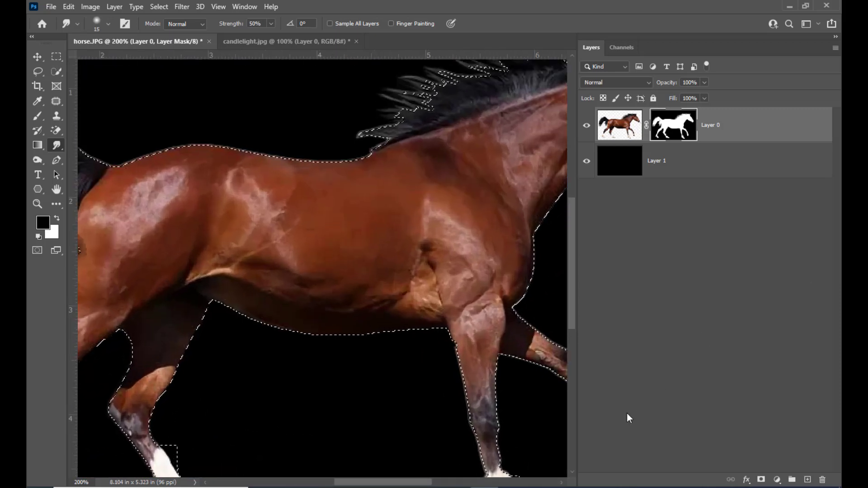
{"action": "left_click_drag", "start_coordinate": [410, 483], "coordinate": [466, 484]}
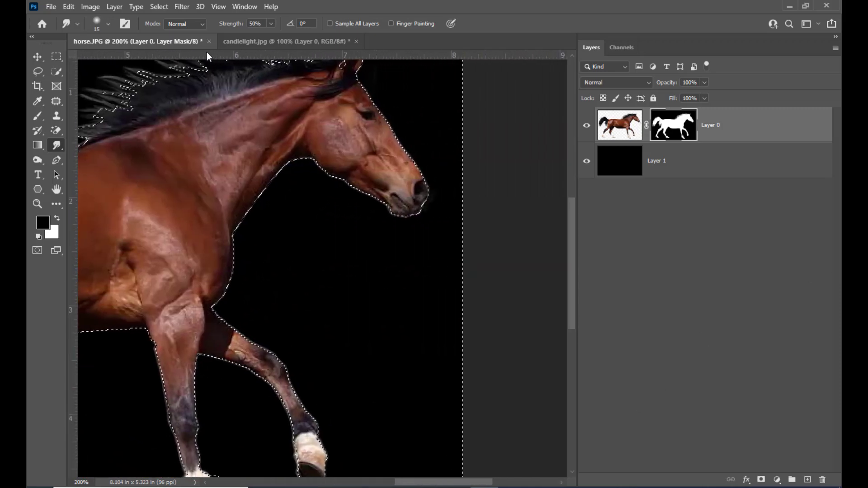
{"action": "key", "text": "ctrl+plus"}
{"action": "scroll", "coordinate": [298, 137], "scroll_direction": "up", "scroll_amount": 4}
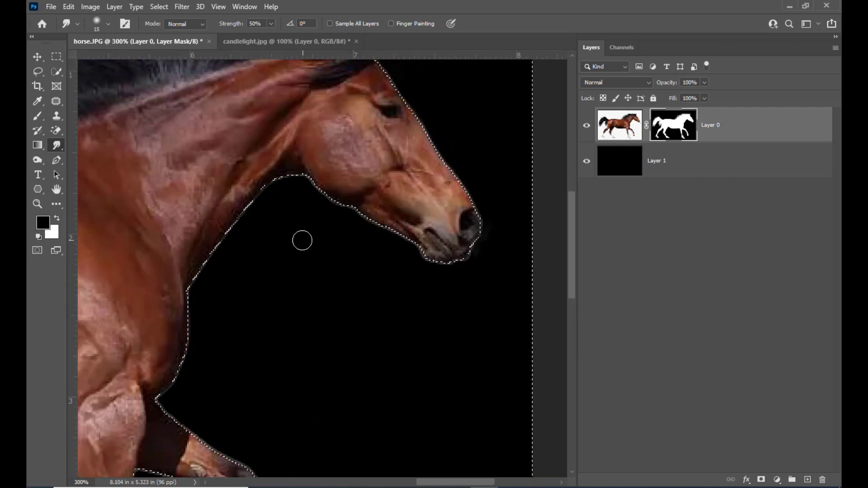
{"action": "key", "text": "ctrl+plus"}
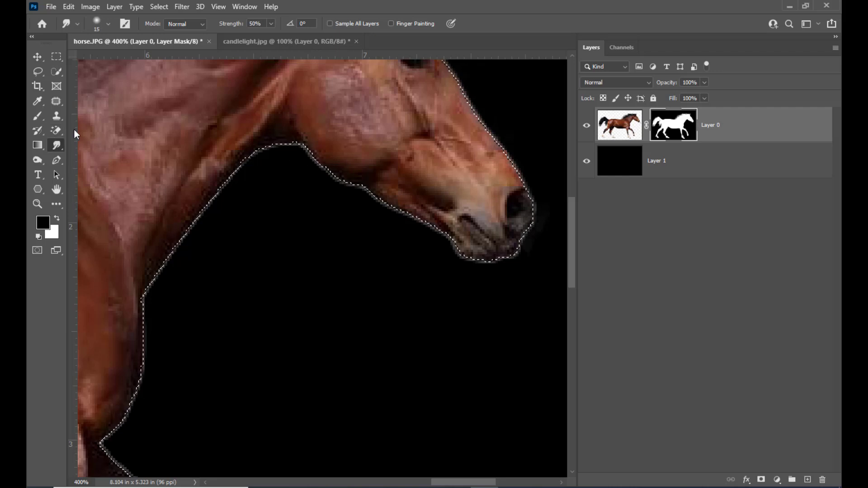
Switch to the Eraser Tool and erase the fringe along the horse's throat and chest on Layer 0's image instead of its mask
{"action": "left_click", "coordinate": [55, 131]}
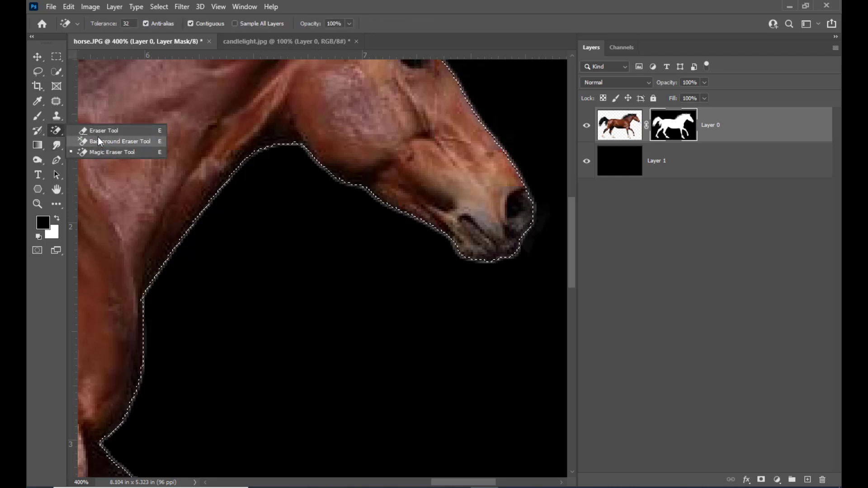
{"action": "left_click", "coordinate": [138, 132]}
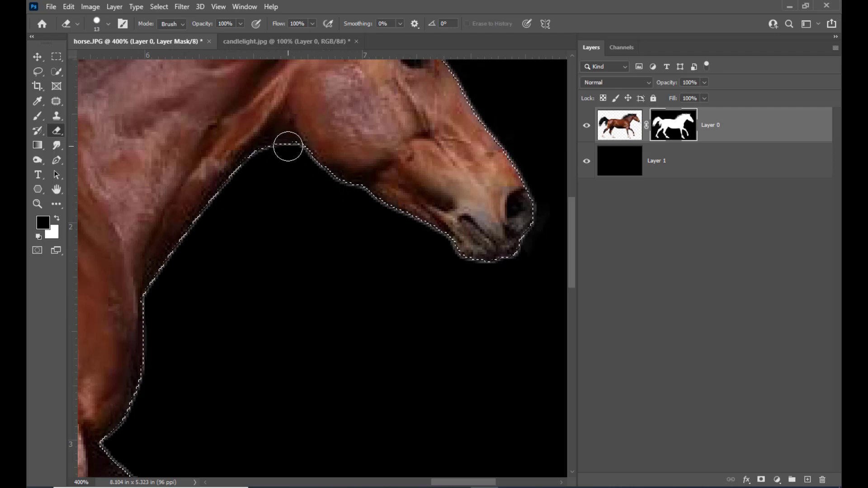
{"action": "left_click_drag", "start_coordinate": [288, 147], "coordinate": [276, 146]}
{"action": "key", "text": "ctrl+z"}
{"action": "left_click", "coordinate": [631, 133]}
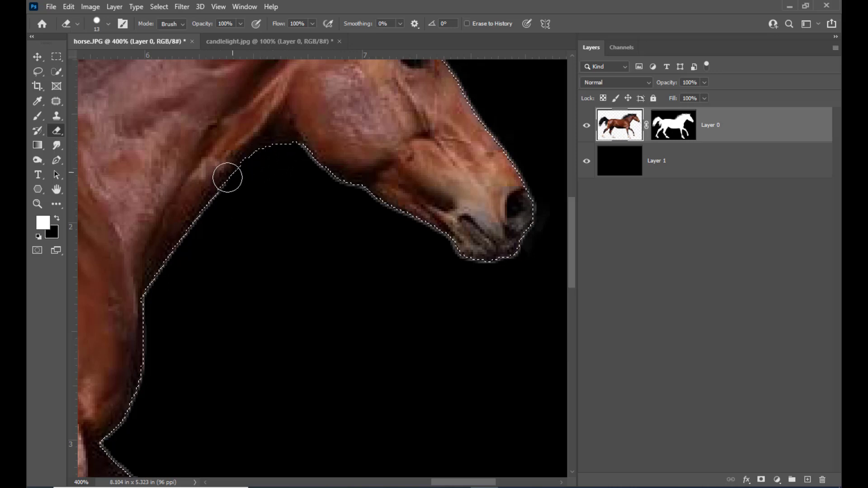
{"action": "mouse_move", "coordinate": [227, 177]}
{"action": "left_mouse_down"}
{"action": "mouse_move", "coordinate": [149, 290]}
{"action": "mouse_move", "coordinate": [145, 343]}
{"action": "left_mouse_up"}
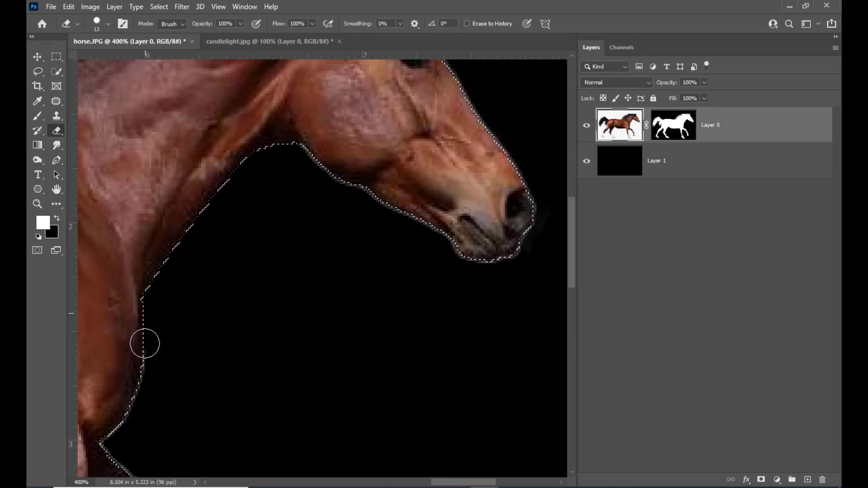
{"action": "left_click_drag", "start_coordinate": [140, 388], "coordinate": [125, 425]}
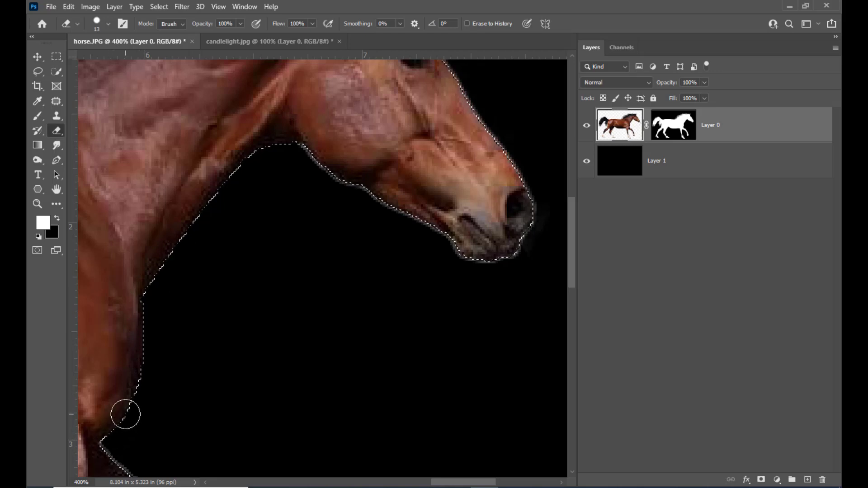
Erase the fringe along the upper and lower edges of the horse's raised front leg
{"action": "scroll", "coordinate": [189, 347], "scroll_direction": "down", "scroll_amount": 5}
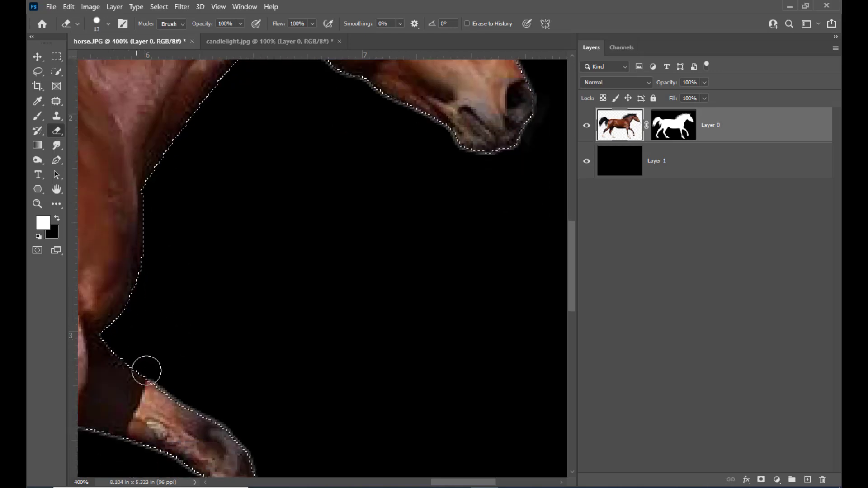
{"action": "mouse_move", "coordinate": [146, 371]}
{"action": "left_mouse_down"}
{"action": "mouse_move", "coordinate": [250, 442]}
{"action": "mouse_move", "coordinate": [287, 452]}
{"action": "left_mouse_up"}
{"action": "scroll", "coordinate": [299, 407], "scroll_direction": "down", "scroll_amount": 5}
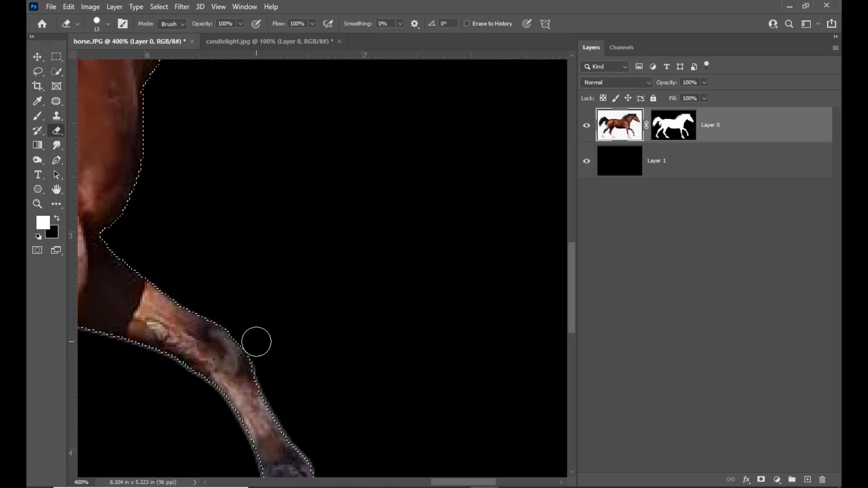
{"action": "mouse_move", "coordinate": [254, 342]}
{"action": "left_mouse_down"}
{"action": "mouse_move", "coordinate": [272, 397]}
{"action": "mouse_move", "coordinate": [319, 468]}
{"action": "left_mouse_up"}
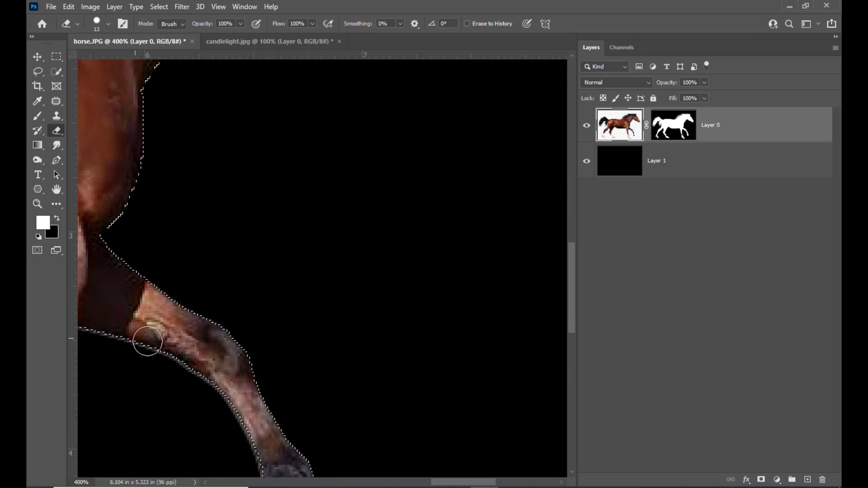
{"action": "mouse_move", "coordinate": [147, 341]}
{"action": "left_mouse_down"}
{"action": "mouse_move", "coordinate": [92, 334]}
{"action": "mouse_move", "coordinate": [215, 390]}
{"action": "mouse_move", "coordinate": [255, 446]}
{"action": "left_mouse_up"}
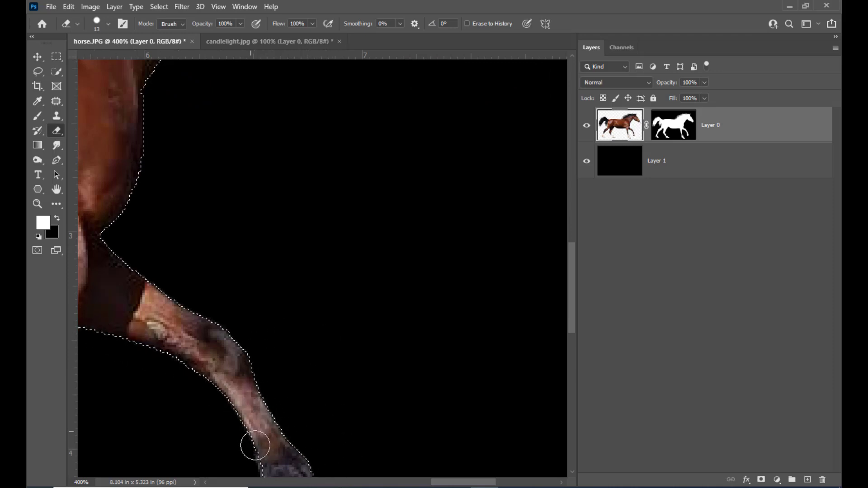
Erase the fringe around the horse's jaw and muzzle and along the front of its face up to the ears
{"action": "scroll", "coordinate": [316, 279], "scroll_direction": "up", "scroll_amount": 1}
{"action": "scroll", "coordinate": [317, 277], "scroll_direction": "up", "scroll_amount": 5}
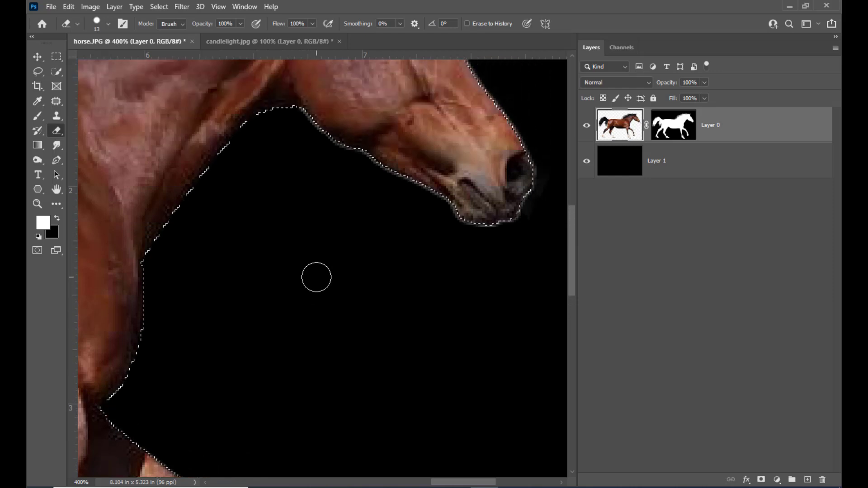
{"action": "mouse_move", "coordinate": [340, 174]}
{"action": "left_mouse_down"}
{"action": "mouse_move", "coordinate": [434, 218]}
{"action": "mouse_move", "coordinate": [459, 248]}
{"action": "mouse_move", "coordinate": [506, 254]}
{"action": "mouse_move", "coordinate": [553, 202]}
{"action": "left_mouse_up"}
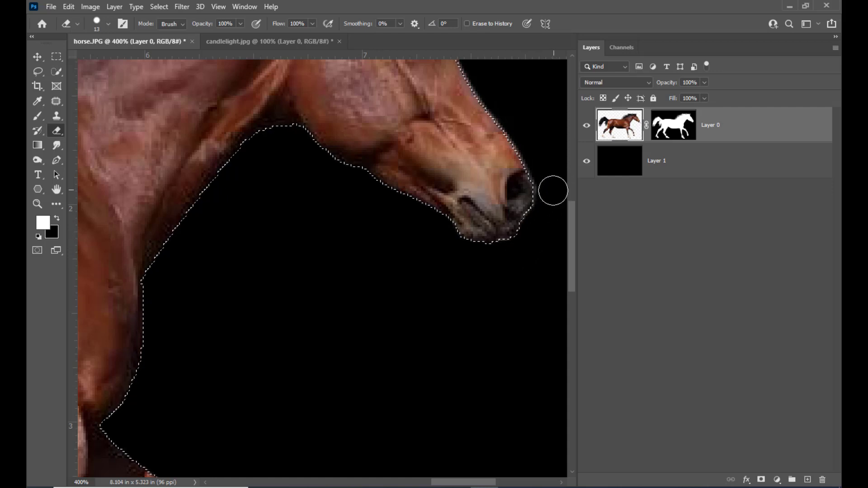
{"action": "scroll", "coordinate": [555, 189], "scroll_direction": "up", "scroll_amount": 2}
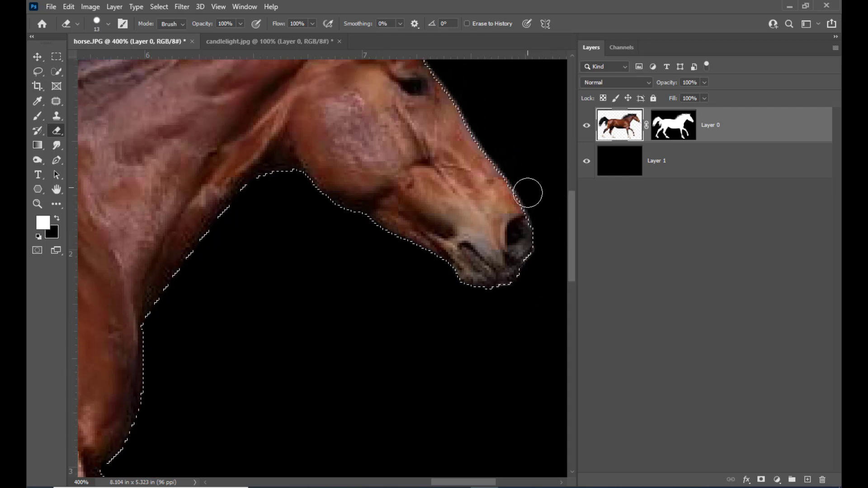
{"action": "scroll", "coordinate": [479, 119], "scroll_direction": "up", "scroll_amount": 3}
{"action": "scroll", "coordinate": [473, 127], "scroll_direction": "up", "scroll_amount": 1}
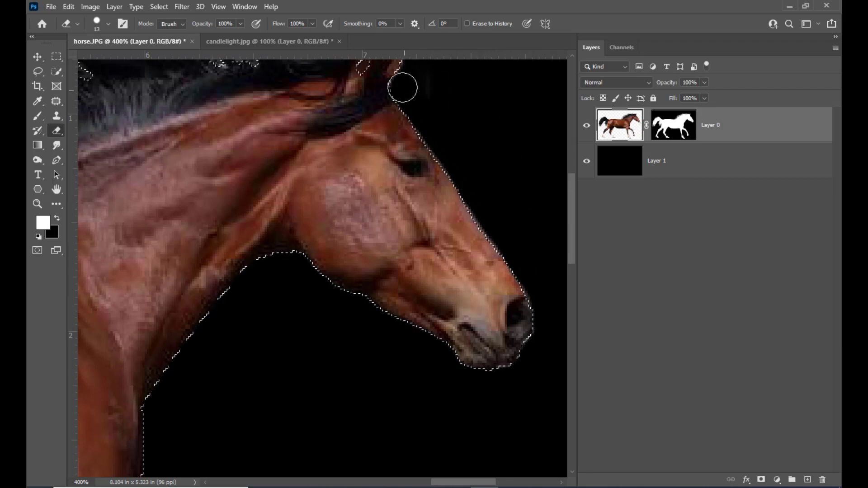
{"action": "scroll", "coordinate": [447, 106], "scroll_direction": "up", "scroll_amount": 4}
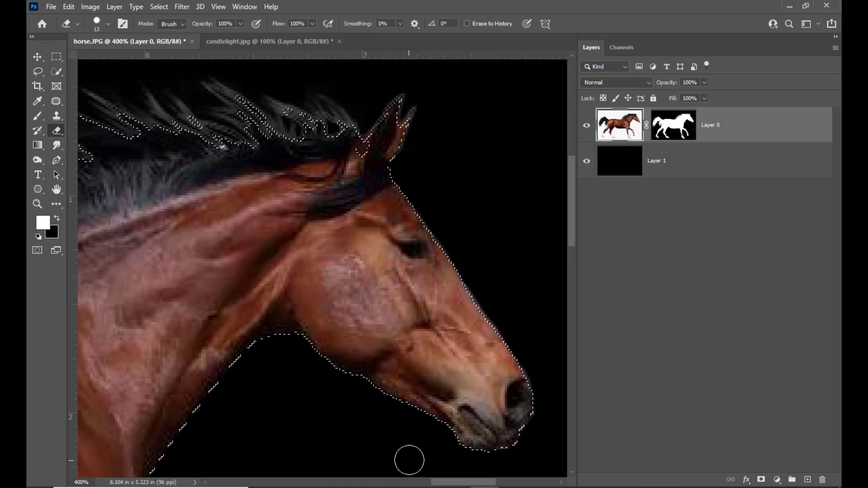
Erase the fringe under the horse's belly and down the rear edge of the standing front leg
{"action": "scroll", "coordinate": [442, 473], "scroll_direction": "left", "scroll_amount": 10}
{"action": "scroll", "coordinate": [310, 282], "scroll_direction": "down", "scroll_amount": 10}
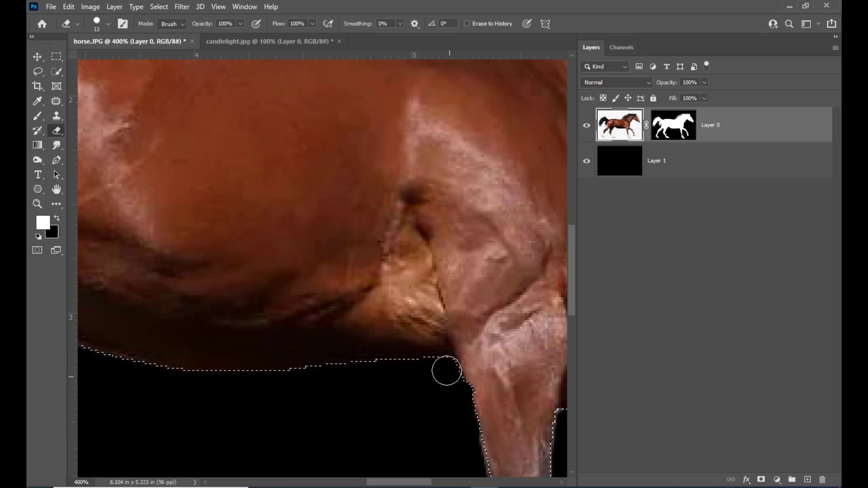
{"action": "scroll", "coordinate": [439, 365], "scroll_direction": "down", "scroll_amount": 3}
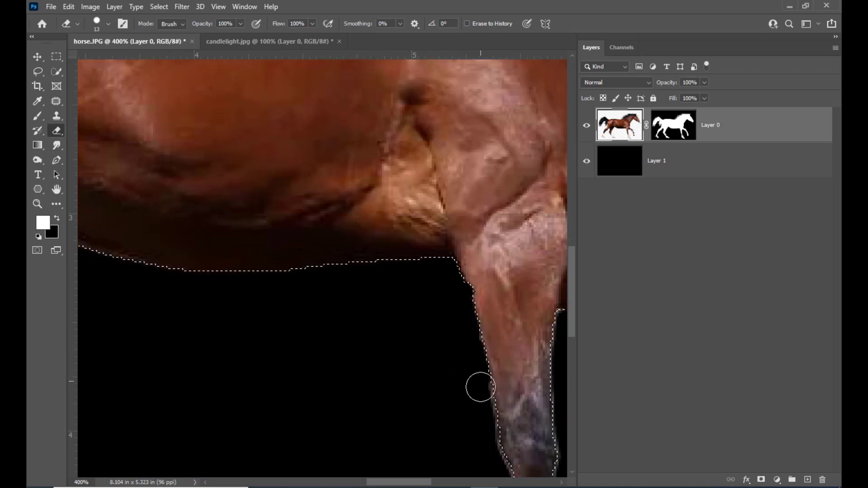
{"action": "scroll", "coordinate": [478, 398], "scroll_direction": "down", "scroll_amount": 4}
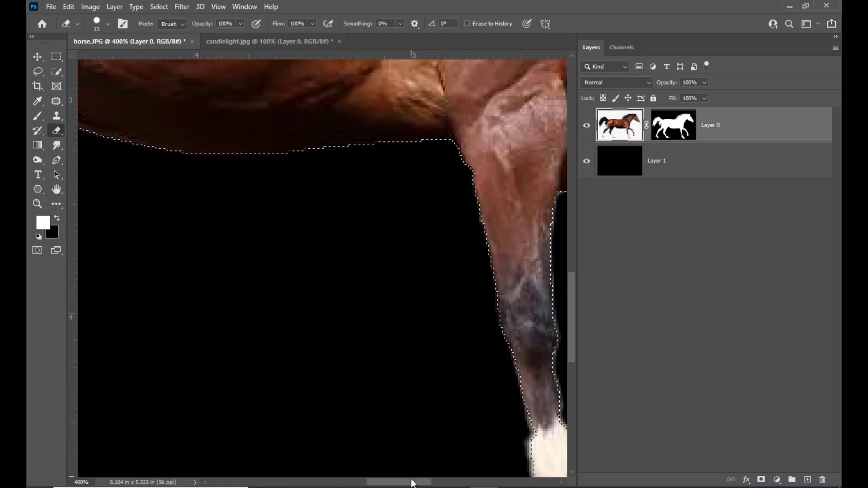
Erase the fringe along the edges of the horse's hind legs
{"action": "scroll", "coordinate": [343, 337], "scroll_direction": "left", "scroll_amount": 10}
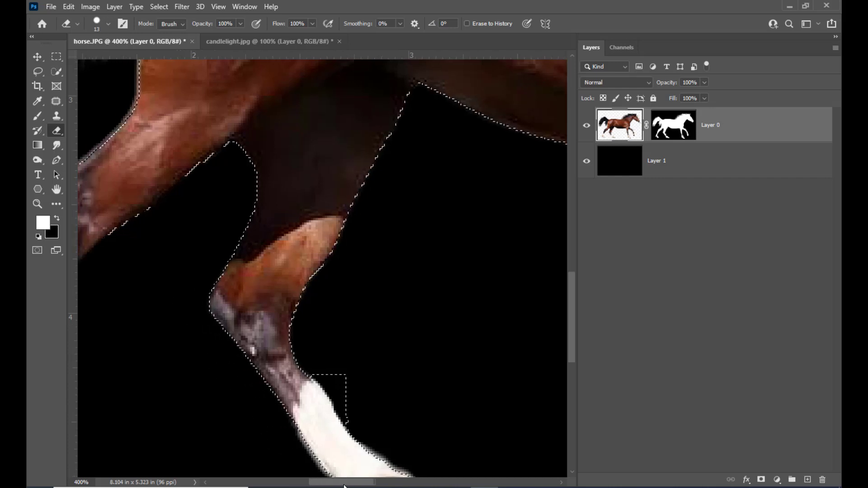
{"action": "scroll", "coordinate": [249, 349], "scroll_direction": "left", "scroll_amount": 10}
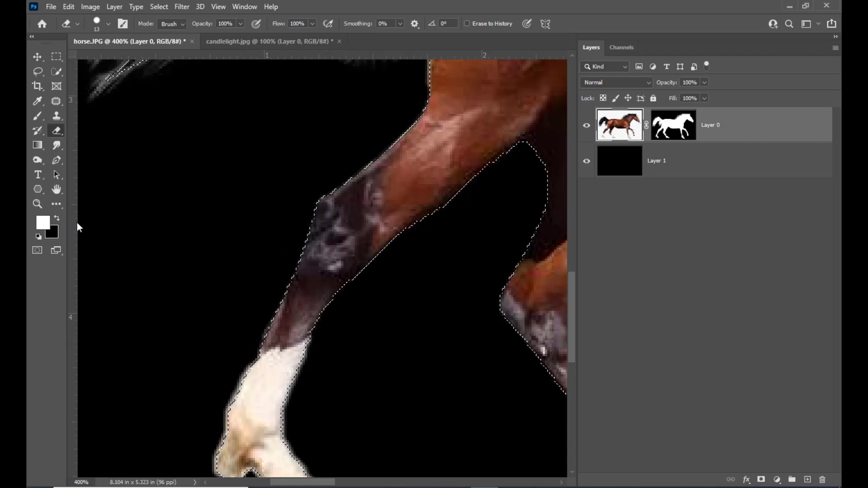
{"action": "scroll", "coordinate": [452, 213], "scroll_direction": "up", "scroll_amount": 3}
{"action": "scroll", "coordinate": [453, 212], "scroll_direction": "up", "scroll_amount": 1}
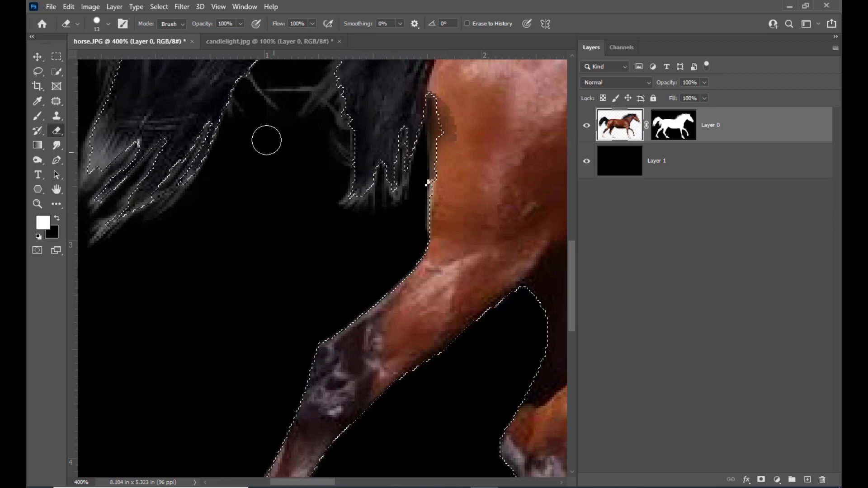
Remove the selection with the whole horse in view
{"action": "key", "text": "ctrl+d"}
{"action": "key", "text": "ctrl+minus"}
{"action": "key", "text": "ctrl+minus"}
{"action": "key", "text": "ctrl+minus"}
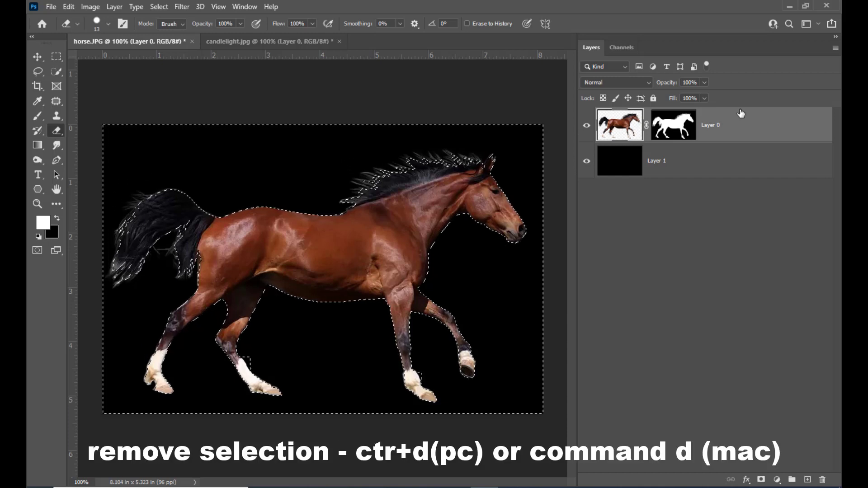
{"action": "key", "text": "ctrl+d"}
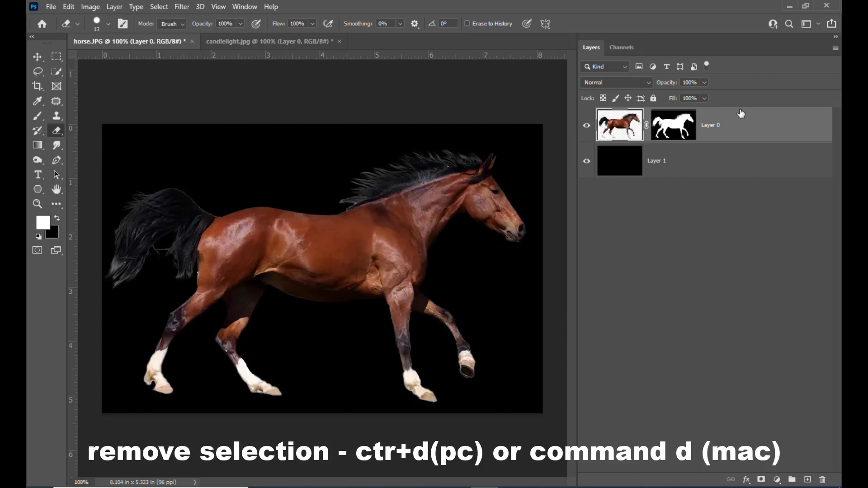
Examine the cleaned edges around the horse's belly, chest, front legs, rump and tail
{"action": "key", "text": "ctrl+plus"}
{"action": "key", "text": "ctrl+plus"}
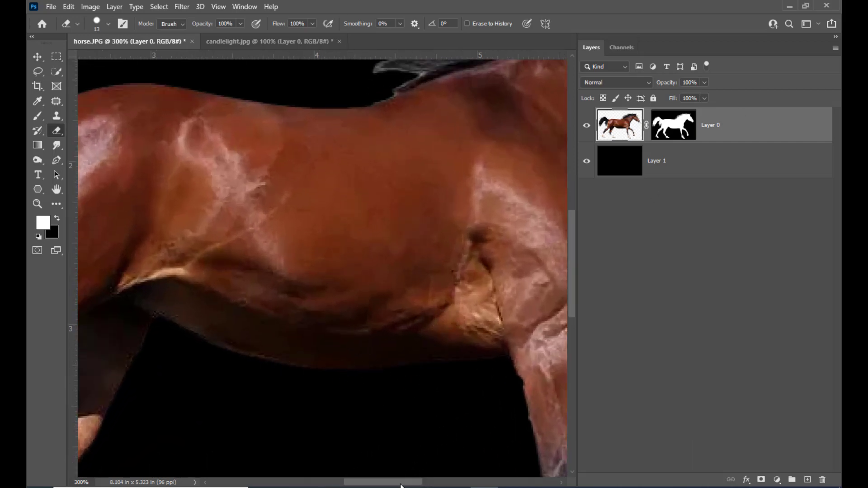
{"action": "left_click_drag", "start_coordinate": [401, 484], "coordinate": [452, 482]}
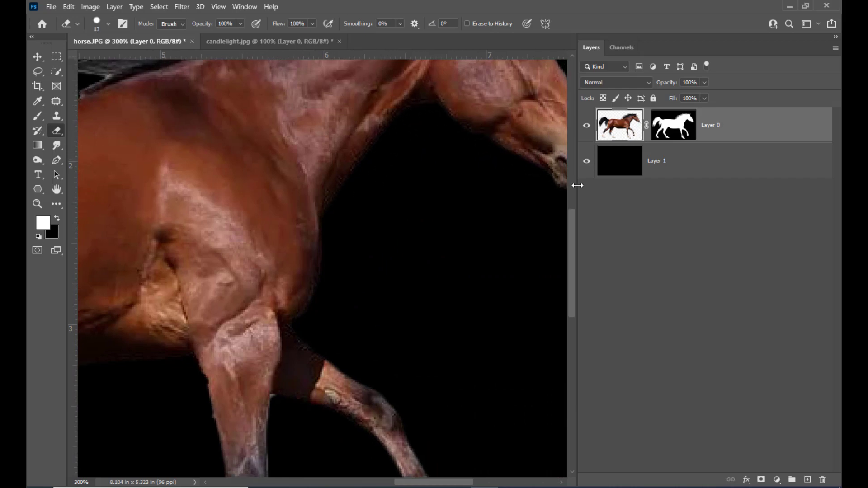
{"action": "key", "text": "ctrl+minus"}
{"action": "key", "text": "ctrl+minus"}
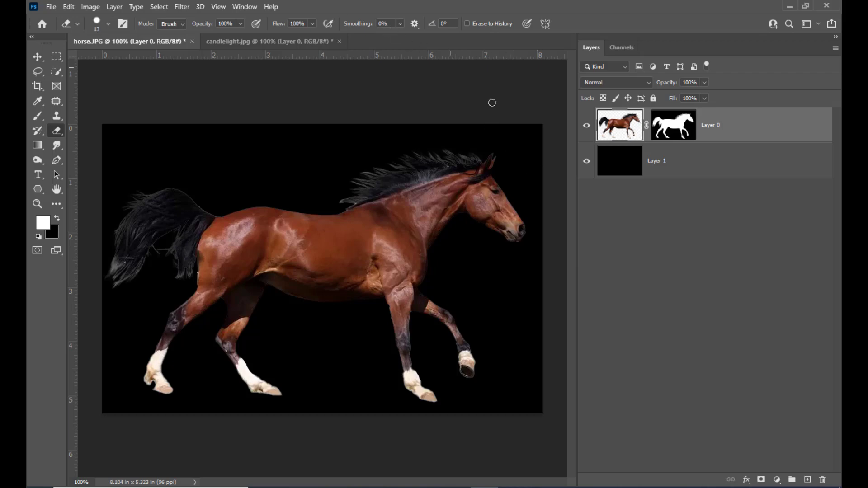
{"action": "key", "text": "ctrl+plus"}
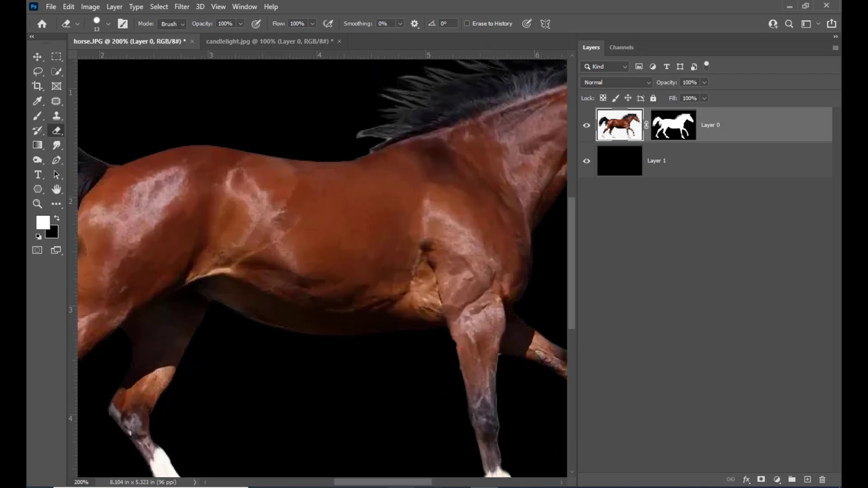
{"action": "left_click_drag", "start_coordinate": [409, 484], "coordinate": [330, 483]}
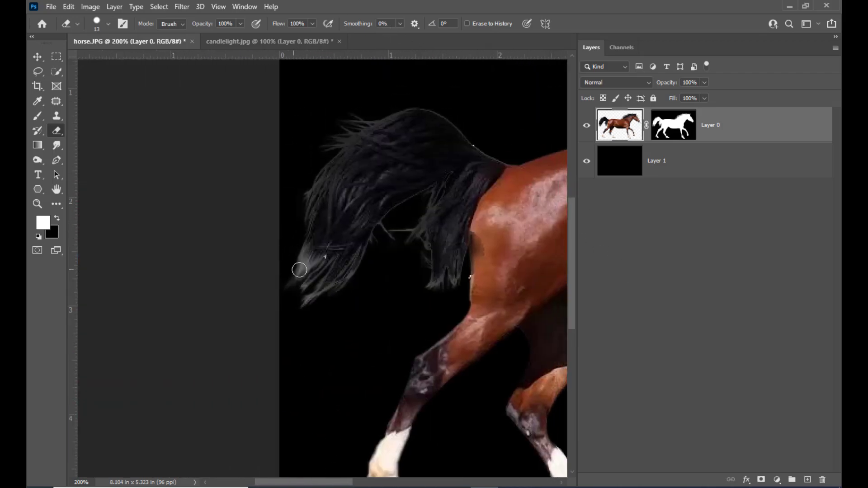
{"action": "scroll", "coordinate": [331, 238], "scroll_direction": "up", "scroll_amount": 3}
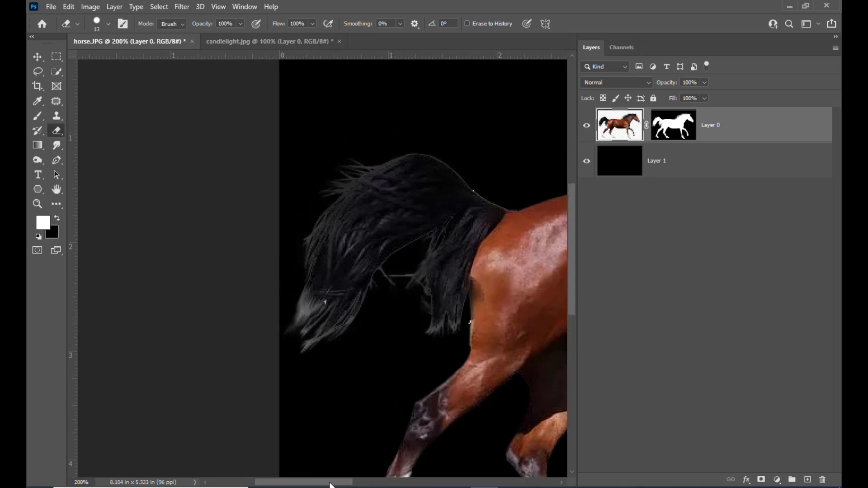
Add a new empty layer above the horse layer and clip it to the horse
{"action": "left_click_drag", "start_coordinate": [330, 484], "coordinate": [461, 480]}
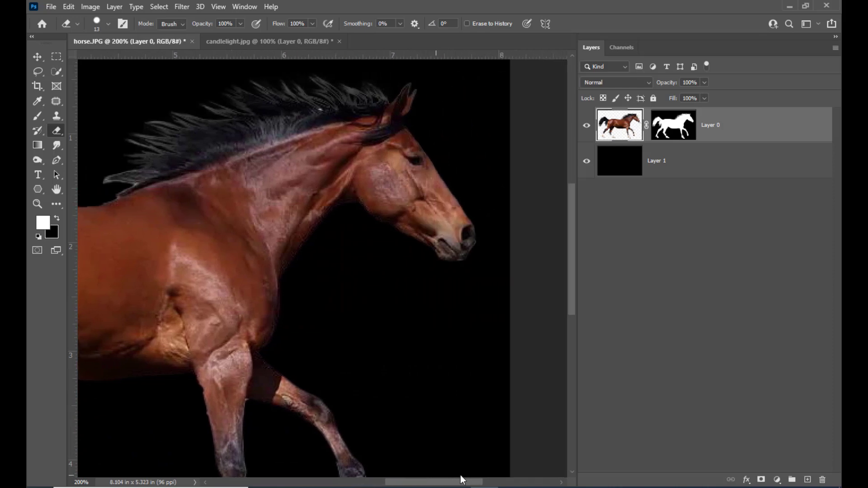
{"action": "scroll", "coordinate": [351, 146], "scroll_direction": "up", "scroll_amount": 3}
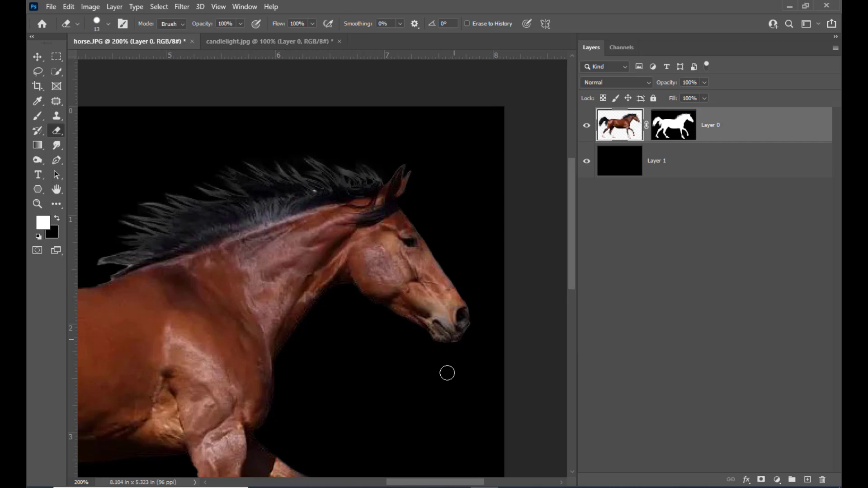
{"action": "left_click_drag", "start_coordinate": [411, 484], "coordinate": [398, 484]}
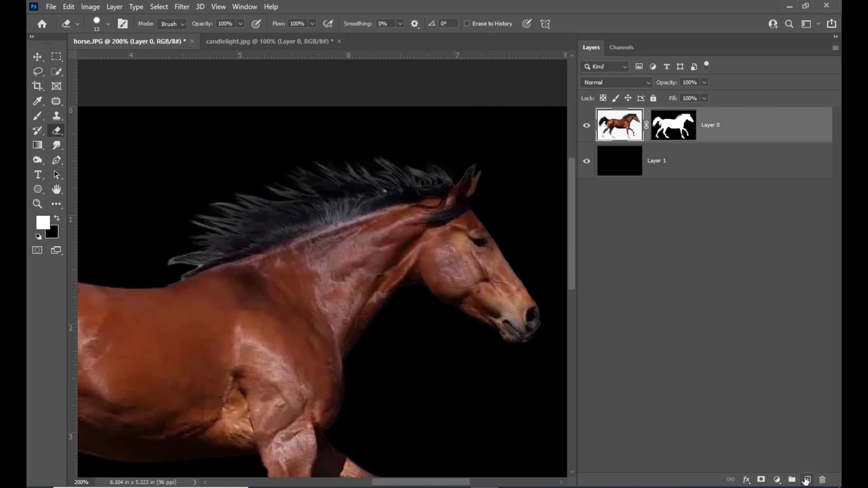
{"action": "left_click", "coordinate": [808, 480]}
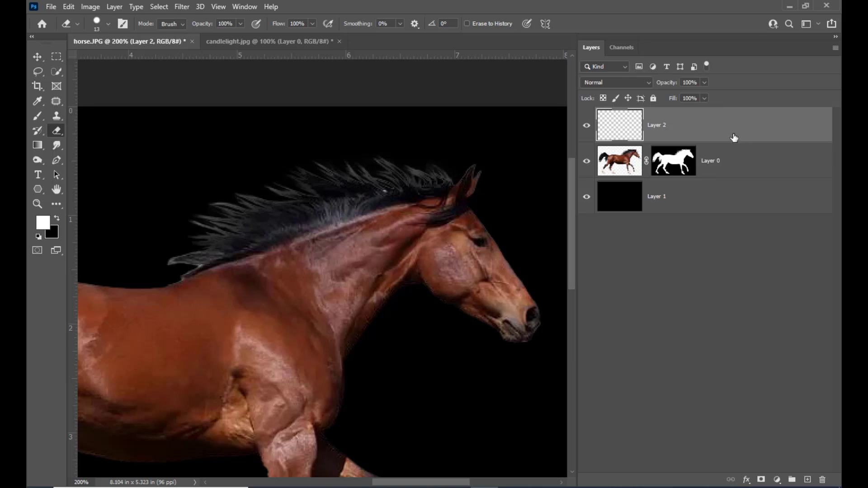
{"action": "left_click", "coordinate": [762, 141], "text": "alt"}
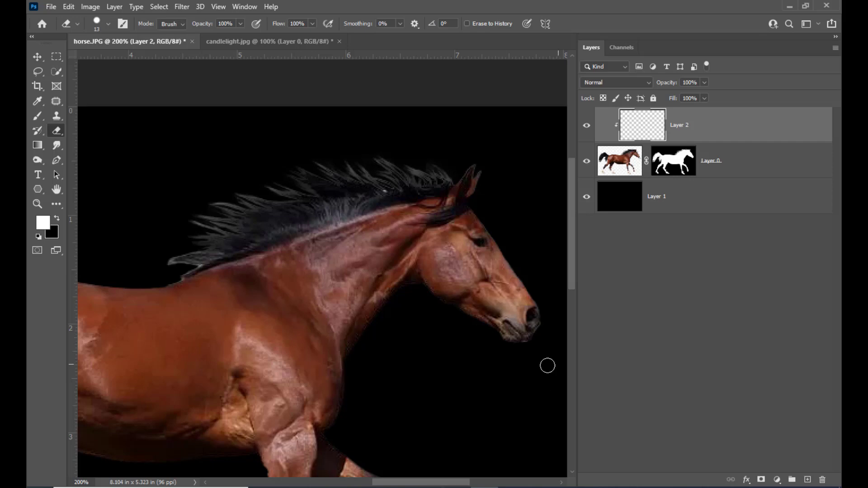
Set up the Clone Stamp tool to sample Current & Below for retouching the horse's tail
{"action": "left_click_drag", "start_coordinate": [425, 481], "coordinate": [315, 482]}
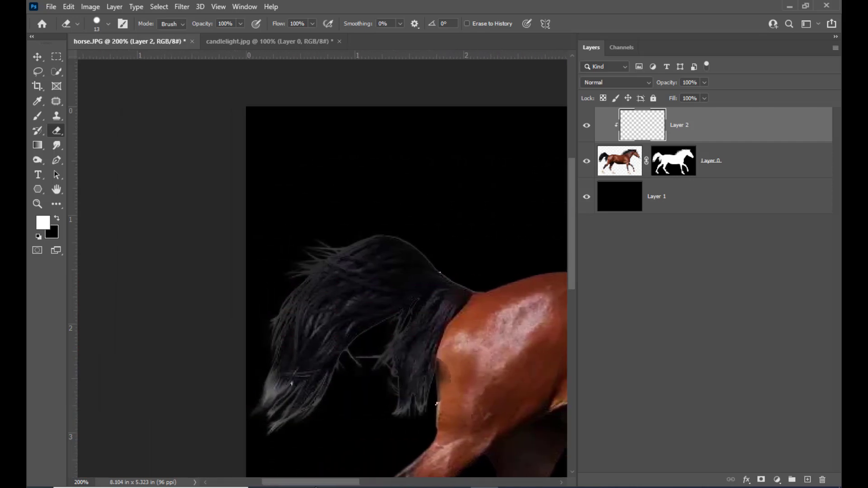
{"action": "left_click_drag", "start_coordinate": [570, 208], "coordinate": [574, 241]}
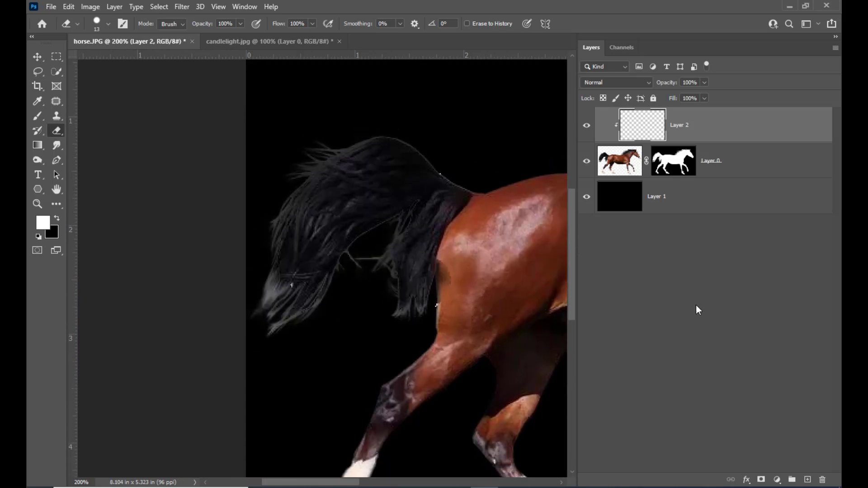
{"action": "left_click", "coordinate": [57, 115]}
{"action": "left_click", "coordinate": [86, 119]}
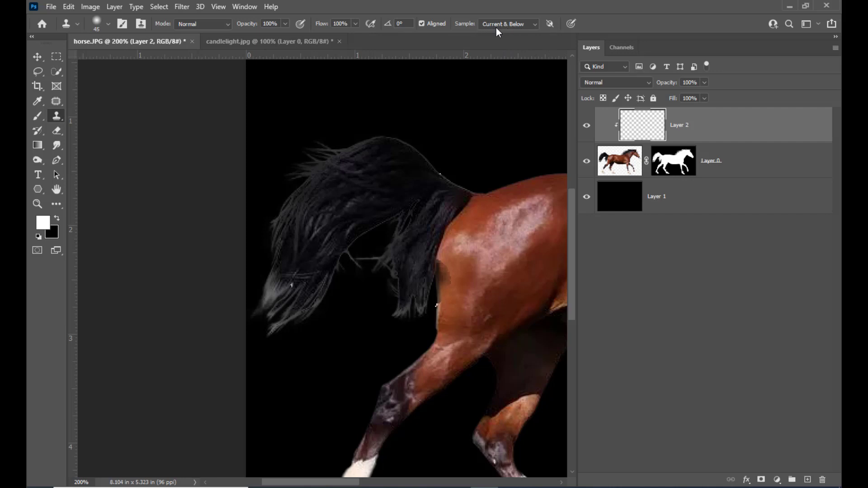
{"action": "left_click", "coordinate": [525, 23]}
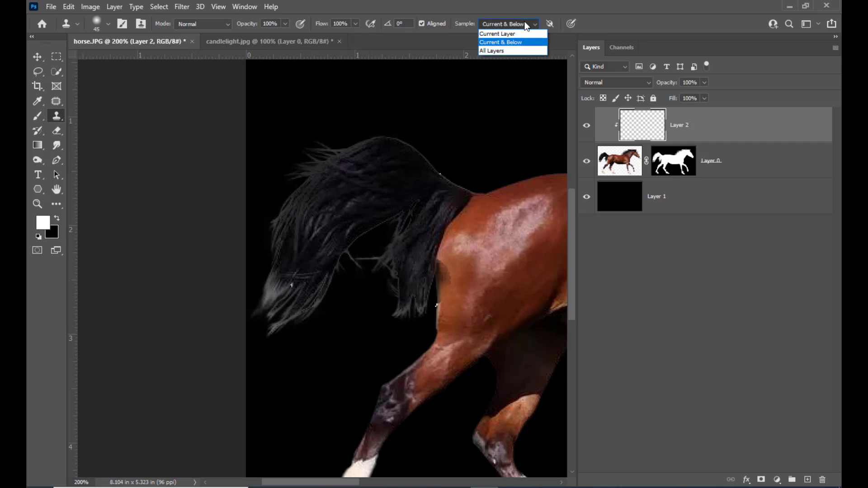
{"action": "left_click", "coordinate": [525, 45]}
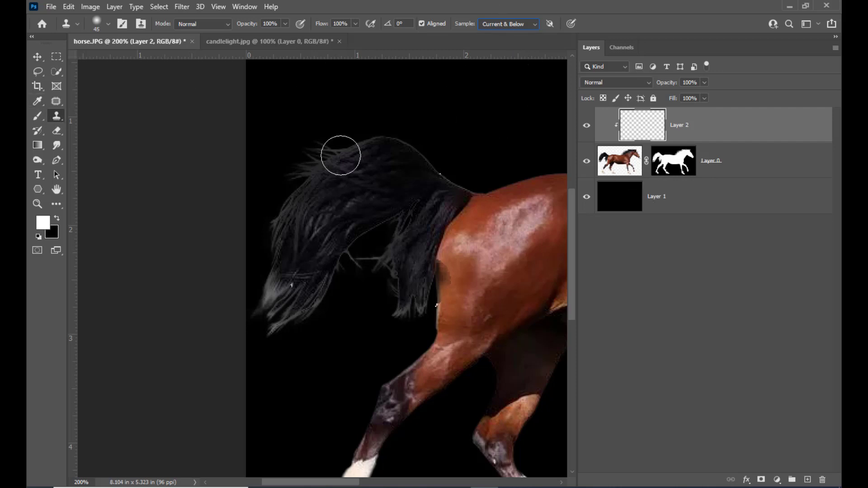
Clone dark tail hair over the faded light patch at the tip of the tail
{"action": "right_click", "coordinate": [58, 119]}
{"action": "left_click", "coordinate": [123, 115]}
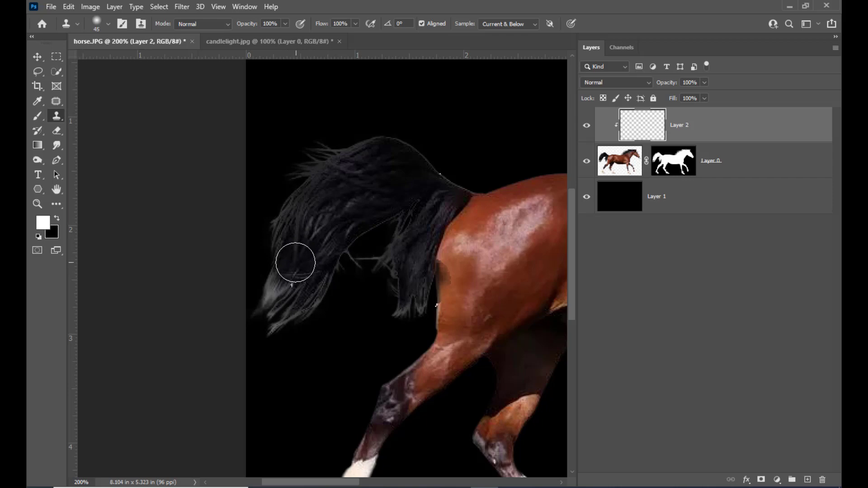
{"action": "left_click", "coordinate": [296, 263], "text": "alt"}
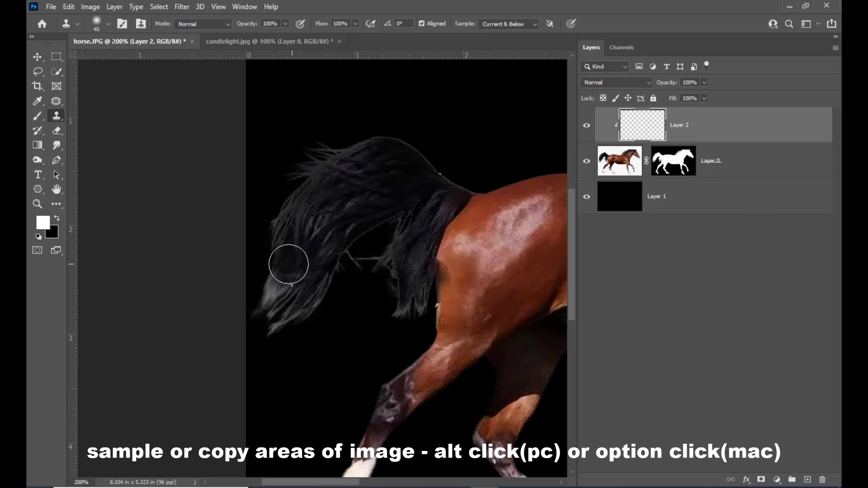
{"action": "mouse_move", "coordinate": [277, 286]}
{"action": "left_mouse_down"}
{"action": "mouse_move", "coordinate": [271, 303]}
{"action": "mouse_move", "coordinate": [410, 302]}
{"action": "mouse_move", "coordinate": [331, 332]}
{"action": "mouse_move", "coordinate": [318, 274]}
{"action": "mouse_move", "coordinate": [319, 291]}
{"action": "mouse_move", "coordinate": [285, 322]}
{"action": "left_mouse_up"}
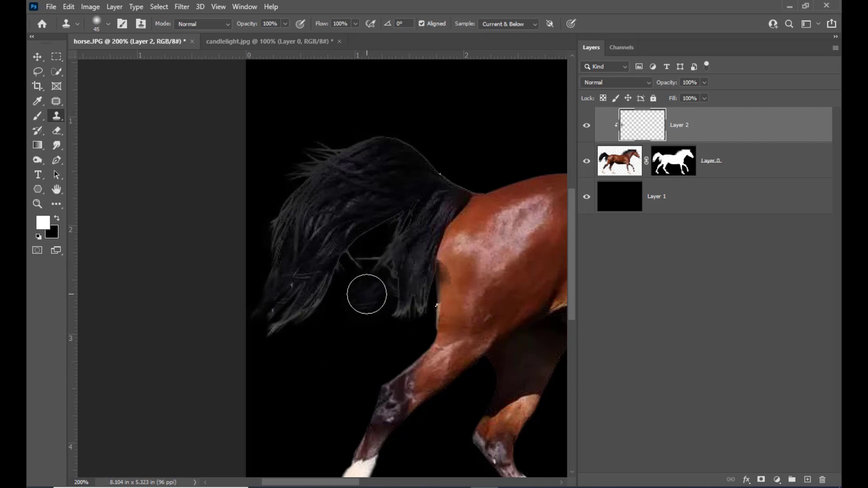
Reduce the clone brush to 15 px and clone dark hair over the light strands at the tail's lower end
{"action": "key", "text": "ctrl+plus"}
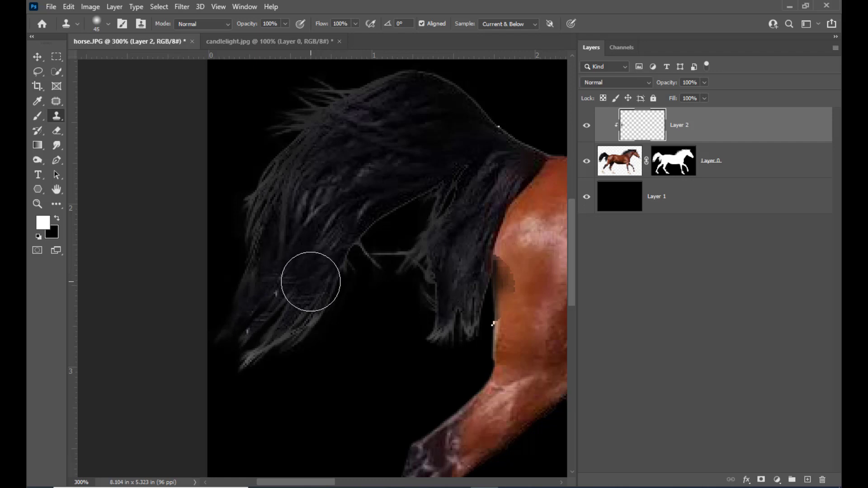
{"action": "key", "text": "["}
{"action": "key", "text": "["}
{"action": "key", "text": "["}
{"action": "key", "text": "["}
{"action": "key", "text": "["}
{"action": "key", "text": "["}
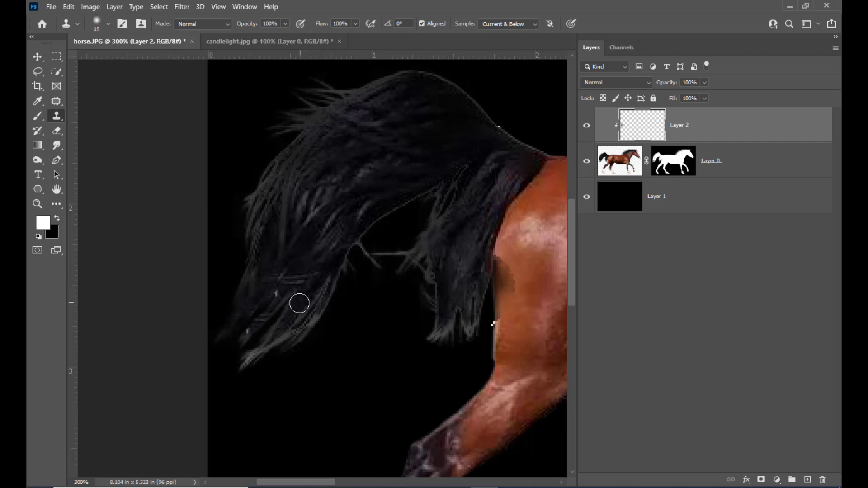
{"action": "left_click", "coordinate": [307, 305], "text": "alt"}
{"action": "left_click_drag", "start_coordinate": [318, 303], "coordinate": [310, 319]}
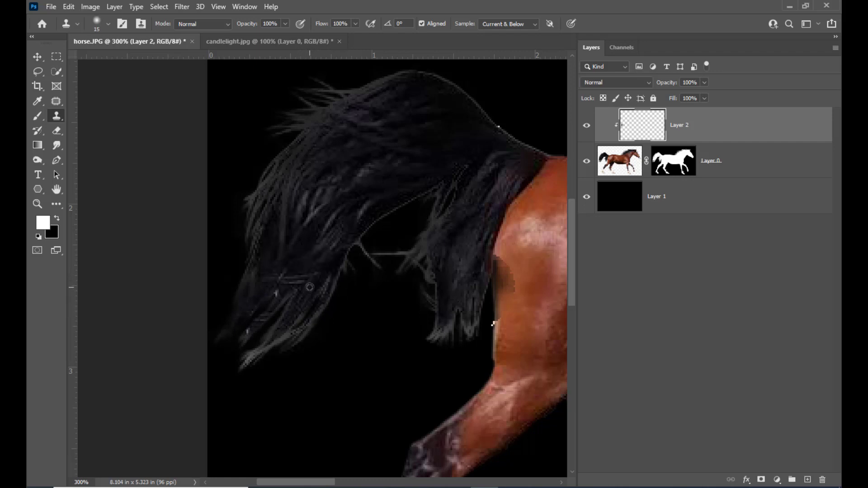
{"action": "left_click", "coordinate": [310, 288], "text": "alt"}
{"action": "mouse_move", "coordinate": [329, 288]}
{"action": "left_mouse_down"}
{"action": "mouse_move", "coordinate": [314, 321]}
{"action": "mouse_move", "coordinate": [306, 314]}
{"action": "mouse_move", "coordinate": [293, 336]}
{"action": "mouse_move", "coordinate": [246, 361]}
{"action": "left_mouse_up"}
Clone dark hair along the tail's outer edge with a 20 px brush
{"action": "left_click", "coordinate": [300, 306], "text": "alt"}
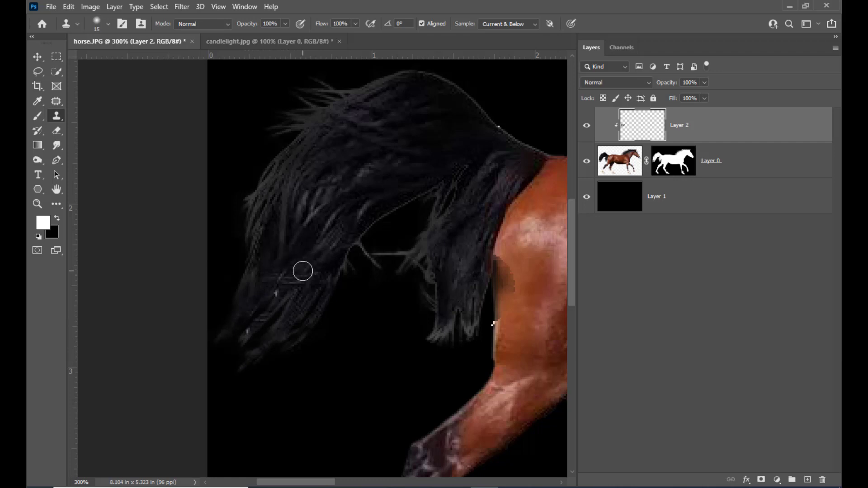
{"action": "key", "text": "bracketright"}
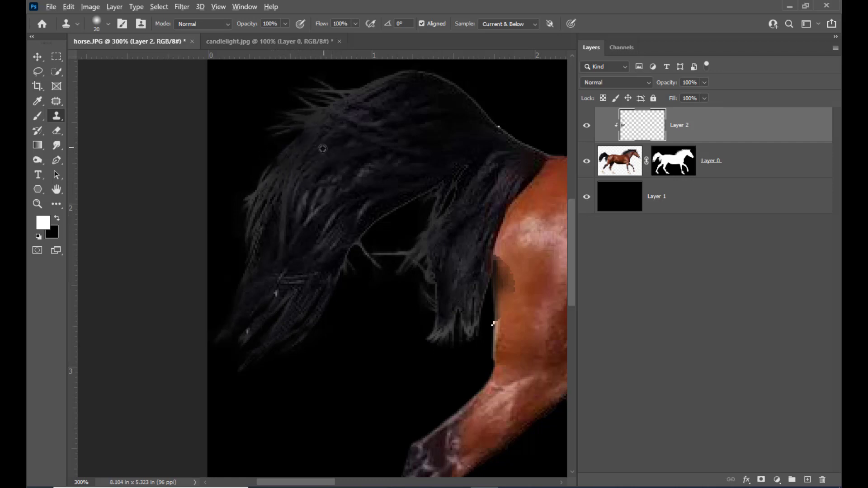
{"action": "left_click_drag", "start_coordinate": [285, 169], "coordinate": [260, 202]}
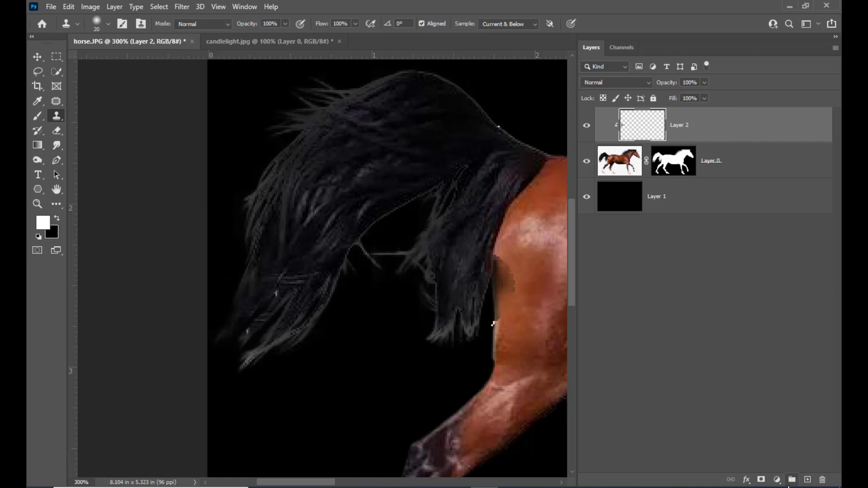
Replace the cloned retouching layer with a new empty layer clipped to the horse layer
{"action": "left_click", "coordinate": [808, 480]}
{"action": "left_click", "coordinate": [738, 162]}
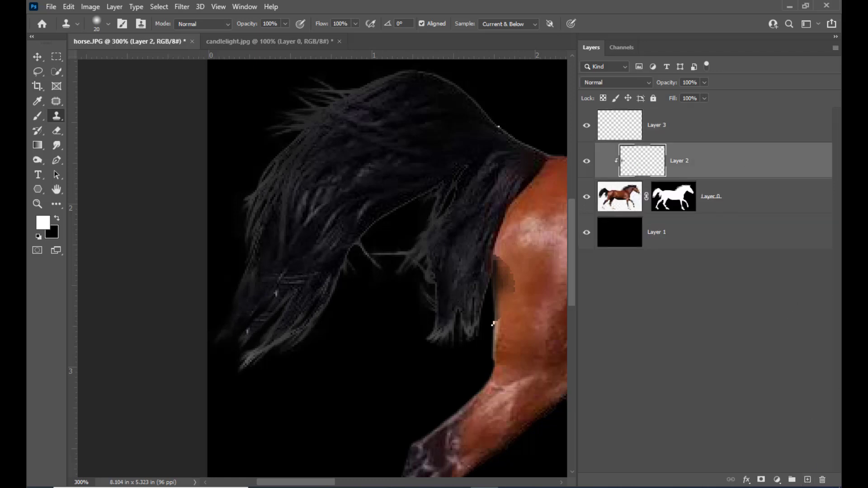
{"action": "left_click", "coordinate": [824, 480]}
{"action": "left_click", "coordinate": [382, 190]}
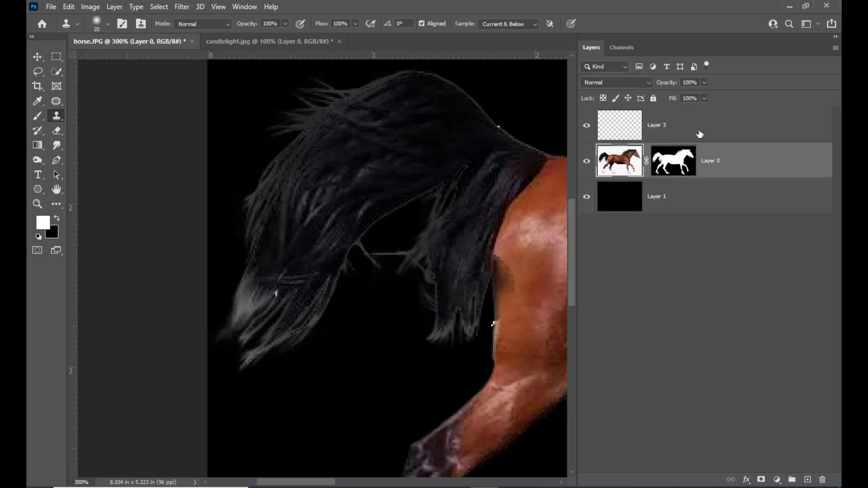
{"action": "left_click", "coordinate": [721, 122]}
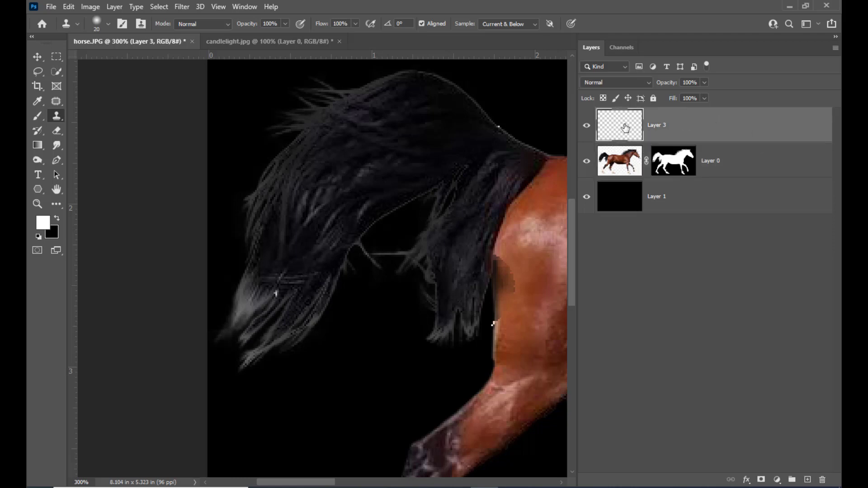
{"action": "left_click", "coordinate": [765, 142], "text": "alt"}
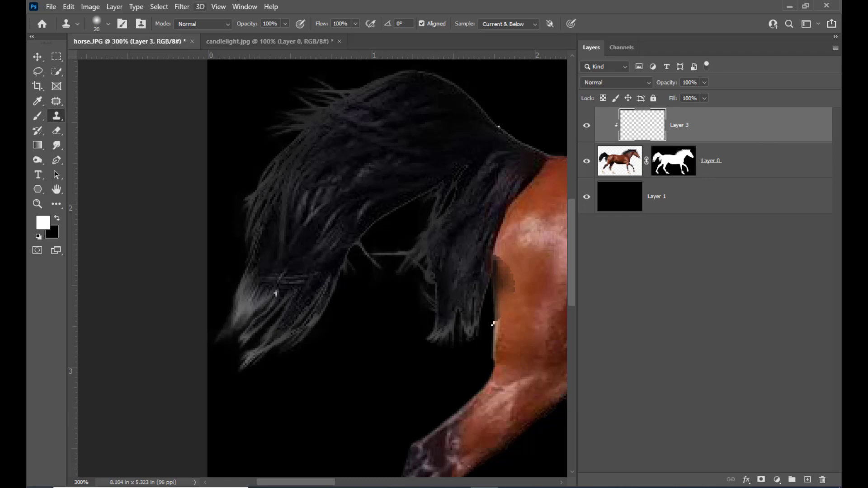
Paint sampled dark tail colours over the light hair on the tail's outer edge and tips with a soft 25 px brush
{"action": "left_click", "coordinate": [36, 118]}
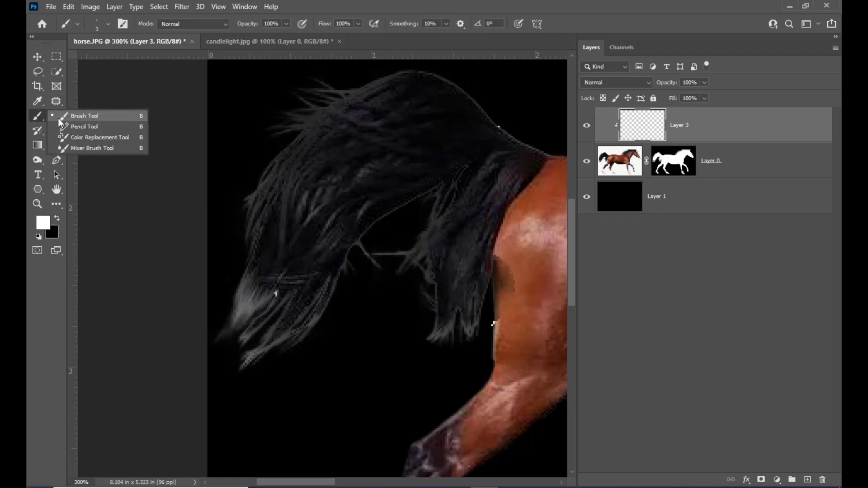
{"action": "left_click", "coordinate": [67, 118]}
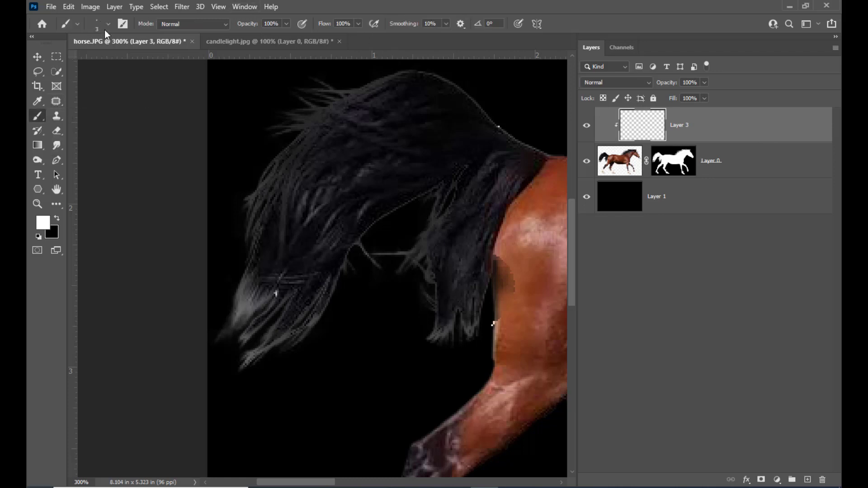
{"action": "left_click", "coordinate": [107, 24]}
{"action": "left_click", "coordinate": [465, 8]}
{"action": "key", "text": "bracketright"}
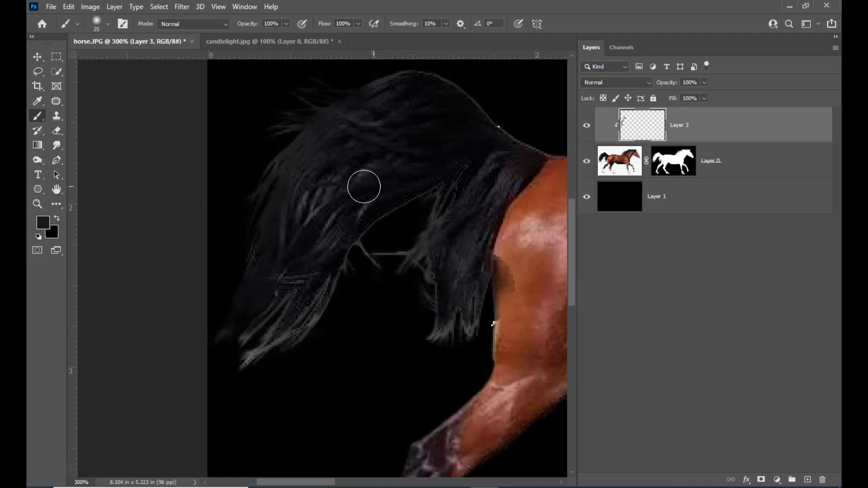
{"action": "left_click", "coordinate": [330, 259], "text": "alt"}
{"action": "mouse_move", "coordinate": [331, 256]}
{"action": "left_mouse_down"}
{"action": "mouse_move", "coordinate": [311, 321]}
{"action": "mouse_move", "coordinate": [250, 359]}
{"action": "left_mouse_up"}
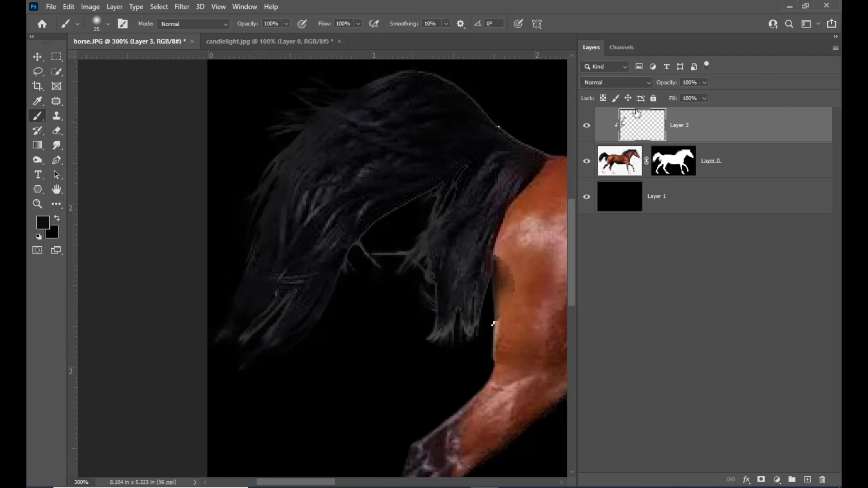
Set the clipped paint layer's blend mode to Darken and paint over the light outline along the tail's upper edge
{"action": "left_click", "coordinate": [631, 82]}
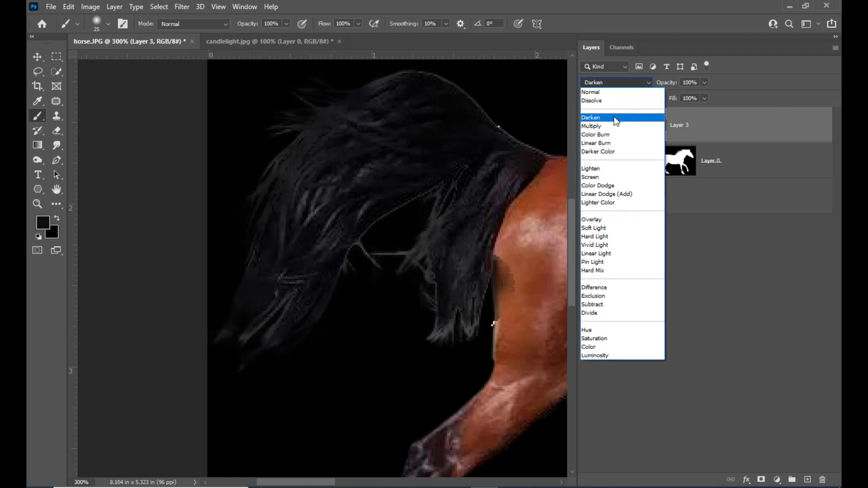
{"action": "left_click", "coordinate": [616, 118]}
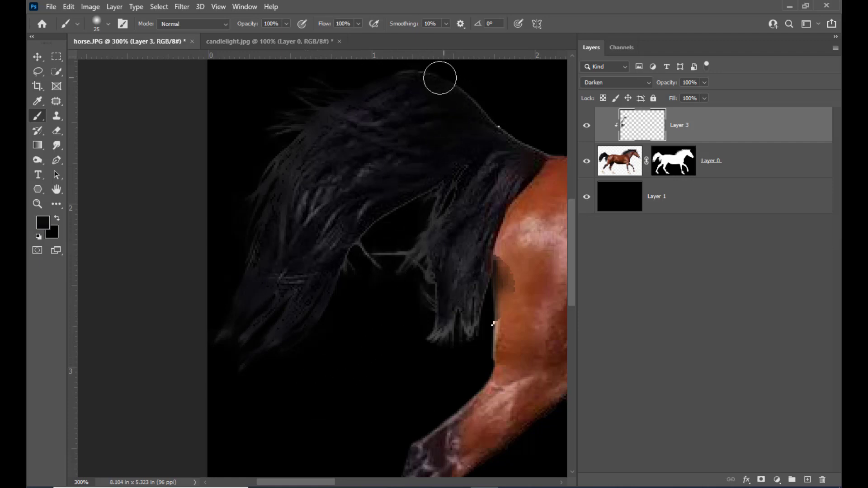
{"action": "mouse_move", "coordinate": [463, 86]}
{"action": "left_mouse_down"}
{"action": "mouse_move", "coordinate": [494, 122]}
{"action": "mouse_move", "coordinate": [534, 144]}
{"action": "left_mouse_up"}
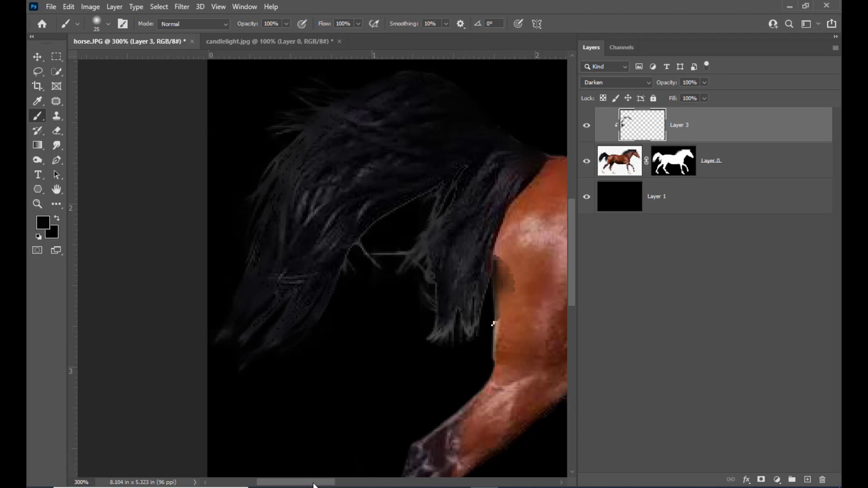
Paint sampled dark mane colours over the light hair tips along the top of the horse's mane
{"action": "mouse_move", "coordinate": [312, 485]}
{"action": "left_mouse_down"}
{"action": "mouse_move", "coordinate": [417, 471]}
{"action": "mouse_move", "coordinate": [434, 482]}
{"action": "left_mouse_up"}
{"action": "scroll", "coordinate": [430, 246], "scroll_direction": "up", "scroll_amount": 3}
{"action": "scroll", "coordinate": [433, 246], "scroll_direction": "up", "scroll_amount": 2}
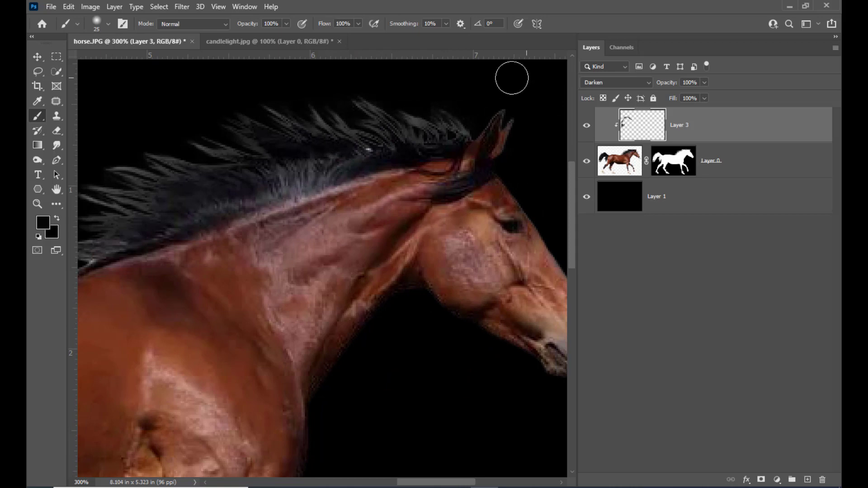
{"action": "left_click", "coordinate": [342, 138], "text": "alt"}
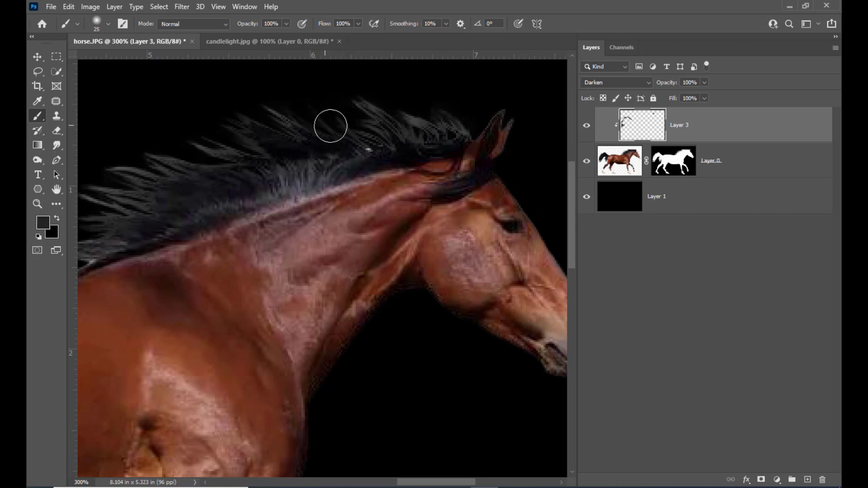
{"action": "left_click", "coordinate": [337, 145], "text": "alt"}
{"action": "left_click_drag", "start_coordinate": [384, 134], "coordinate": [361, 99]}
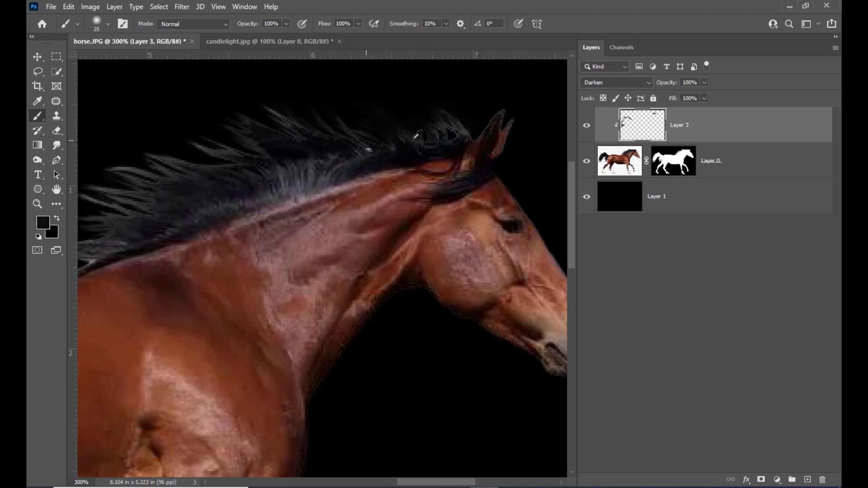
{"action": "left_click_drag", "start_coordinate": [457, 127], "coordinate": [451, 118]}
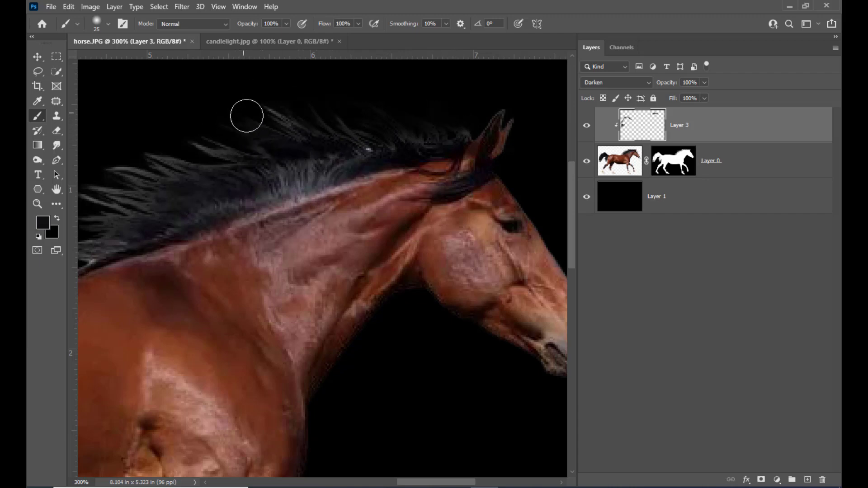
{"action": "left_click_drag", "start_coordinate": [244, 144], "coordinate": [103, 192]}
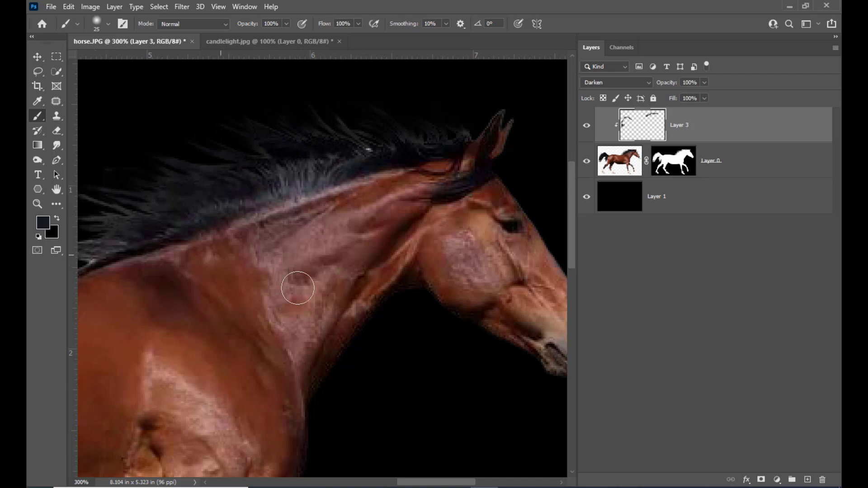
Paint sampled dark hair colours on the clipped Darken layer over the remaining light hair at the mane's rear end and the tail's inner edge
{"action": "left_click_drag", "start_coordinate": [428, 483], "coordinate": [383, 483]}
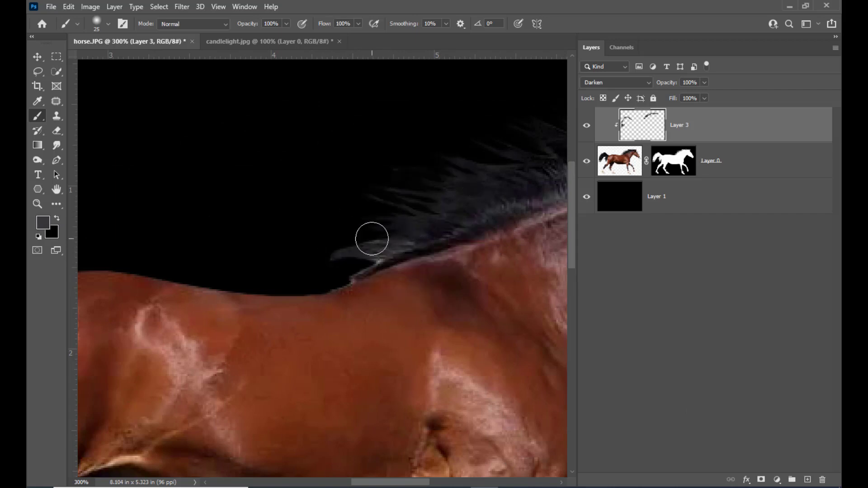
{"action": "left_click_drag", "start_coordinate": [425, 482], "coordinate": [477, 482]}
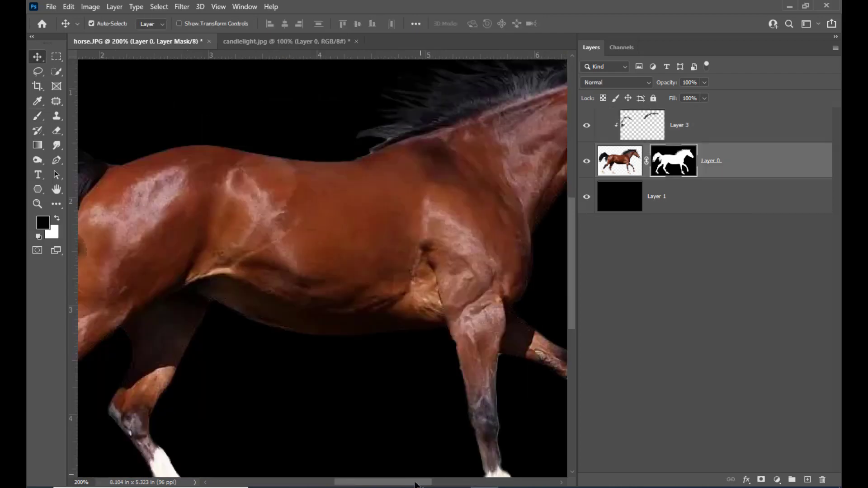
{"action": "left_click_drag", "start_coordinate": [416, 483], "coordinate": [377, 483]}
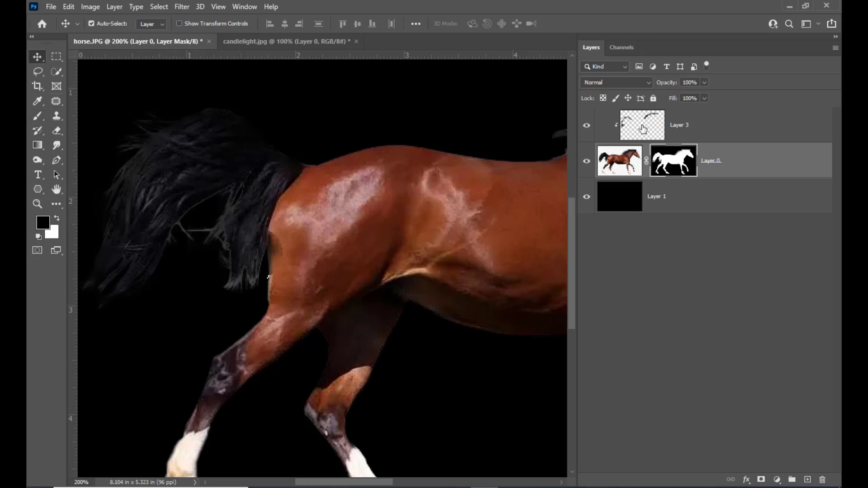
{"action": "left_click", "coordinate": [644, 132]}
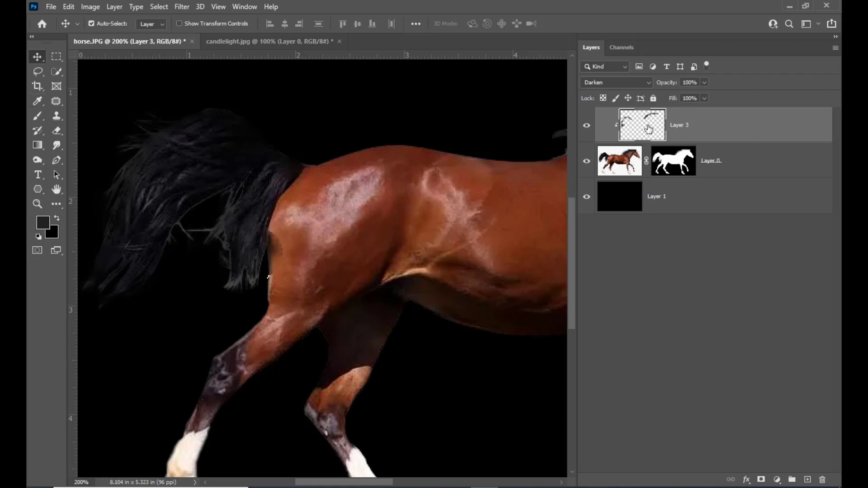
{"action": "left_click", "coordinate": [36, 119]}
{"action": "left_click", "coordinate": [67, 118]}
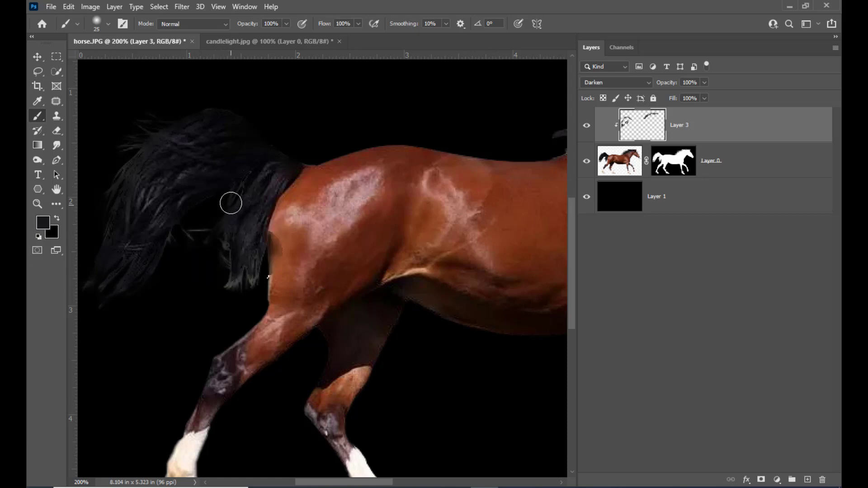
{"action": "left_click", "coordinate": [232, 208]}
{"action": "left_click", "coordinate": [251, 188]}
{"action": "left_click", "coordinate": [240, 258]}
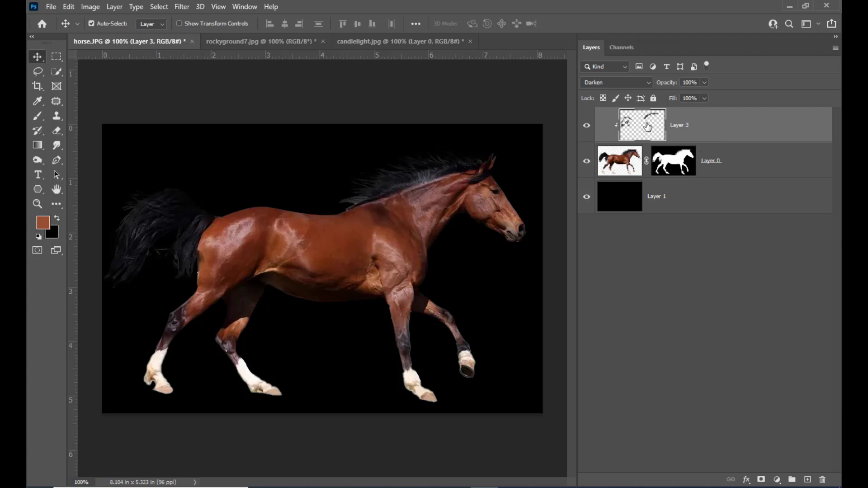
Merge the clipped paint layer with the masked horse layer and place the merged horse in the rockyground7.jpg document
{"action": "left_click", "coordinate": [736, 161], "text": "shift"}
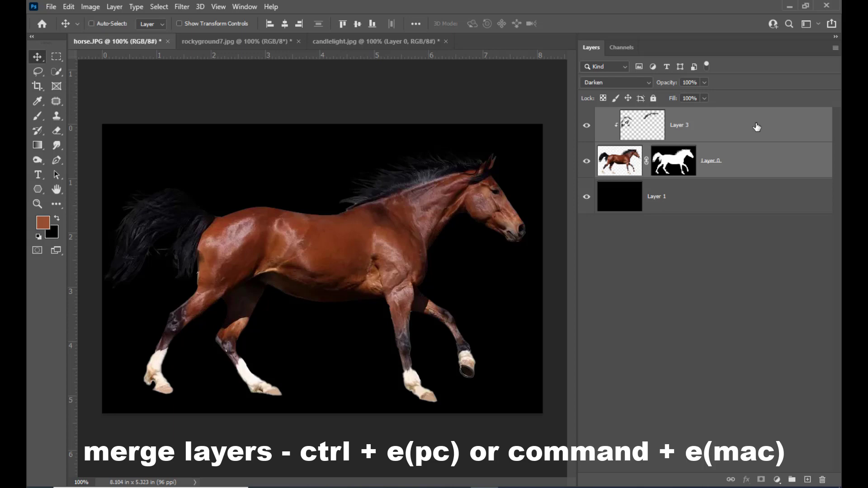
{"action": "key", "text": "ctrl+e"}
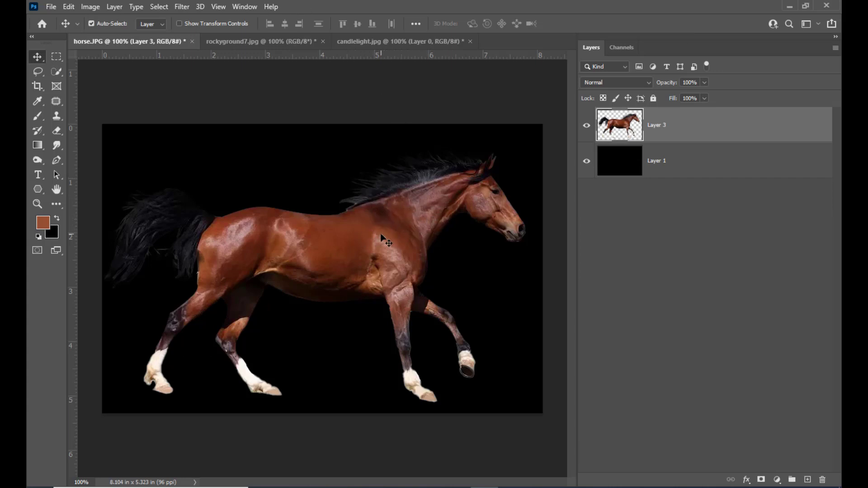
{"action": "left_click_drag", "start_coordinate": [381, 235], "coordinate": [269, 112]}
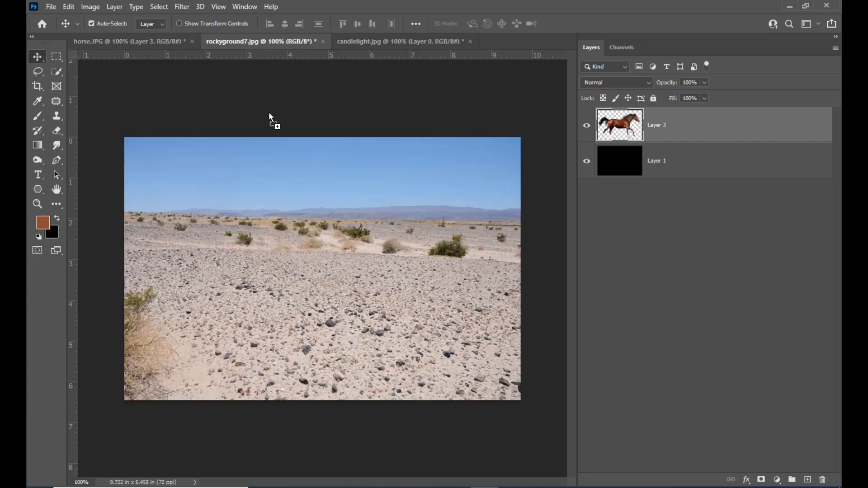
{"action": "left_click_drag", "start_coordinate": [321, 318], "coordinate": [409, 241]}
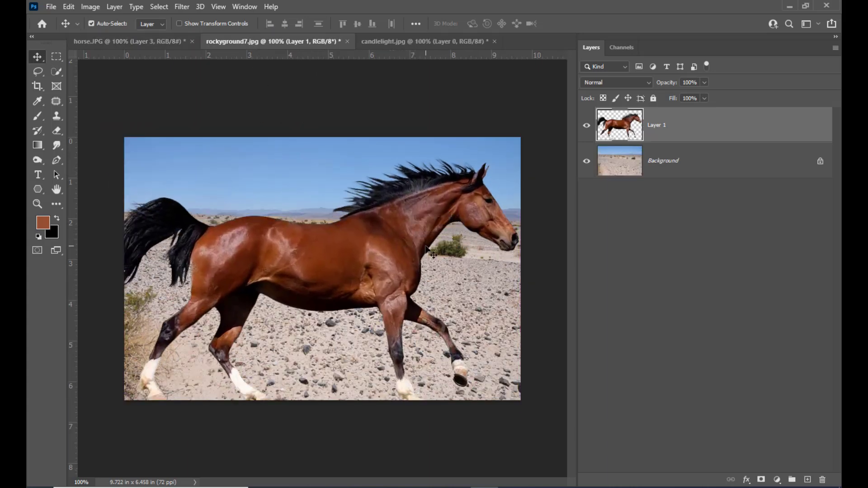
Scale the horse to about 89% and place it slightly lower on the rocky ground, with its hooves near the image's lower edge
{"action": "key", "text": "ctrl+t"}
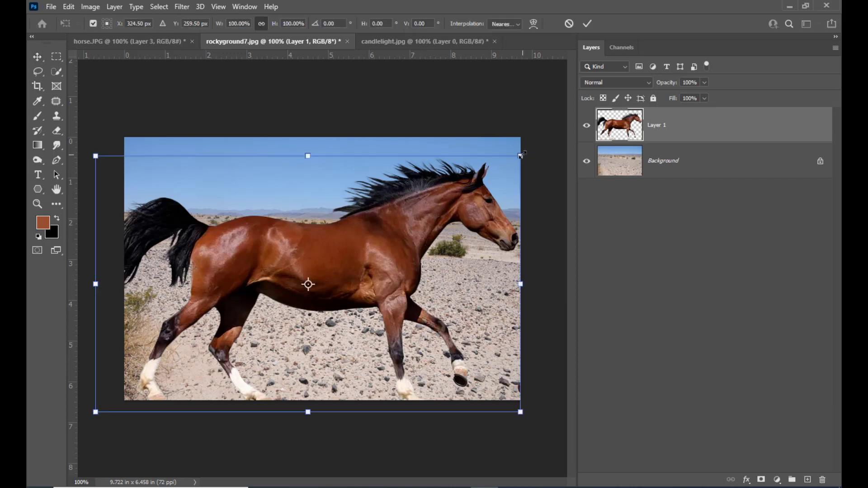
{"action": "left_click_drag", "start_coordinate": [521, 155], "coordinate": [476, 182]}
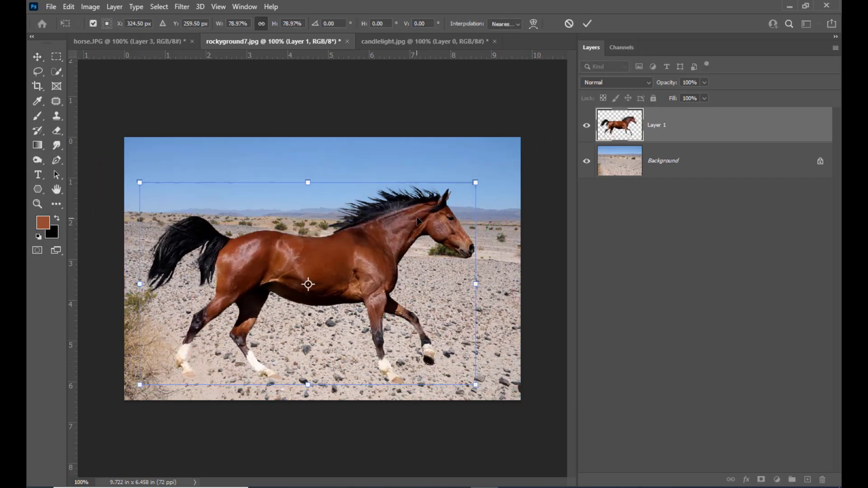
{"action": "left_click_drag", "start_coordinate": [418, 221], "coordinate": [418, 223]}
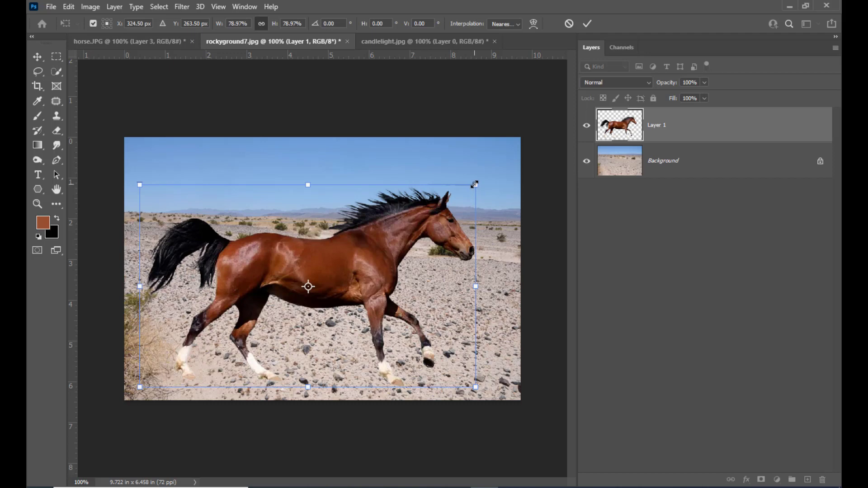
{"action": "left_click_drag", "start_coordinate": [475, 184], "coordinate": [493, 178]}
{"action": "left_click_drag", "start_coordinate": [432, 205], "coordinate": [433, 209]}
{"action": "left_click_drag", "start_coordinate": [493, 178], "coordinate": [497, 175]}
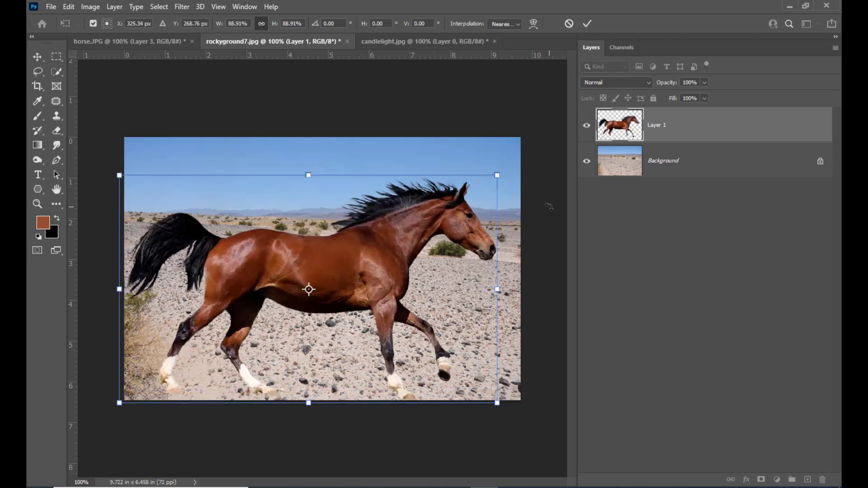
{"action": "key", "text": "Return"}
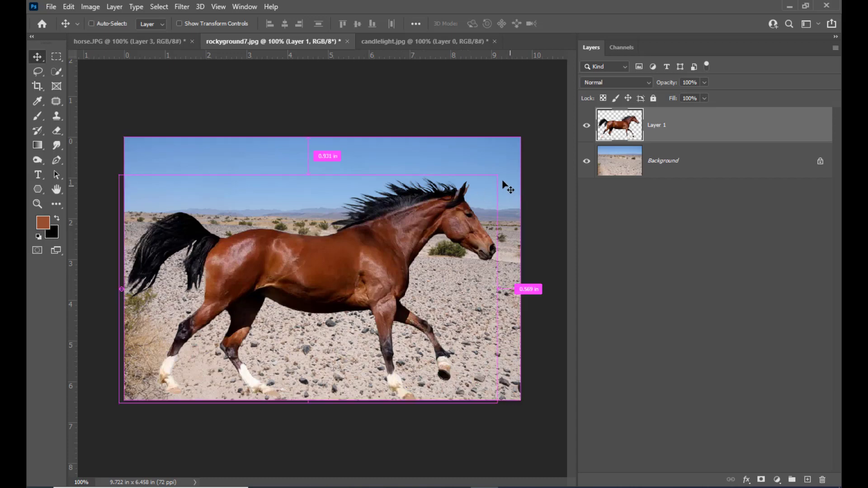
{"action": "key", "text": "ctrl+plus"}
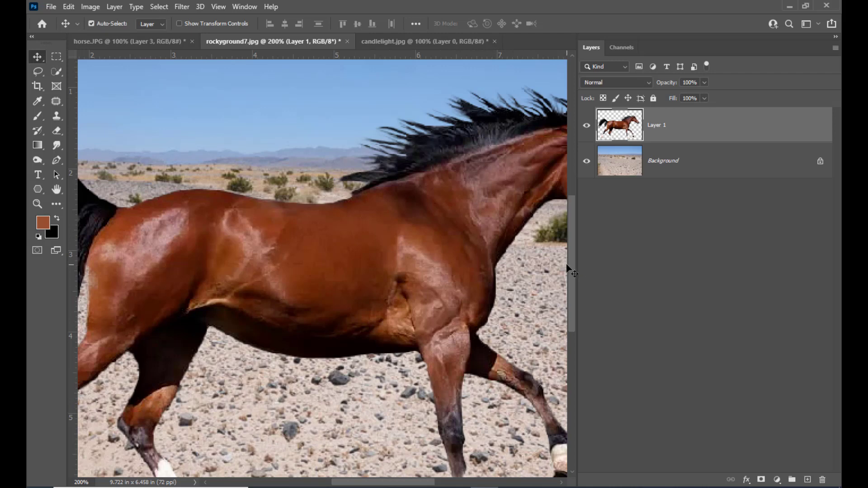
{"action": "left_click_drag", "start_coordinate": [570, 269], "coordinate": [571, 240]}
{"action": "left_click_drag", "start_coordinate": [408, 483], "coordinate": [440, 483]}
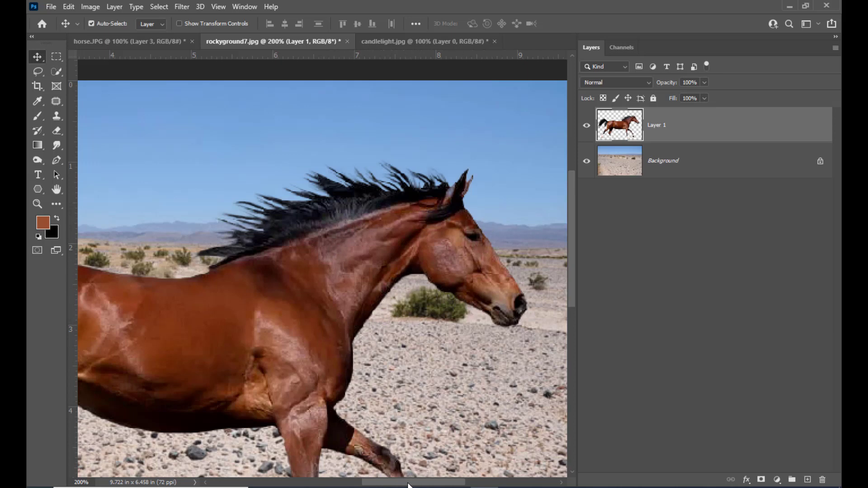
{"action": "mouse_move", "coordinate": [409, 485]}
{"action": "left_mouse_down"}
{"action": "mouse_move", "coordinate": [332, 485]}
{"action": "mouse_move", "coordinate": [416, 485]}
{"action": "mouse_move", "coordinate": [402, 485]}
{"action": "left_mouse_up"}
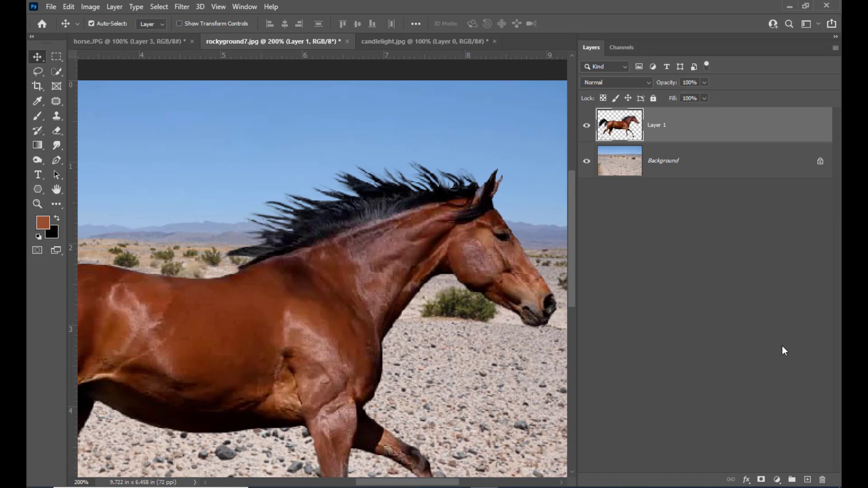
Switch to candlelight.jpg, select the girl with Select Subject, and extend the selection over both feathered wings with the Quick Selection tool
{"action": "key", "text": "ctrl+Tab"}
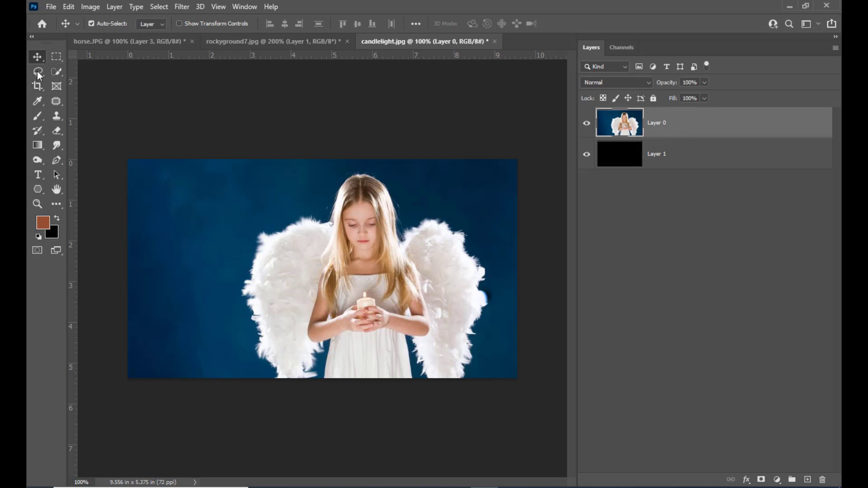
{"action": "left_click_drag", "start_coordinate": [61, 71], "coordinate": [102, 86]}
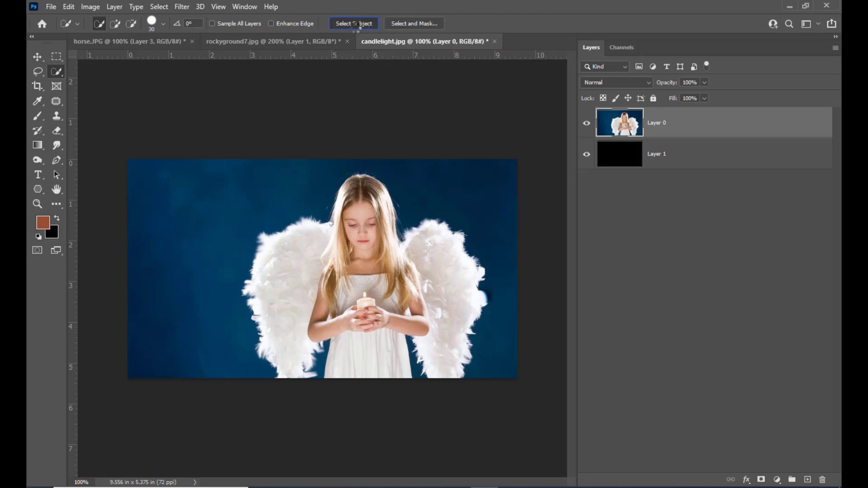
{"action": "left_click", "coordinate": [356, 23]}
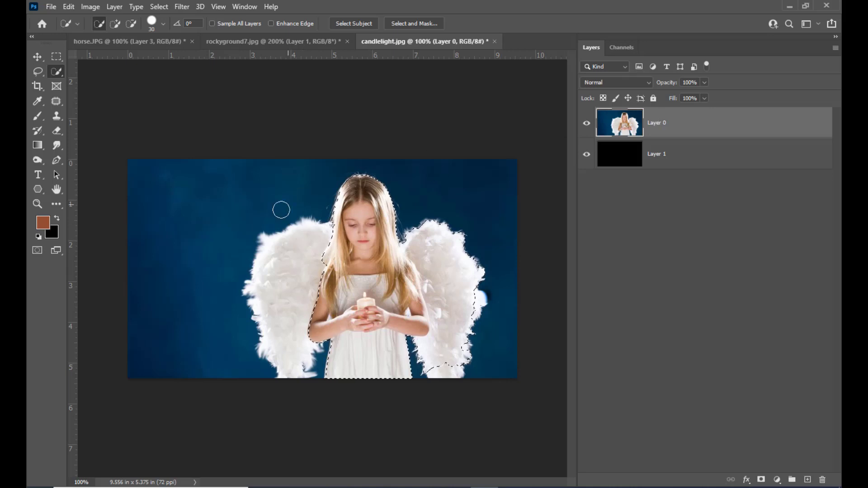
{"action": "key", "text": "shift"}
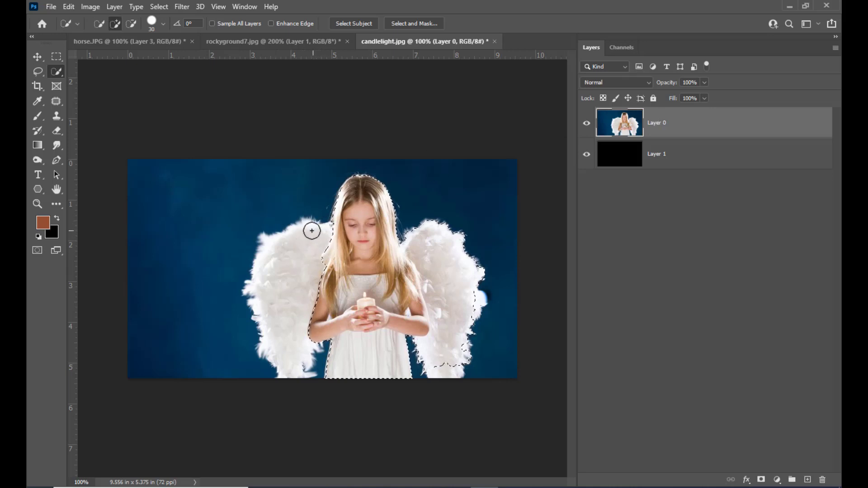
{"action": "mouse_move", "coordinate": [313, 232]}
{"action": "left_mouse_down"}
{"action": "mouse_move", "coordinate": [290, 242]}
{"action": "mouse_move", "coordinate": [341, 278]}
{"action": "mouse_move", "coordinate": [340, 293]}
{"action": "mouse_move", "coordinate": [314, 295]}
{"action": "mouse_move", "coordinate": [302, 334]}
{"action": "mouse_move", "coordinate": [343, 281]}
{"action": "mouse_move", "coordinate": [404, 287]}
{"action": "mouse_move", "coordinate": [438, 344]}
{"action": "left_mouse_up"}
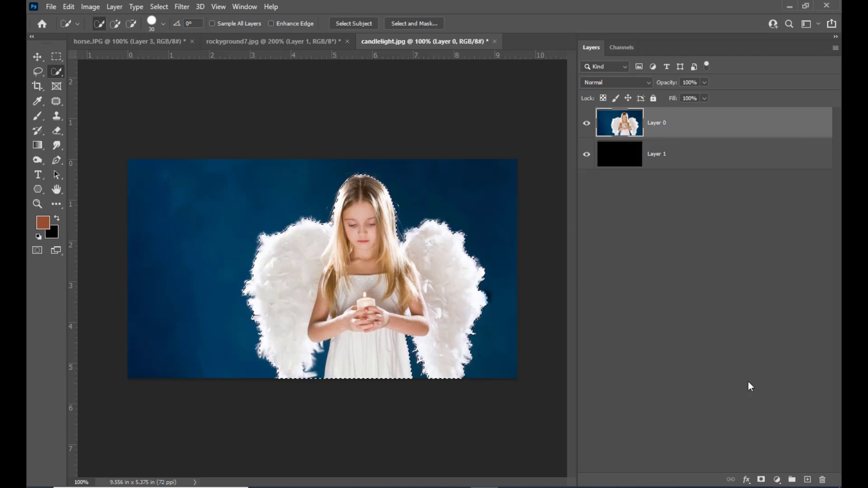
Remove the blue gap between the left wing and the dress from the selection with Quick Selection, keeping the wing's feathers selected
{"action": "left_click", "coordinate": [761, 480]}
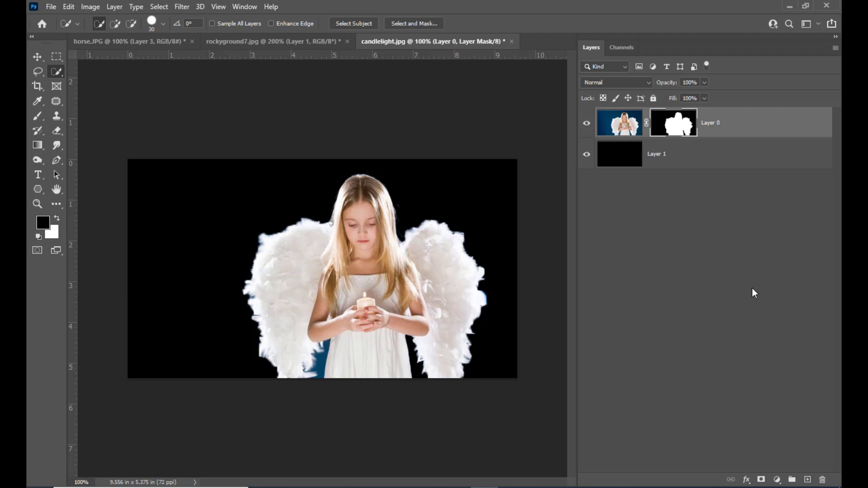
{"action": "key", "text": "ctrl+z"}
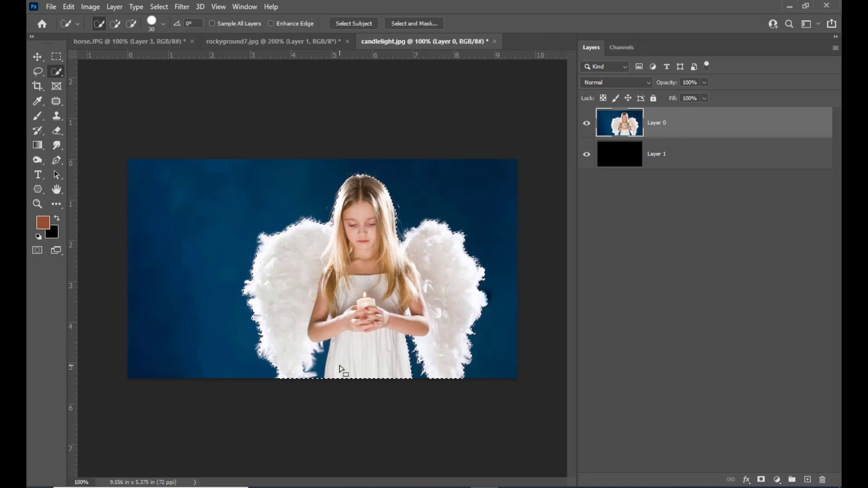
{"action": "key", "text": "ctrl+plus"}
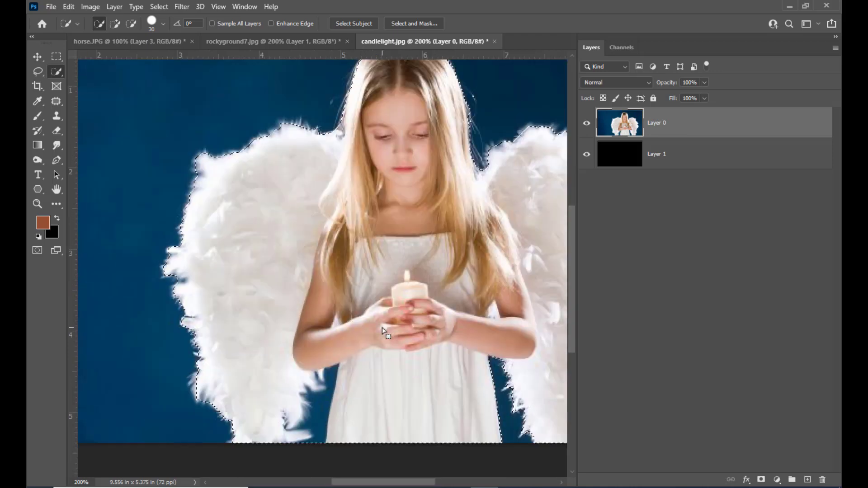
{"action": "scroll", "coordinate": [382, 332], "scroll_direction": "down", "scroll_amount": 2}
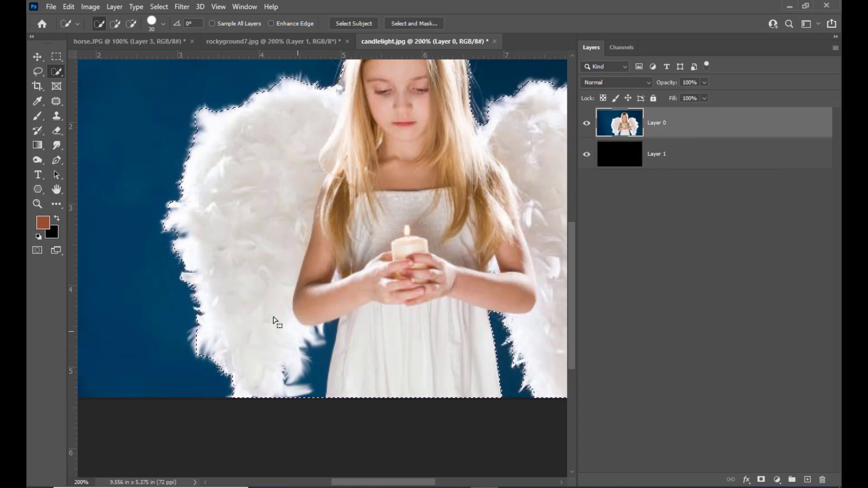
{"action": "right_click", "coordinate": [57, 72]}
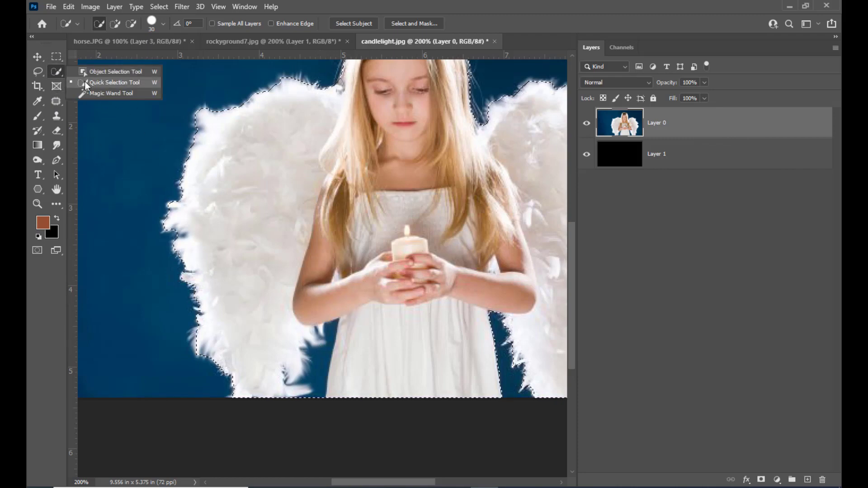
{"action": "left_click", "coordinate": [87, 86]}
{"action": "left_click_drag", "start_coordinate": [335, 335], "coordinate": [305, 374]}
{"action": "left_click_drag", "start_coordinate": [353, 326], "coordinate": [347, 367]}
{"action": "left_click_drag", "start_coordinate": [315, 311], "coordinate": [287, 359]}
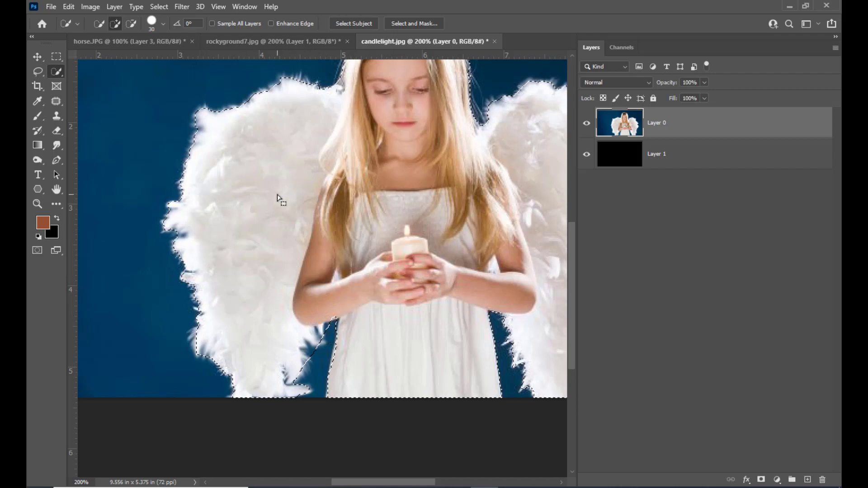
{"action": "scroll", "coordinate": [278, 199], "scroll_direction": "up", "scroll_amount": 3}
{"action": "key", "text": "ctrl+minus"}
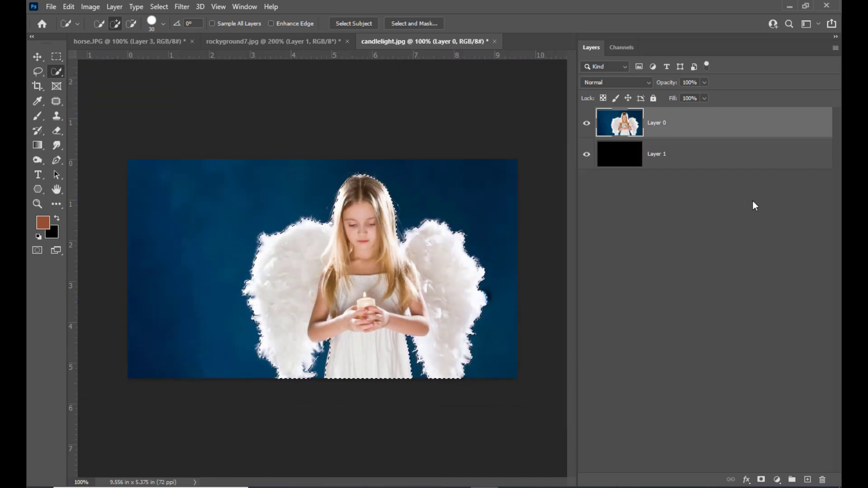
Add a layer mask to the girl's layer from the refined selection and inspect the cut-out's wing and hair edges
{"action": "left_click", "coordinate": [763, 479]}
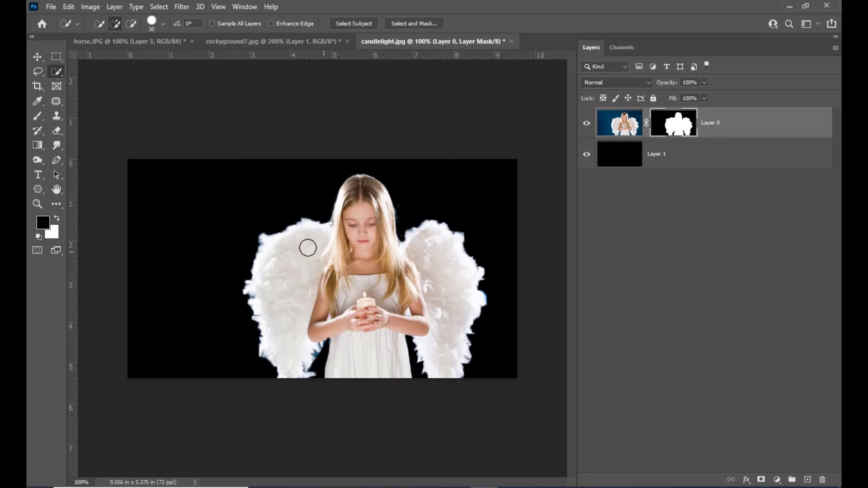
{"action": "key", "text": "ctrl+plus"}
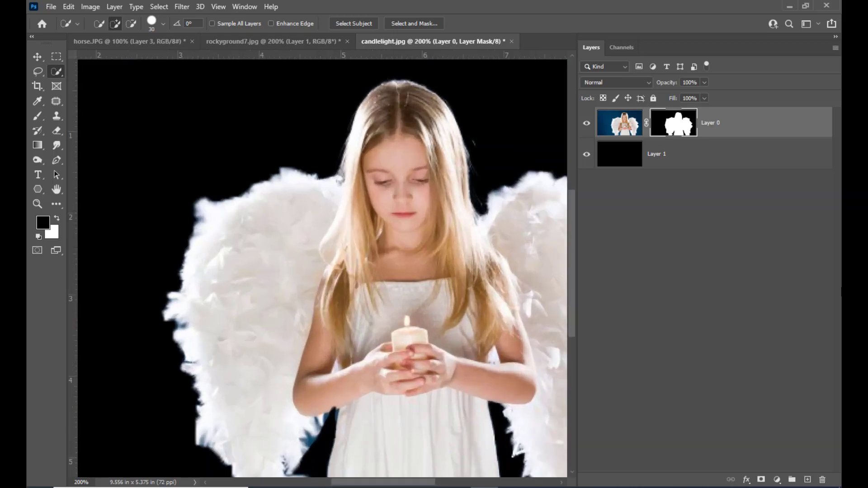
{"action": "scroll", "coordinate": [194, 374], "scroll_direction": "down", "scroll_amount": 3}
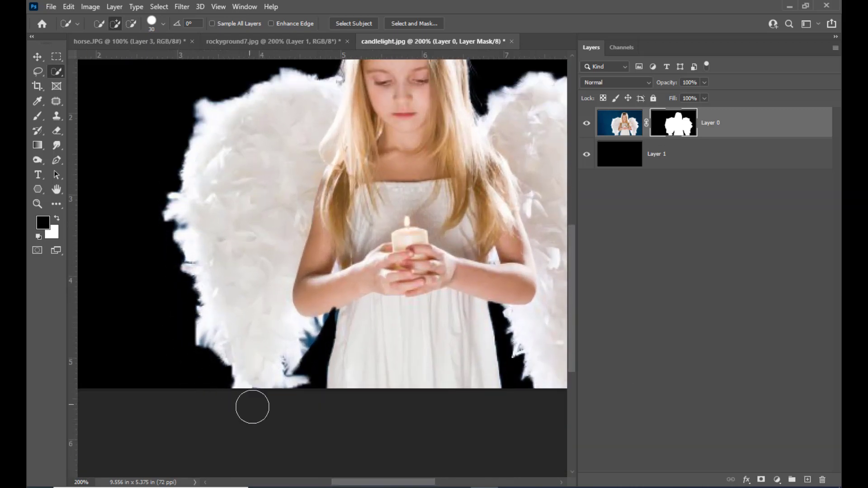
{"action": "scroll", "coordinate": [199, 215], "scroll_direction": "up", "scroll_amount": 1}
{"action": "scroll", "coordinate": [210, 221], "scroll_direction": "up", "scroll_amount": 2}
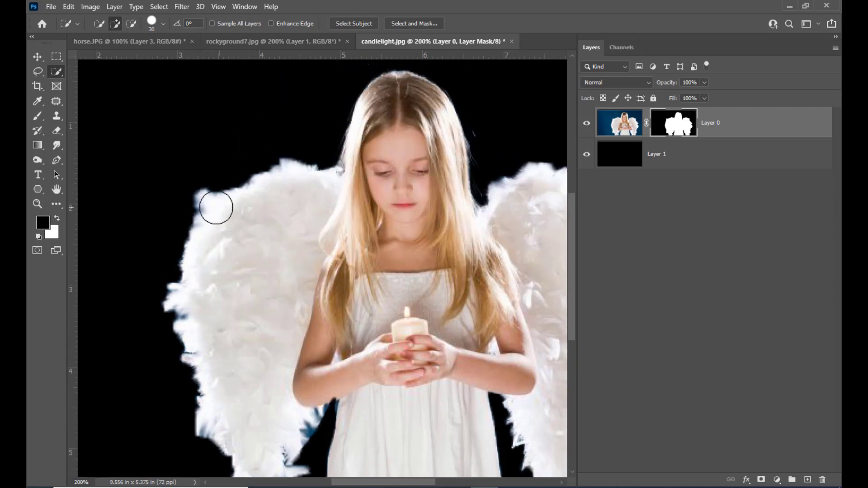
{"action": "scroll", "coordinate": [302, 183], "scroll_direction": "down", "scroll_amount": 3}
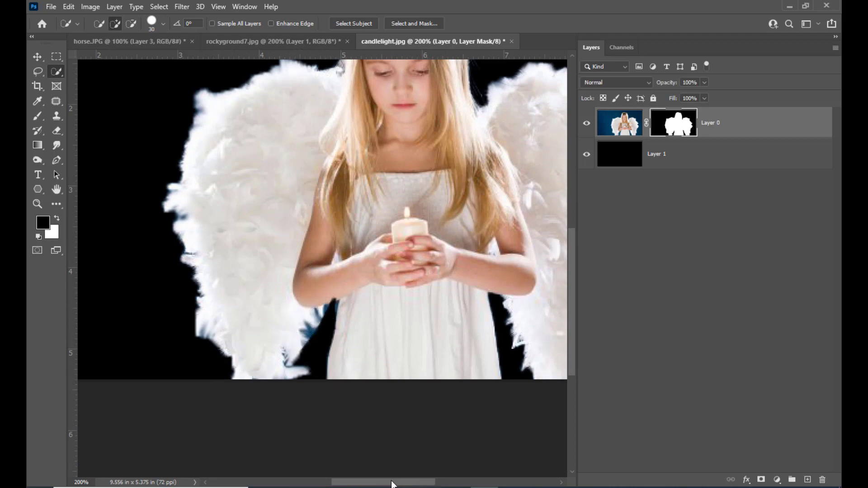
Smudge the girl's layer mask along the blue gap between the left wing and the dress to hide the blue fringe
{"action": "left_click_drag", "start_coordinate": [394, 484], "coordinate": [424, 487]}
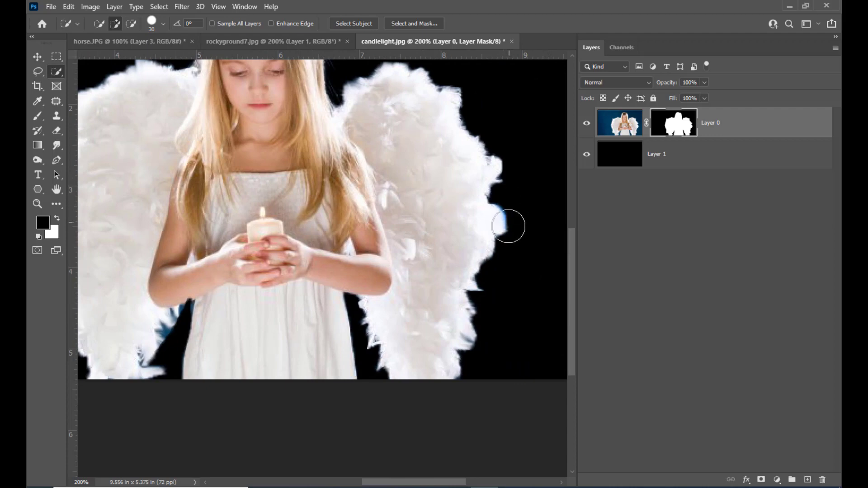
{"action": "left_click_drag", "start_coordinate": [390, 483], "coordinate": [354, 486]}
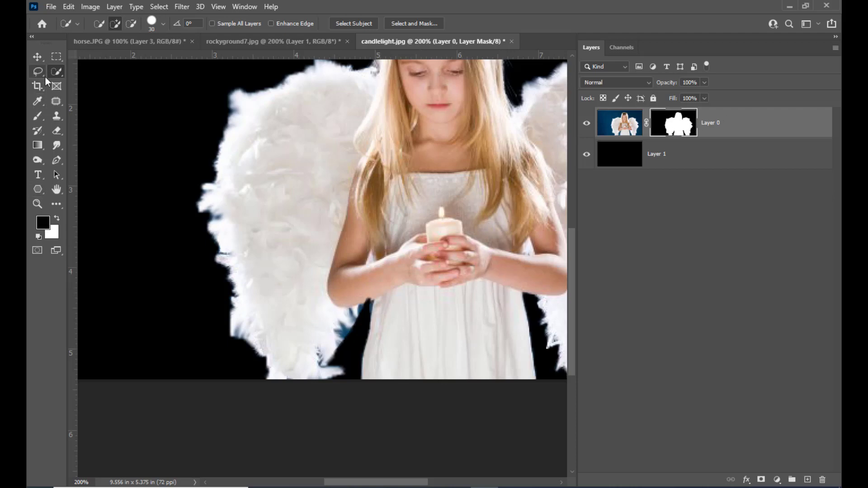
{"action": "left_click", "coordinate": [36, 162]}
{"action": "left_click", "coordinate": [61, 147]}
{"action": "left_click", "coordinate": [106, 167]}
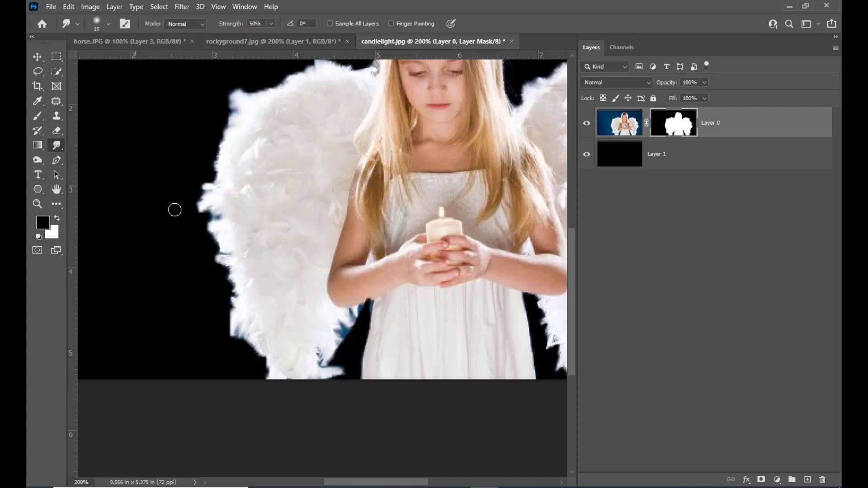
{"action": "key", "text": "bracketright"}
{"action": "key", "text": "bracketright"}
{"action": "key", "text": "bracketright"}
{"action": "key", "text": "bracketright"}
{"action": "mouse_move", "coordinate": [350, 336]}
{"action": "left_mouse_down"}
{"action": "mouse_move", "coordinate": [342, 329]}
{"action": "mouse_move", "coordinate": [353, 330]}
{"action": "mouse_move", "coordinate": [361, 308]}
{"action": "mouse_move", "coordinate": [369, 311]}
{"action": "mouse_move", "coordinate": [339, 339]}
{"action": "mouse_move", "coordinate": [352, 314]}
{"action": "mouse_move", "coordinate": [347, 322]}
{"action": "left_mouse_up"}
{"action": "key", "text": "bracketleft"}
{"action": "key", "text": "bracketleft"}
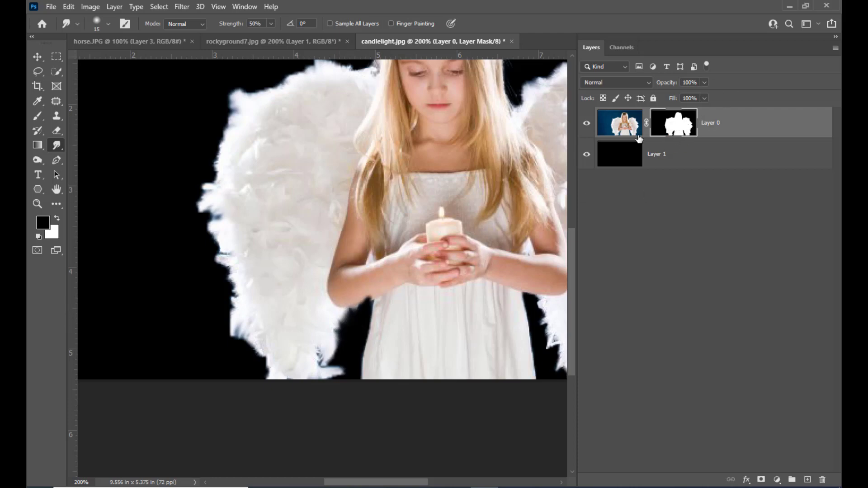
Smudge the mask along the left wing's outer, upper and lower inner edges with a 30 px brush to soften the feathers
{"action": "key", "text": "bracketright"}
{"action": "key", "text": "bracketright"}
{"action": "key", "text": "bracketright"}
{"action": "mouse_move", "coordinate": [234, 309]}
{"action": "left_mouse_down"}
{"action": "mouse_move", "coordinate": [226, 341]}
{"action": "mouse_move", "coordinate": [236, 344]}
{"action": "mouse_move", "coordinate": [219, 215]}
{"action": "mouse_move", "coordinate": [209, 182]}
{"action": "left_mouse_up"}
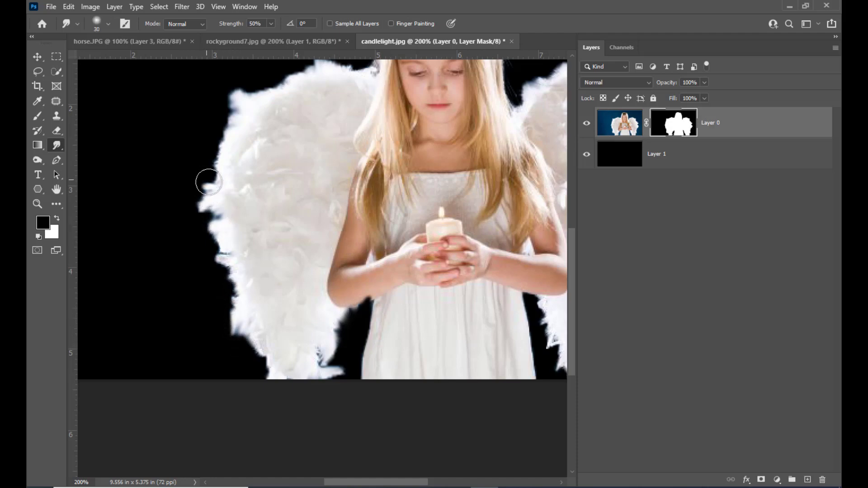
{"action": "mouse_move", "coordinate": [233, 90]}
{"action": "left_mouse_down"}
{"action": "mouse_move", "coordinate": [245, 104]}
{"action": "mouse_move", "coordinate": [232, 112]}
{"action": "mouse_move", "coordinate": [255, 97]}
{"action": "mouse_move", "coordinate": [251, 90]}
{"action": "mouse_move", "coordinate": [290, 76]}
{"action": "left_mouse_up"}
{"action": "scroll", "coordinate": [292, 79], "scroll_direction": "up", "scroll_amount": 2}
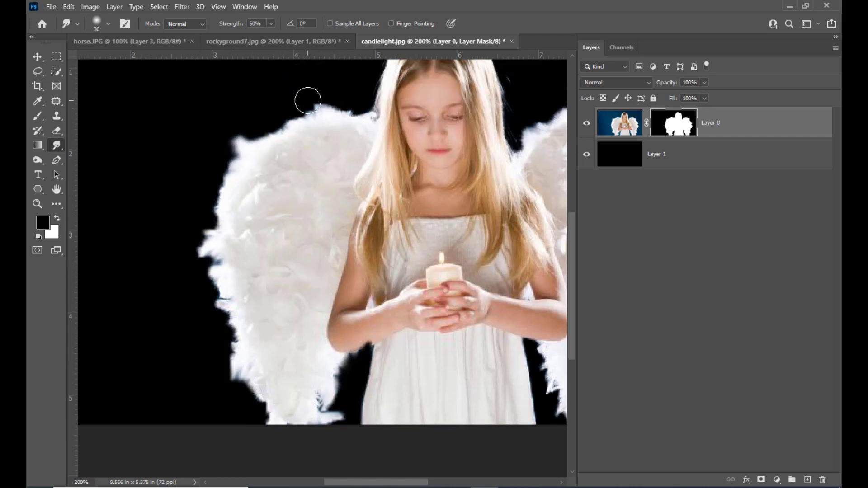
{"action": "scroll", "coordinate": [359, 101], "scroll_direction": "up", "scroll_amount": 2}
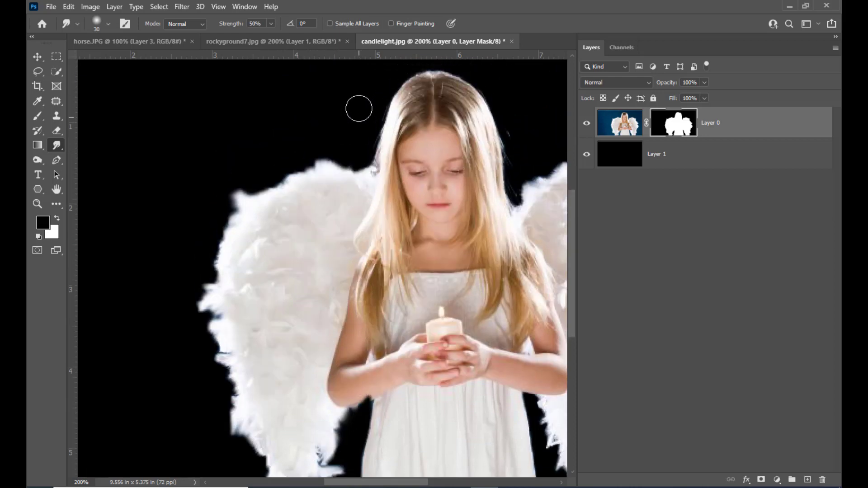
{"action": "mouse_move", "coordinate": [356, 455]}
{"action": "left_mouse_down"}
{"action": "mouse_move", "coordinate": [330, 445]}
{"action": "mouse_move", "coordinate": [328, 431]}
{"action": "left_mouse_up"}
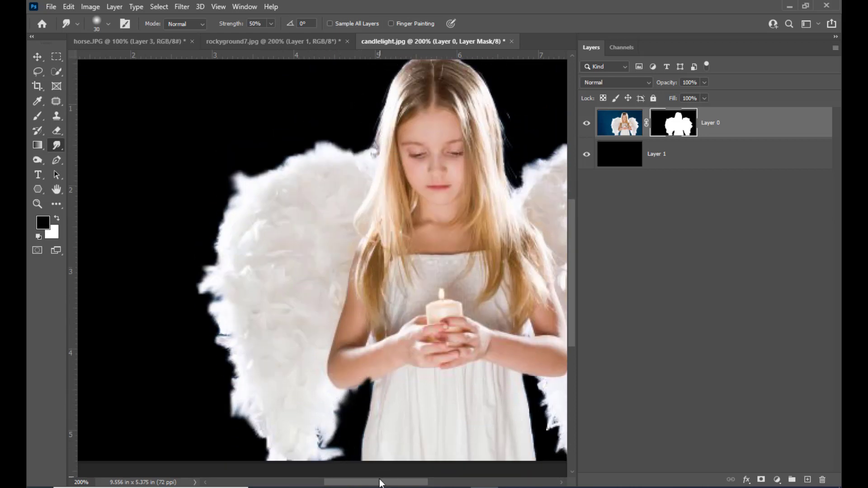
Smudge the mask along the right wing's outer edge, including the blue-tinged bulge, with a 35 px brush
{"action": "left_click_drag", "start_coordinate": [382, 483], "coordinate": [434, 484]}
{"action": "scroll", "coordinate": [500, 337], "scroll_direction": "up", "scroll_amount": 2}
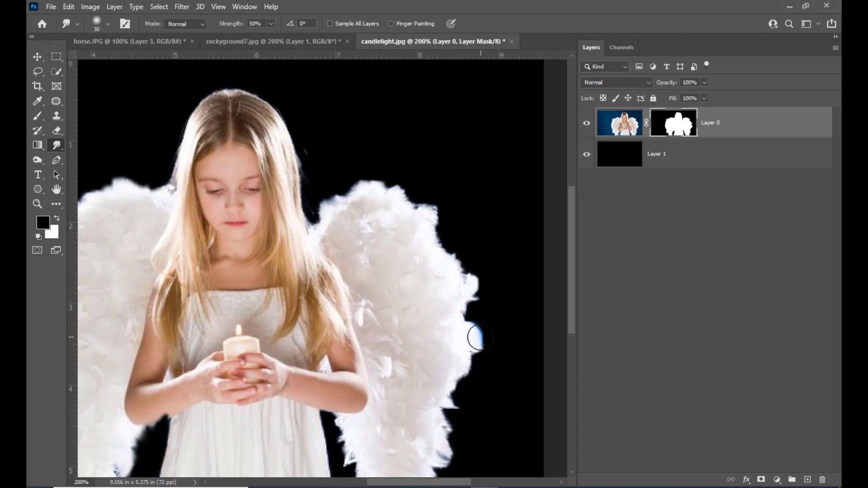
{"action": "key", "text": "bracketright"}
{"action": "left_click_drag", "start_coordinate": [483, 327], "coordinate": [475, 346]}
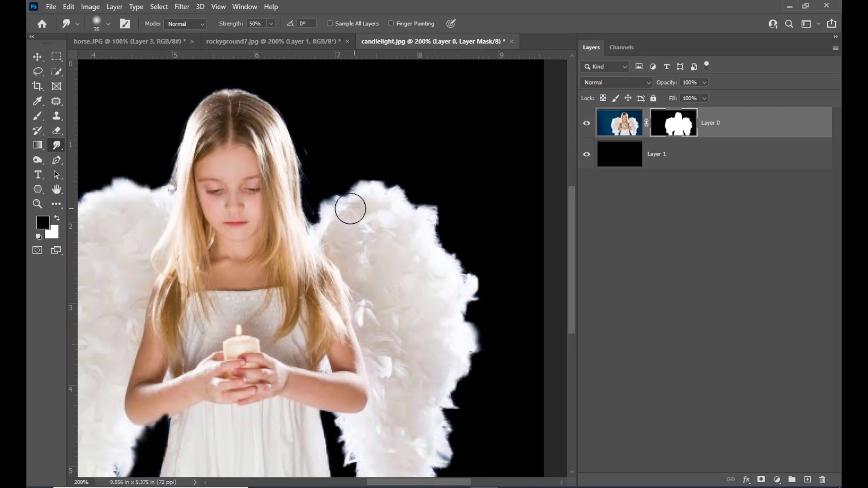
{"action": "left_click_drag", "start_coordinate": [335, 208], "coordinate": [332, 200]}
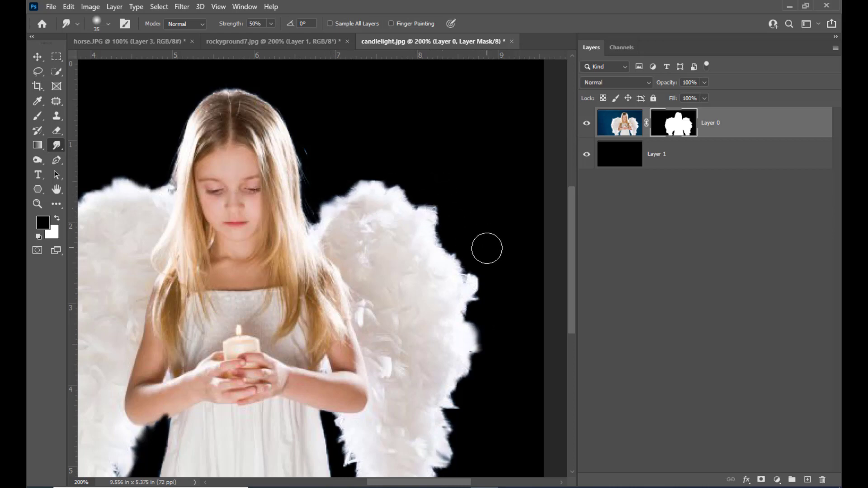
{"action": "scroll", "coordinate": [488, 248], "scroll_direction": "down", "scroll_amount": 5}
{"action": "left_click_drag", "start_coordinate": [442, 336], "coordinate": [452, 341]}
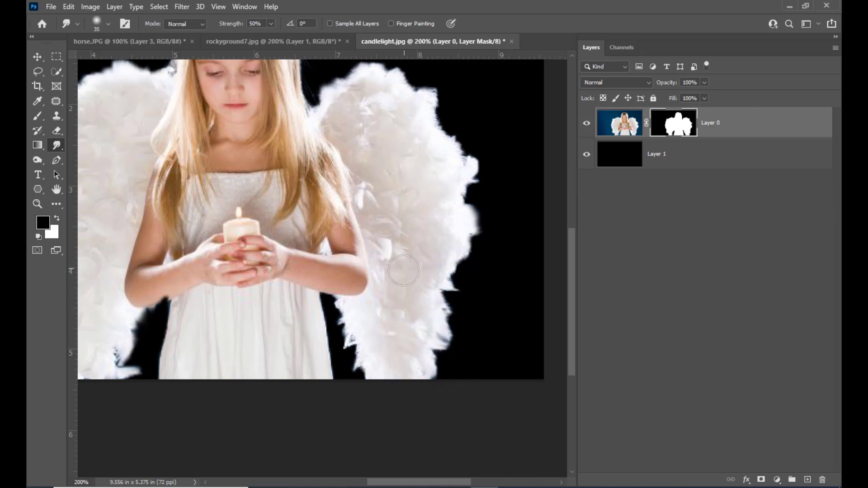
{"action": "scroll", "coordinate": [446, 281], "scroll_direction": "up", "scroll_amount": 3}
{"action": "left_click_drag", "start_coordinate": [443, 165], "coordinate": [413, 155]}
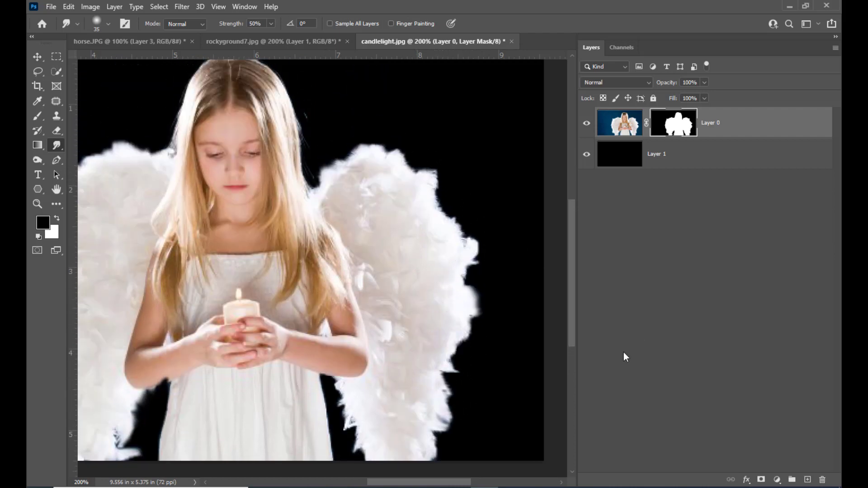
Smudge the remaining rough spots in the mask along the left wing's outer and inner feather edges, keeping the 35 px brush
{"action": "left_click_drag", "start_coordinate": [133, 405], "coordinate": [132, 407]}
{"action": "left_click_drag", "start_coordinate": [414, 483], "coordinate": [369, 483]}
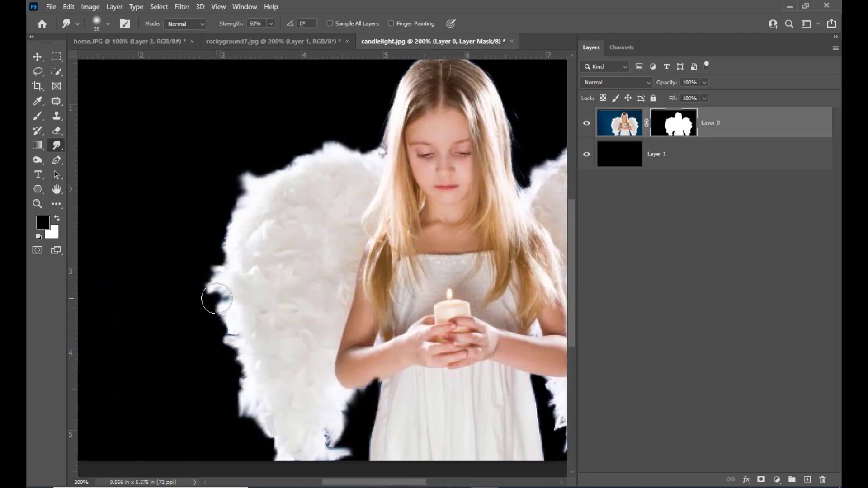
{"action": "left_click_drag", "start_coordinate": [221, 298], "coordinate": [217, 295]}
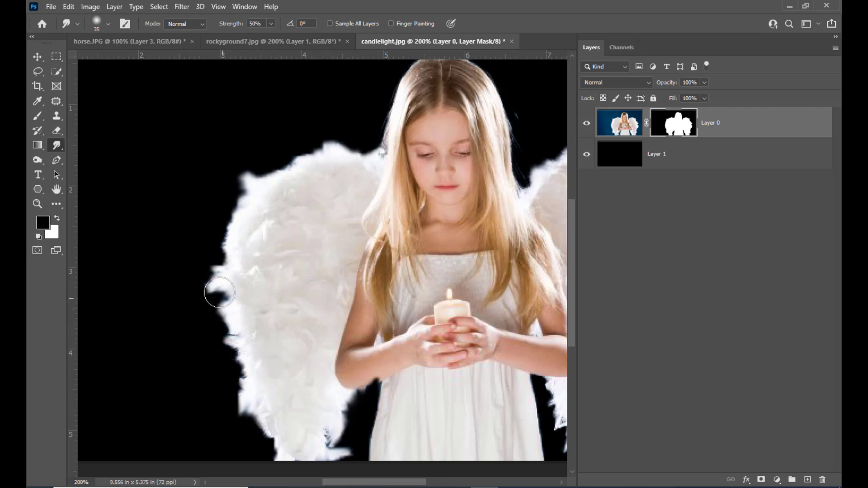
{"action": "left_click_drag", "start_coordinate": [224, 244], "coordinate": [217, 236]}
{"action": "left_click_drag", "start_coordinate": [350, 404], "coordinate": [355, 406]}
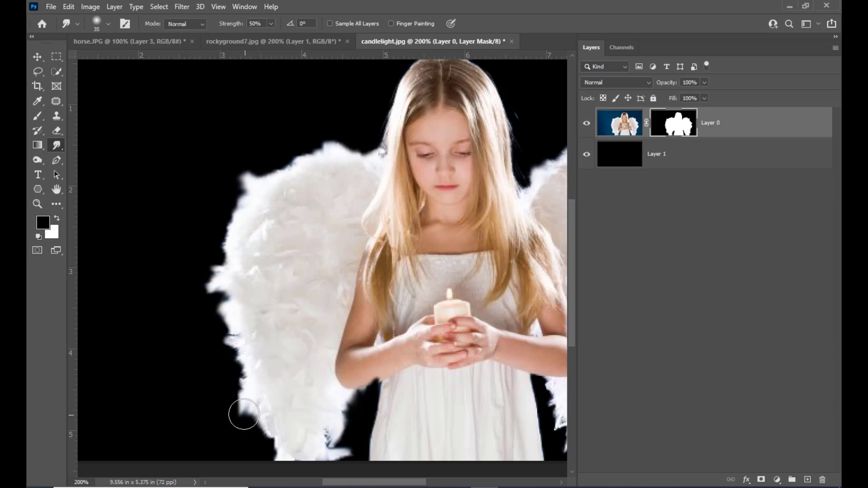
{"action": "left_click_drag", "start_coordinate": [231, 349], "coordinate": [227, 344]}
{"action": "scroll", "coordinate": [297, 277], "scroll_direction": "up", "scroll_amount": 3}
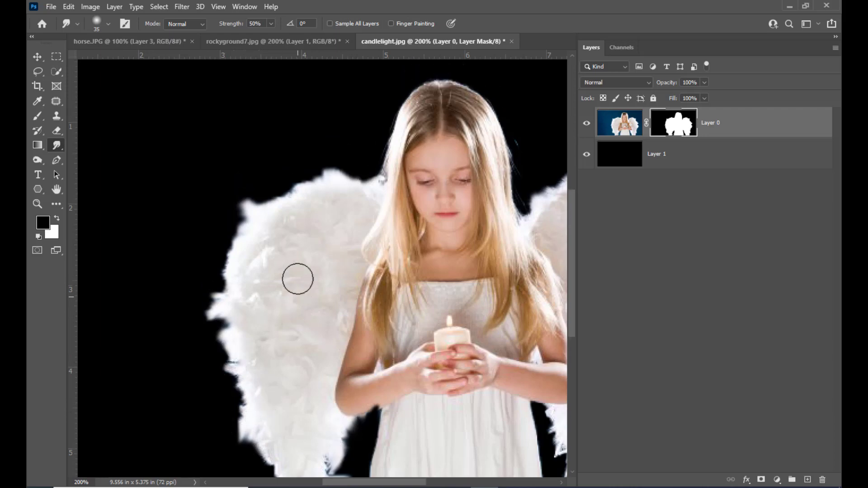
{"action": "scroll", "coordinate": [297, 277], "scroll_direction": "down", "scroll_amount": 2}
{"action": "left_click_drag", "start_coordinate": [379, 482], "coordinate": [424, 485]}
{"action": "mouse_move", "coordinate": [573, 270]}
{"action": "left_mouse_down"}
{"action": "mouse_move", "coordinate": [574, 300]}
{"action": "mouse_move", "coordinate": [575, 282]}
{"action": "left_mouse_up"}
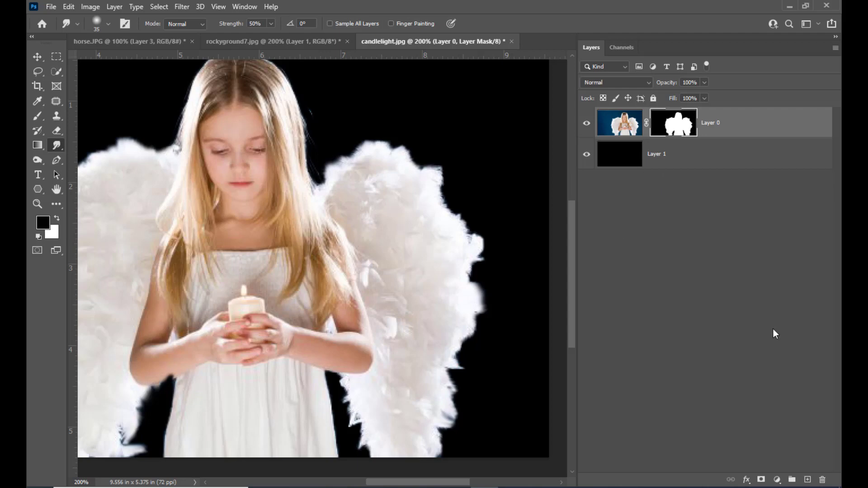
Open the castlebridge3 image from the mattepaintingfiles folder
{"action": "key", "text": "ctrl+o"}
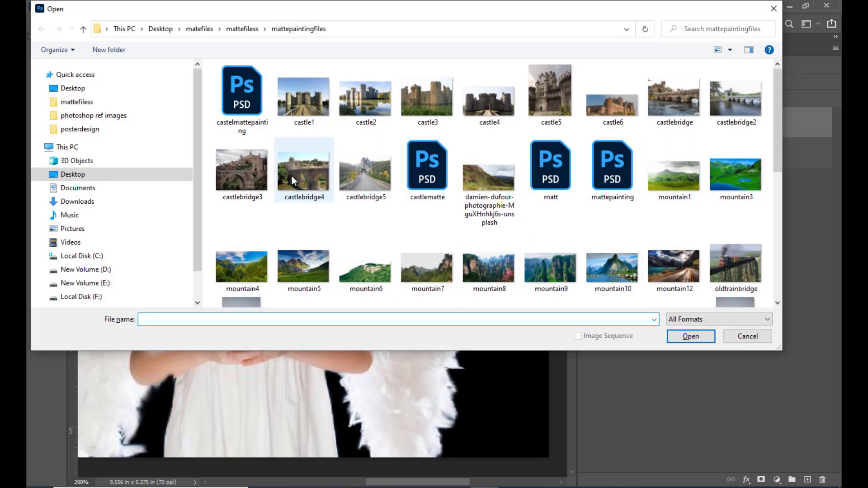
{"action": "left_click", "coordinate": [305, 99]}
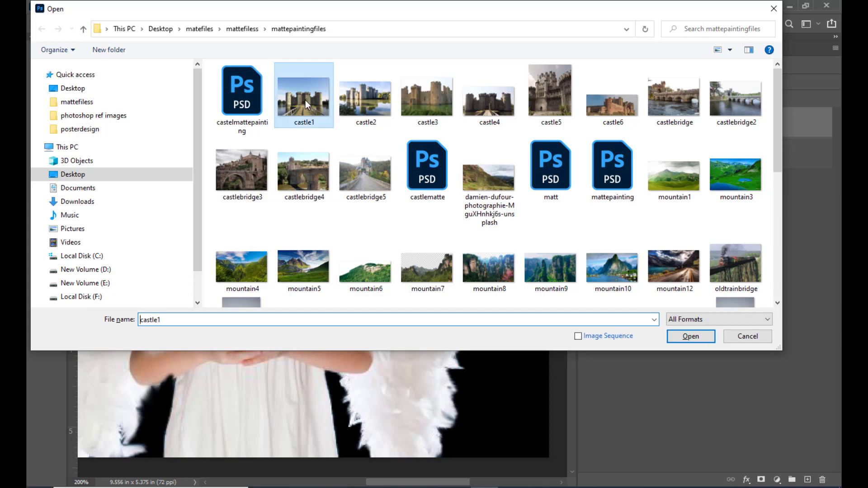
{"action": "left_click", "coordinate": [553, 91]}
{"action": "left_click", "coordinate": [250, 178]}
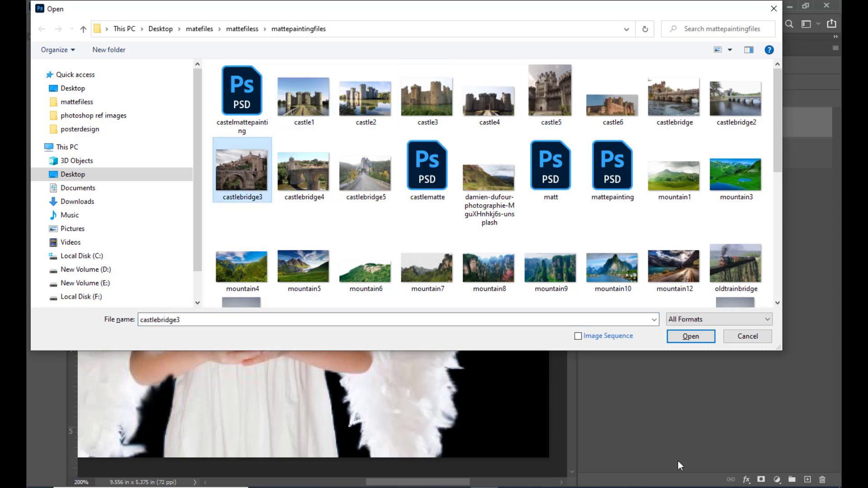
{"action": "left_click", "coordinate": [688, 339]}
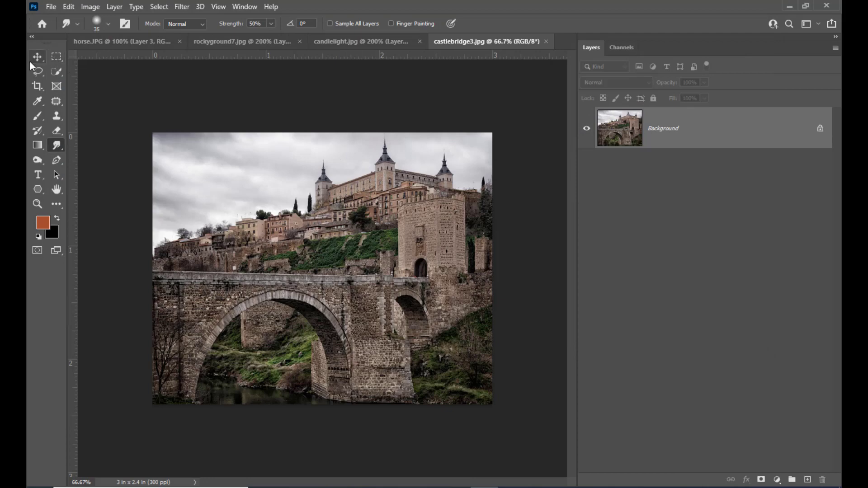
Copy the castle bridge image into candlelight.jpg as a new layer with the Move tool and position it over the canvas
{"action": "left_click", "coordinate": [335, 42]}
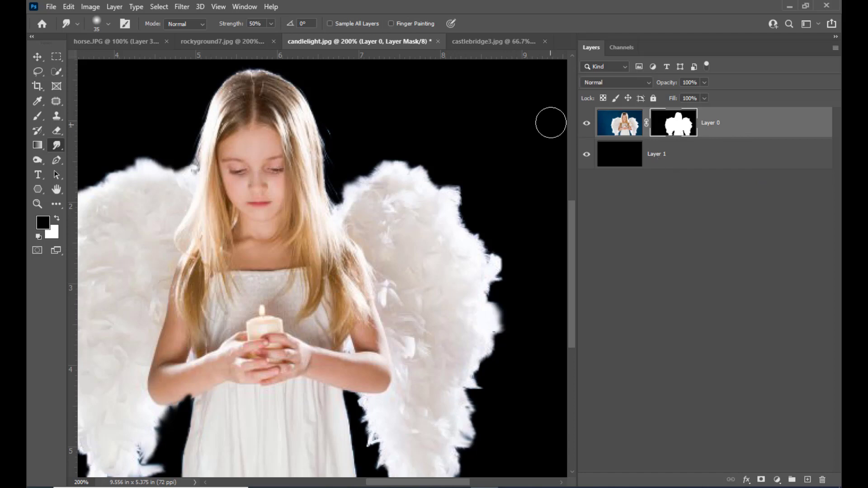
{"action": "left_click", "coordinate": [494, 42]}
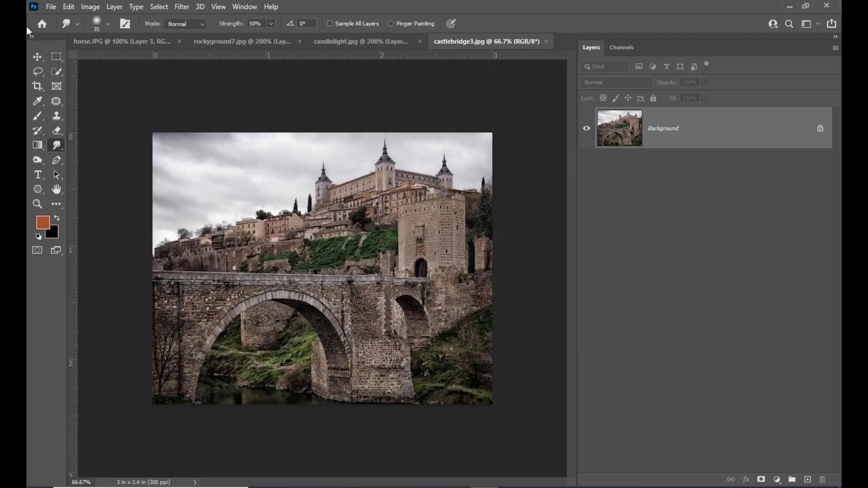
{"action": "left_click", "coordinate": [37, 57]}
{"action": "left_click_drag", "start_coordinate": [413, 189], "coordinate": [323, 235]}
{"action": "key", "text": "ctrl+minus"}
{"action": "key", "text": "ctrl+minus"}
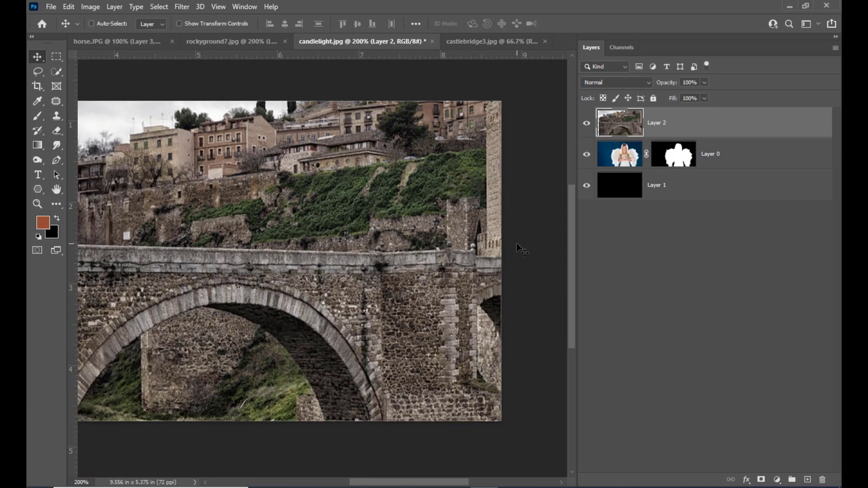
{"action": "left_click_drag", "start_coordinate": [395, 222], "coordinate": [385, 222]}
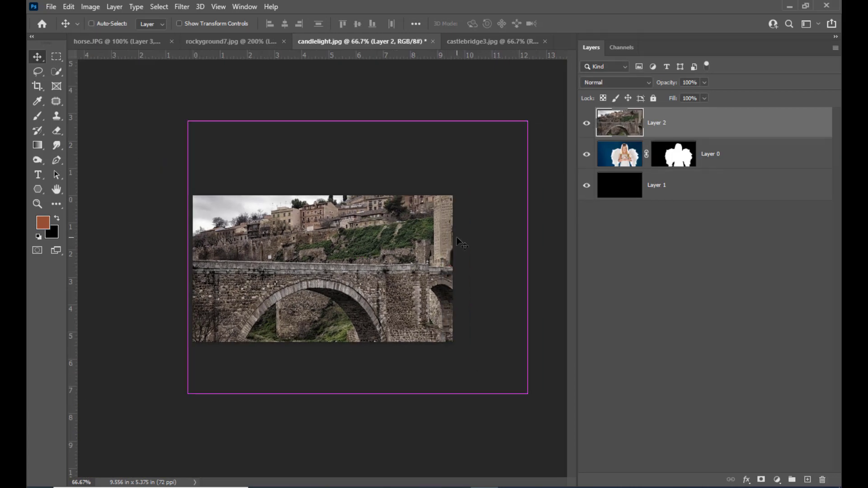
Scale the castle layer to about 83% so it covers the canvas, and place it below the girl's layer
{"action": "key", "text": "ctrl+t"}
{"action": "left_click_drag", "start_coordinate": [527, 120], "coordinate": [467, 169]}
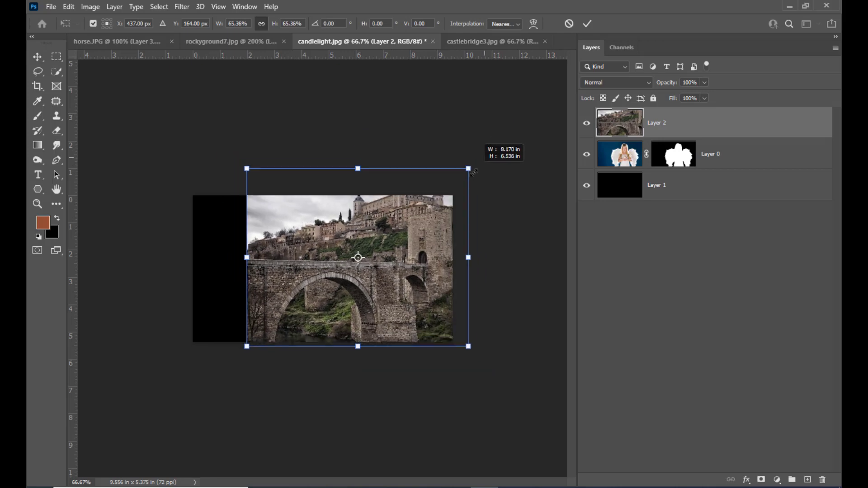
{"action": "left_click_drag", "start_coordinate": [429, 218], "coordinate": [397, 235]}
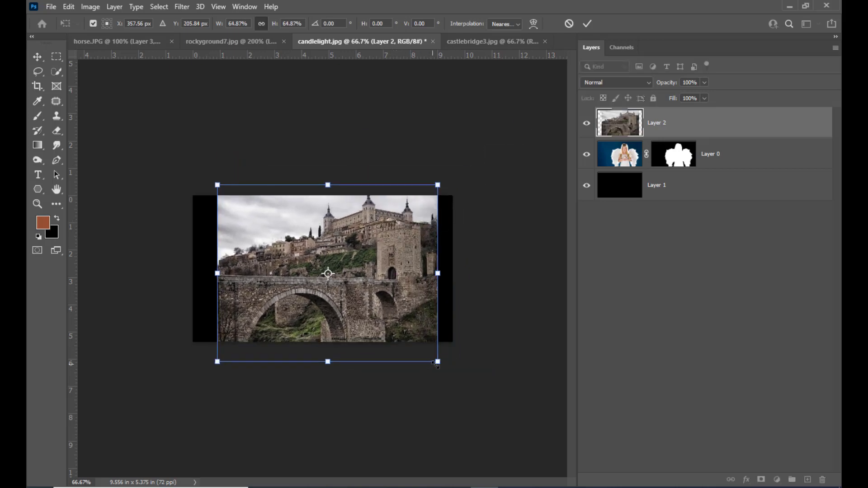
{"action": "left_click_drag", "start_coordinate": [437, 364], "coordinate": [468, 386]}
{"action": "left_click_drag", "start_coordinate": [418, 207], "coordinate": [425, 226]}
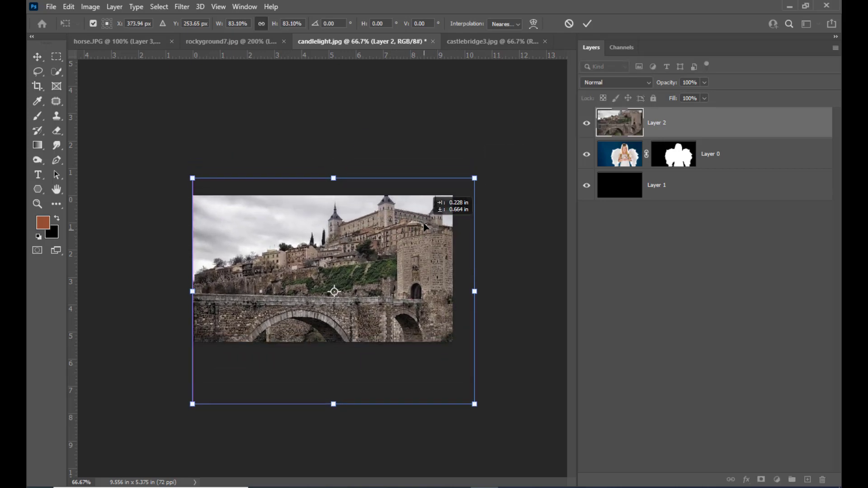
{"action": "left_click", "coordinate": [724, 131]}
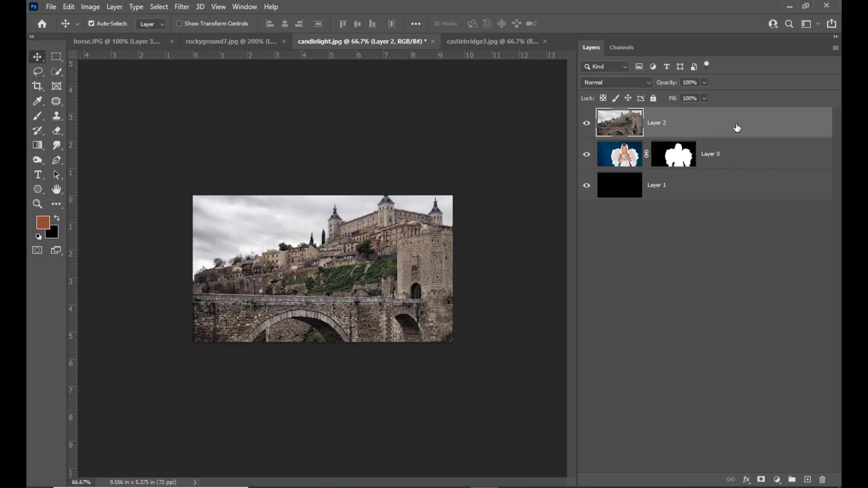
{"action": "left_click_drag", "start_coordinate": [737, 128], "coordinate": [738, 169]}
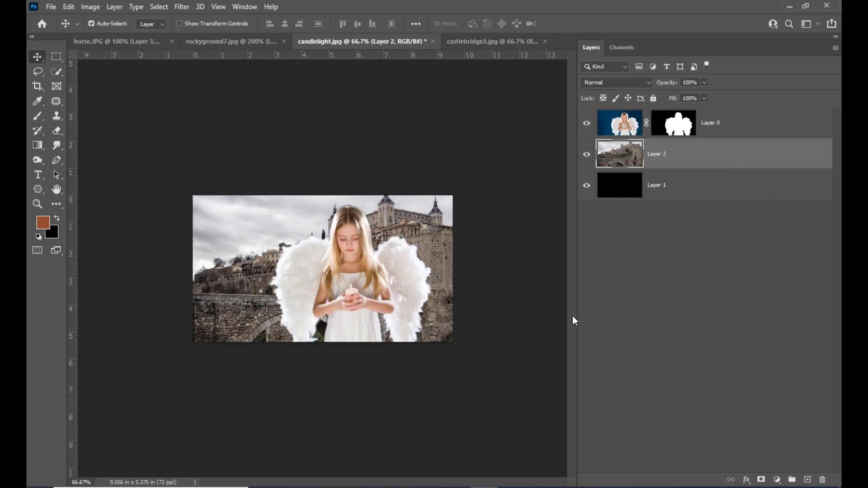
On the girl's layer mask, lasso the fringe along the top of the left wing, the left side of the hair and the crown
{"action": "key", "text": "ctrl+plus"}
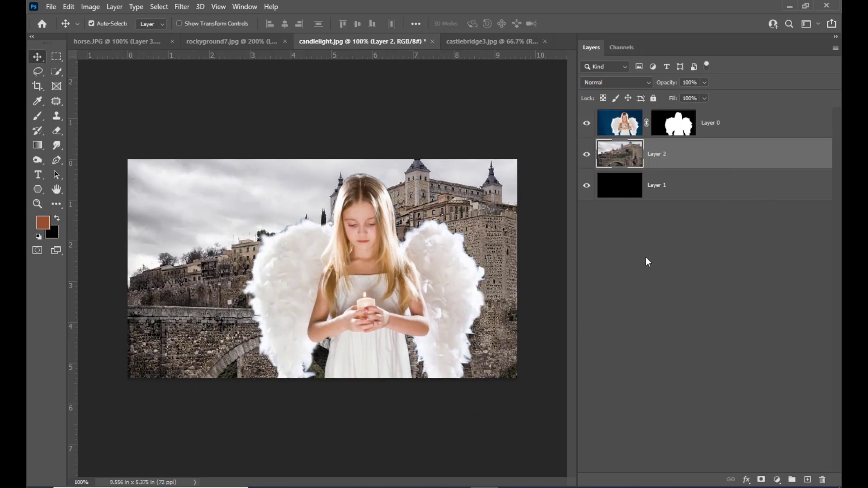
{"action": "key", "text": "ctrl+plus"}
{"action": "key", "text": "ctrl+minus"}
{"action": "key", "text": "ctrl+plus"}
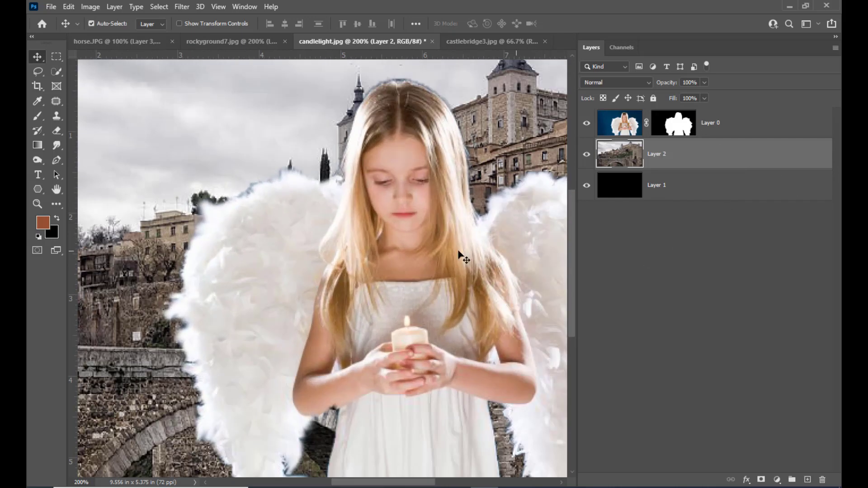
{"action": "scroll", "coordinate": [437, 119], "scroll_direction": "up", "scroll_amount": 3}
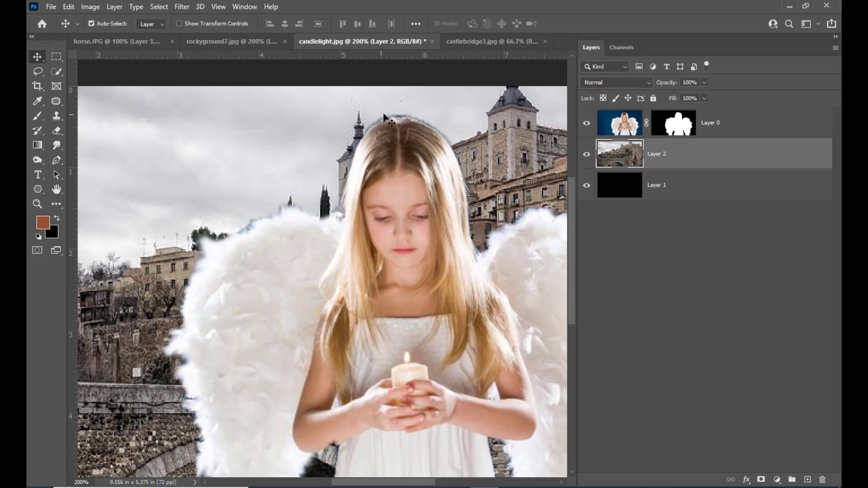
{"action": "left_click", "coordinate": [674, 127]}
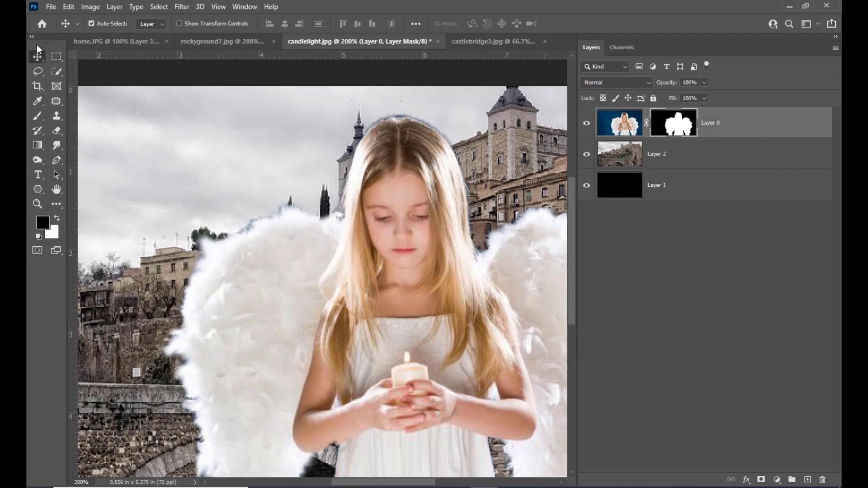
{"action": "left_click", "coordinate": [38, 72]}
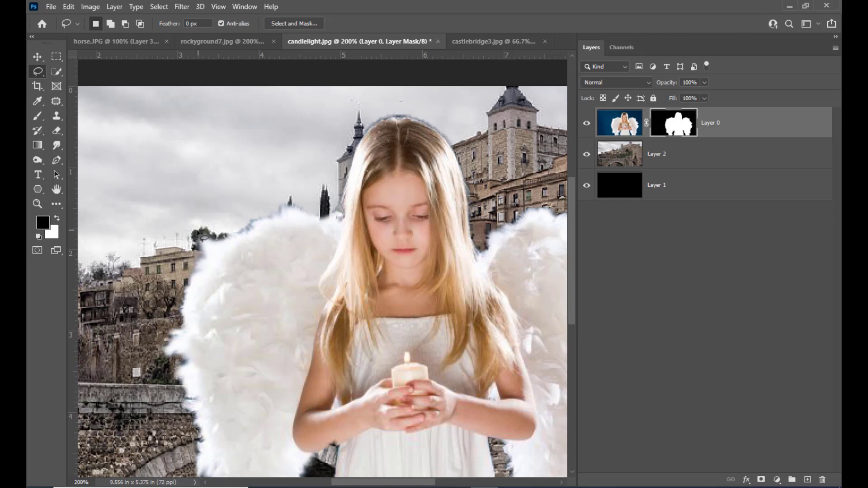
{"action": "mouse_move", "coordinate": [225, 229]}
{"action": "left_mouse_down"}
{"action": "mouse_move", "coordinate": [284, 196]}
{"action": "mouse_move", "coordinate": [329, 200]}
{"action": "mouse_move", "coordinate": [343, 141]}
{"action": "mouse_move", "coordinate": [362, 107]}
{"action": "mouse_move", "coordinate": [424, 97]}
{"action": "mouse_move", "coordinate": [460, 131]}
{"action": "left_mouse_up"}
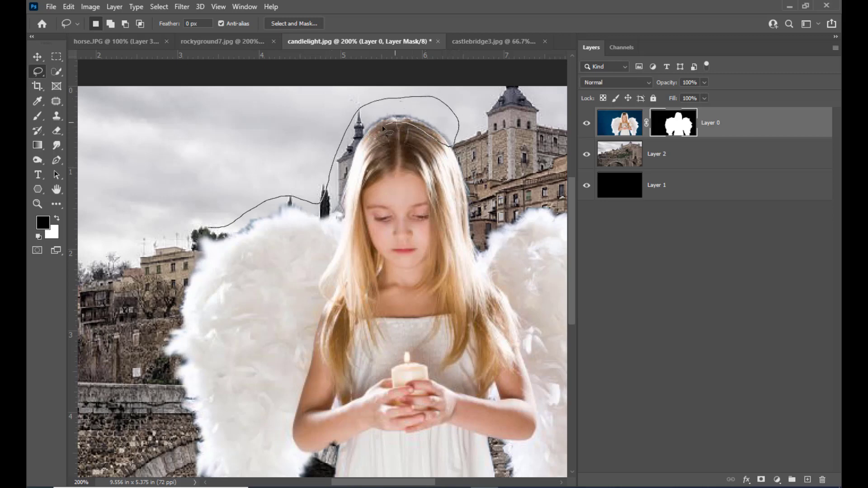
{"action": "mouse_move", "coordinate": [353, 178]}
{"action": "left_mouse_down"}
{"action": "mouse_move", "coordinate": [343, 217]}
{"action": "mouse_move", "coordinate": [322, 234]}
{"action": "mouse_move", "coordinate": [289, 220]}
{"action": "mouse_move", "coordinate": [209, 228]}
{"action": "left_mouse_up"}
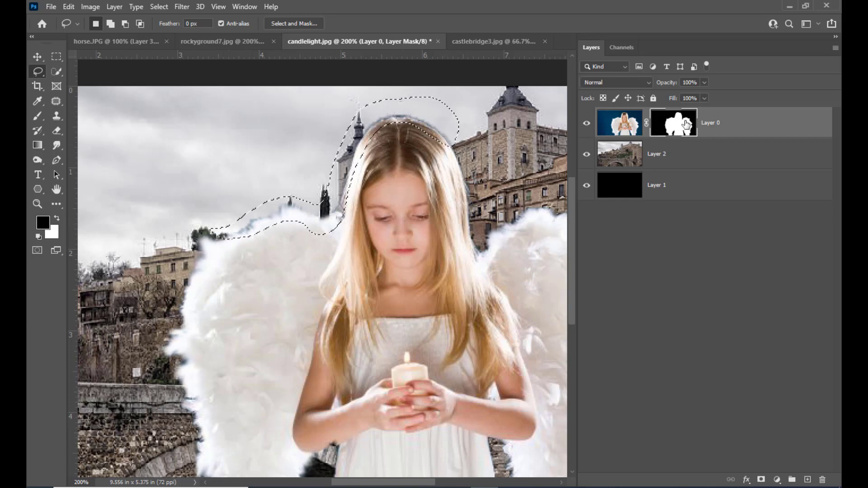
Shrink the selected mask edge with the Minimum filter at a 1.7 pixel radius, preserving roundness, and deselect
{"action": "left_click", "coordinate": [182, 6]}
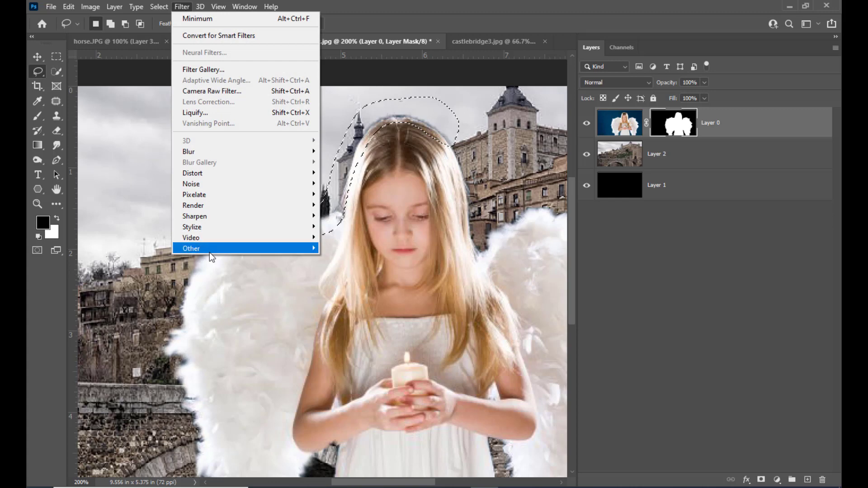
{"action": "mouse_move", "coordinate": [210, 249]}
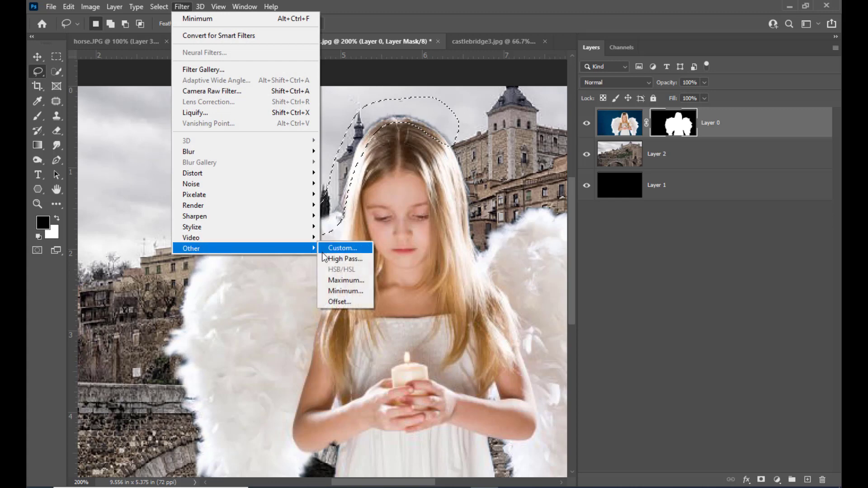
{"action": "left_click", "coordinate": [346, 291]}
{"action": "left_click_drag", "start_coordinate": [473, 233], "coordinate": [433, 242]}
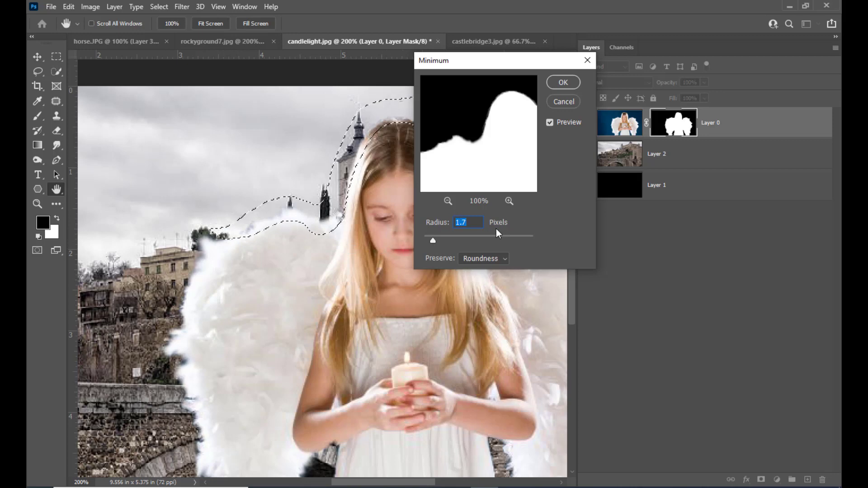
{"action": "left_click_drag", "start_coordinate": [517, 64], "coordinate": [597, 63]}
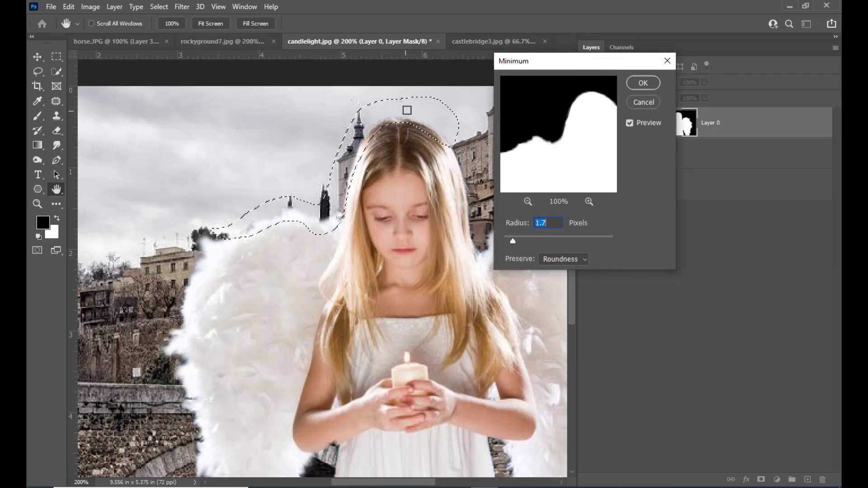
{"action": "left_click", "coordinate": [643, 83]}
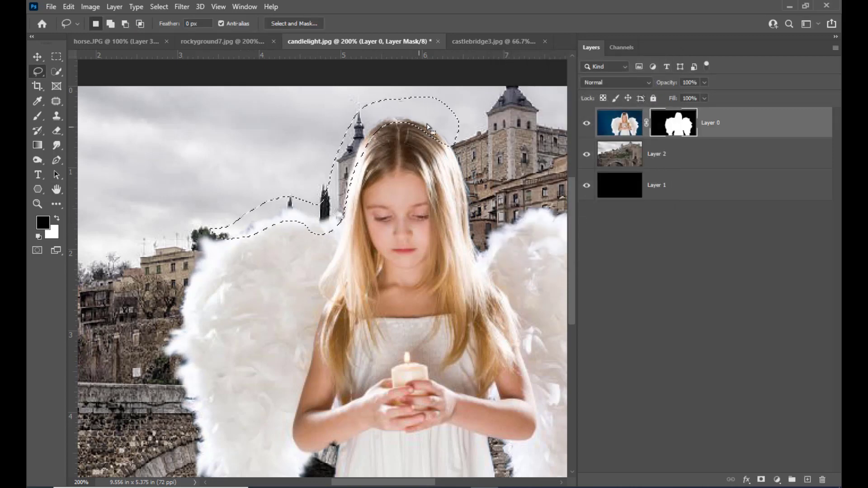
{"action": "key", "text": "ctrl+d"}
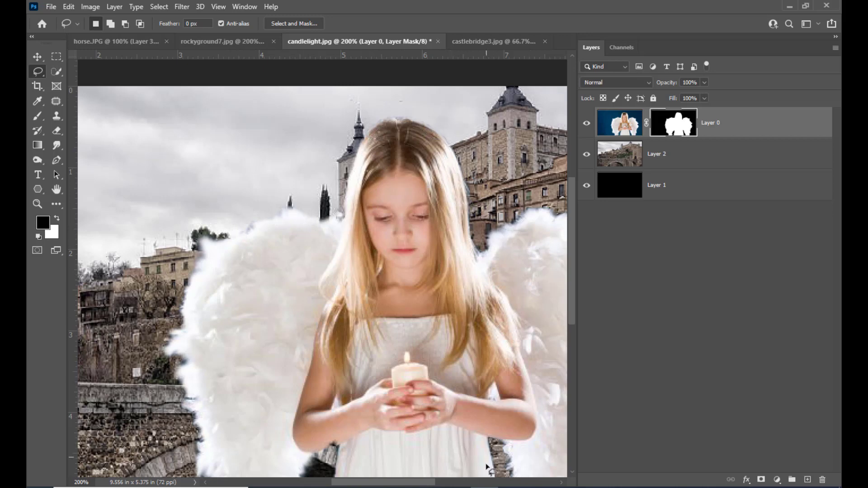
Lasso the mask edge along the right side of the hair and upper right wing, apply Minimum at 1.7 pixels, and deselect
{"action": "left_click_drag", "start_coordinate": [410, 480], "coordinate": [452, 481]}
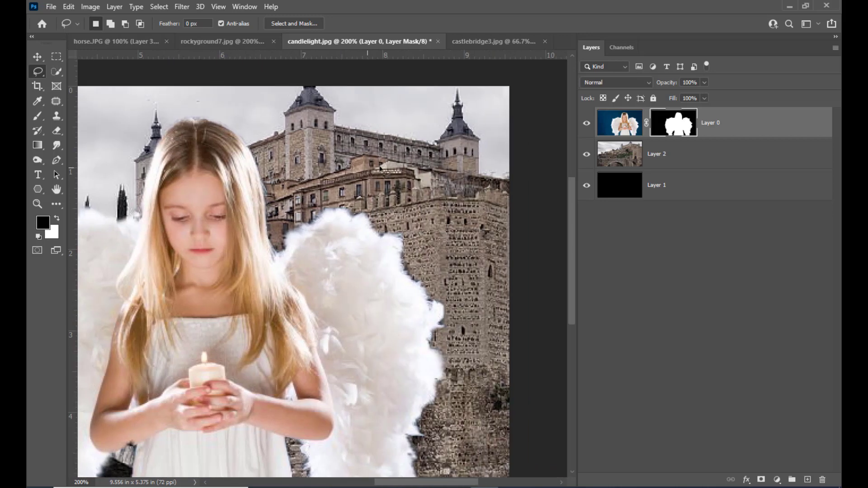
{"action": "scroll", "coordinate": [344, 213], "scroll_direction": "down", "scroll_amount": 2}
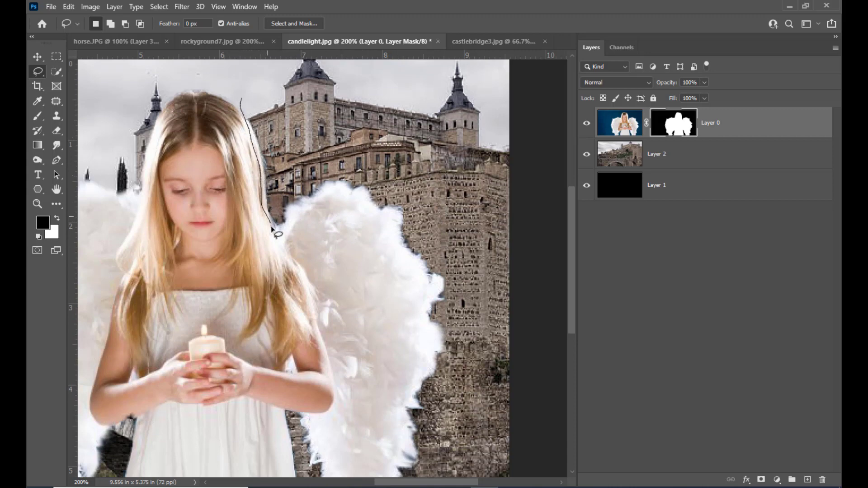
{"action": "mouse_move", "coordinate": [341, 191]}
{"action": "left_mouse_down"}
{"action": "mouse_move", "coordinate": [390, 225]}
{"action": "mouse_move", "coordinate": [403, 260]}
{"action": "mouse_move", "coordinate": [426, 282]}
{"action": "mouse_move", "coordinate": [425, 323]}
{"action": "mouse_move", "coordinate": [440, 339]}
{"action": "mouse_move", "coordinate": [414, 394]}
{"action": "mouse_move", "coordinate": [421, 408]}
{"action": "mouse_move", "coordinate": [450, 410]}
{"action": "mouse_move", "coordinate": [480, 265]}
{"action": "mouse_move", "coordinate": [487, 282]}
{"action": "mouse_move", "coordinate": [430, 175]}
{"action": "mouse_move", "coordinate": [374, 143]}
{"action": "mouse_move", "coordinate": [326, 148]}
{"action": "mouse_move", "coordinate": [302, 162]}
{"action": "mouse_move", "coordinate": [277, 149]}
{"action": "mouse_move", "coordinate": [244, 100]}
{"action": "left_mouse_up"}
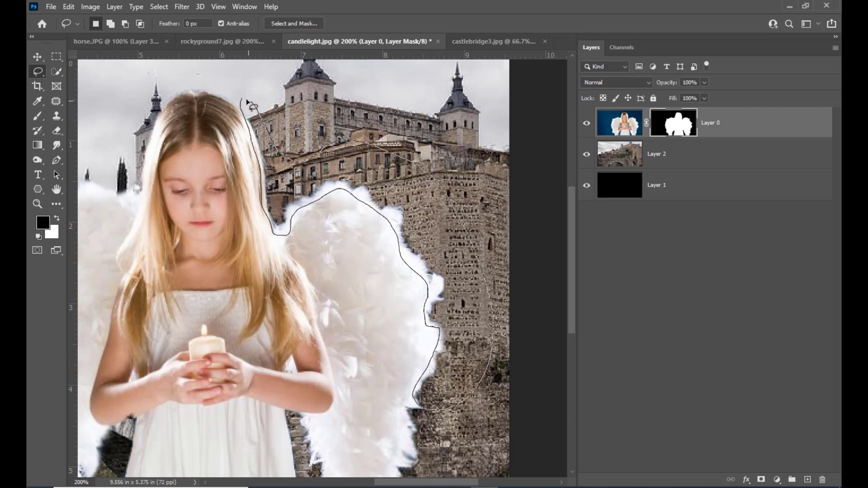
{"action": "left_click", "coordinate": [182, 7]}
{"action": "mouse_move", "coordinate": [229, 252]}
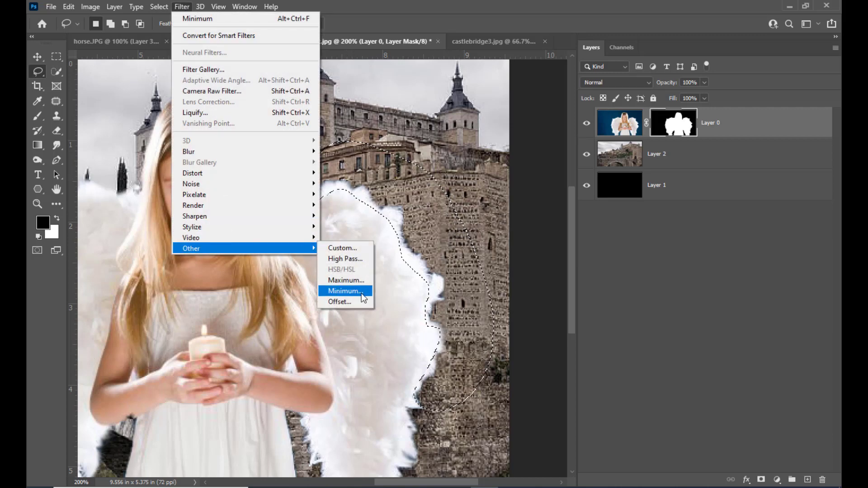
{"action": "left_click", "coordinate": [359, 292]}
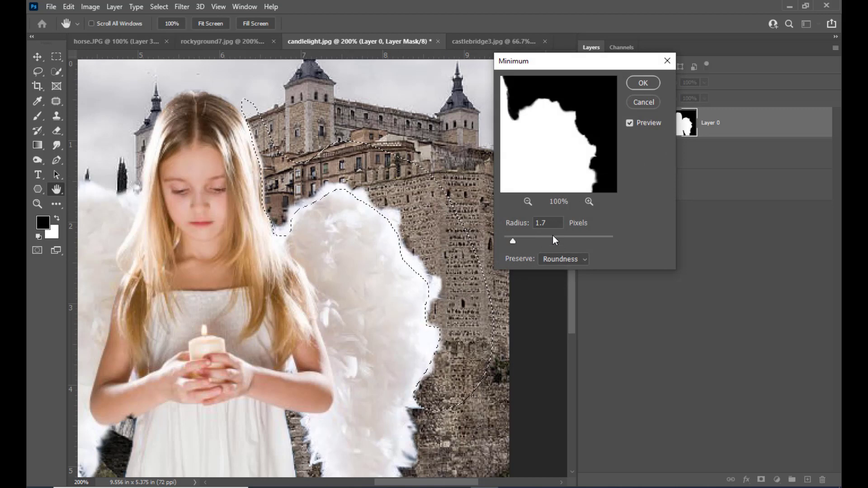
{"action": "left_click", "coordinate": [643, 83]}
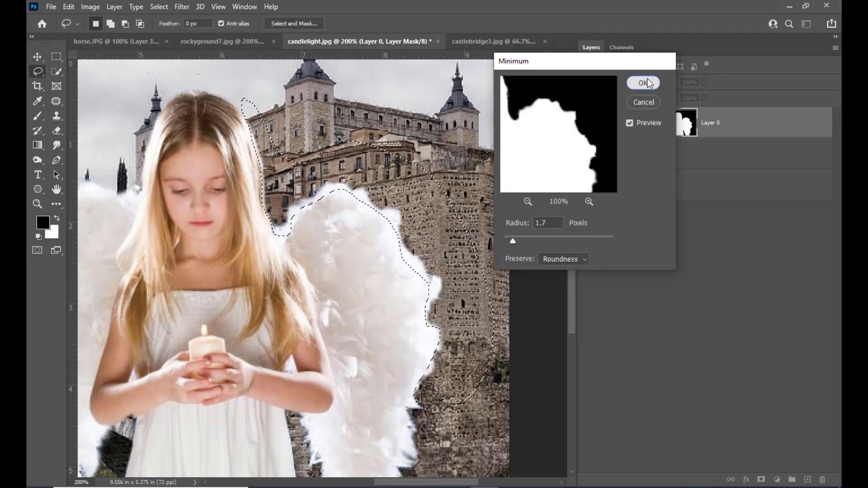
{"action": "key", "text": "ctrl+d"}
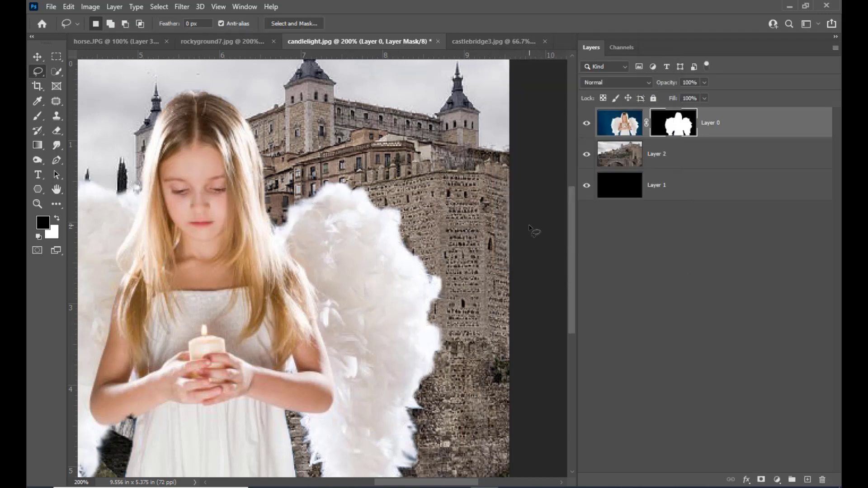
Lasso the lower outer edge of the right wing, apply Minimum to the mask at a 0.8 pixel radius, and deselect
{"action": "scroll", "coordinate": [529, 227], "scroll_direction": "down", "scroll_amount": 2}
{"action": "scroll", "coordinate": [406, 338], "scroll_direction": "down", "scroll_amount": 2}
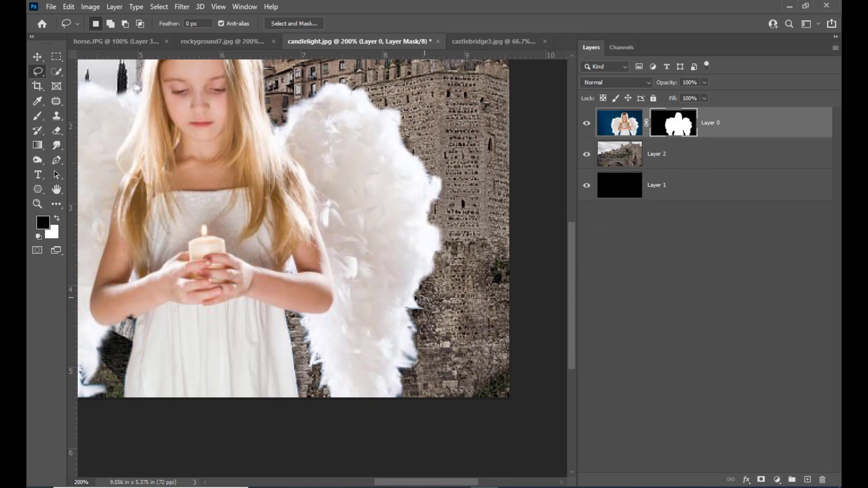
{"action": "mouse_move", "coordinate": [416, 298]}
{"action": "left_mouse_down"}
{"action": "mouse_move", "coordinate": [412, 353]}
{"action": "mouse_move", "coordinate": [396, 361]}
{"action": "mouse_move", "coordinate": [401, 404]}
{"action": "mouse_move", "coordinate": [437, 328]}
{"action": "left_mouse_up"}
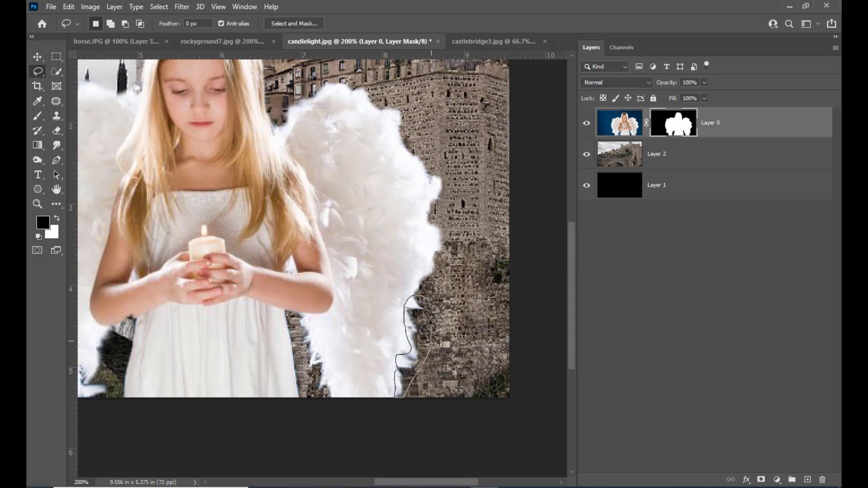
{"action": "left_click", "coordinate": [182, 6]}
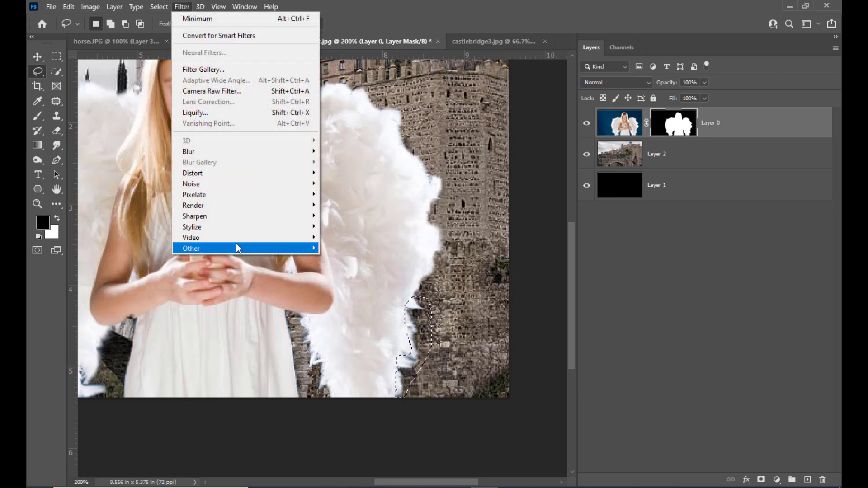
{"action": "mouse_move", "coordinate": [237, 248]}
{"action": "left_click", "coordinate": [361, 294]}
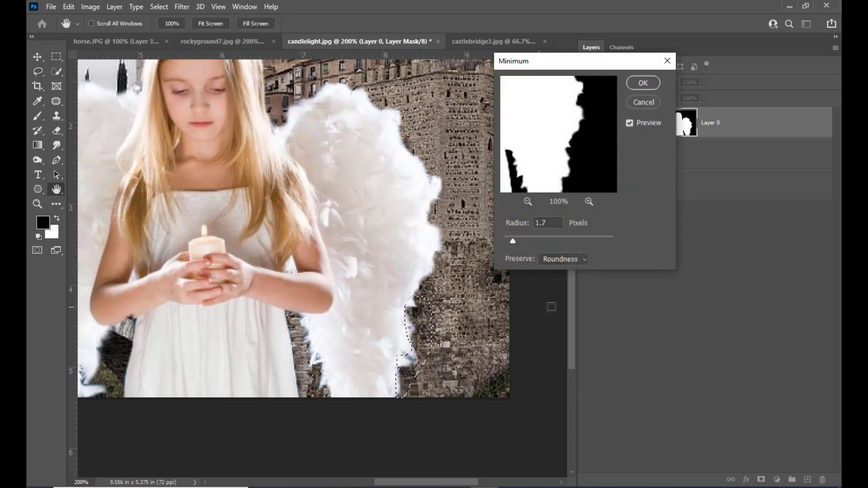
{"action": "left_click", "coordinate": [523, 224]}
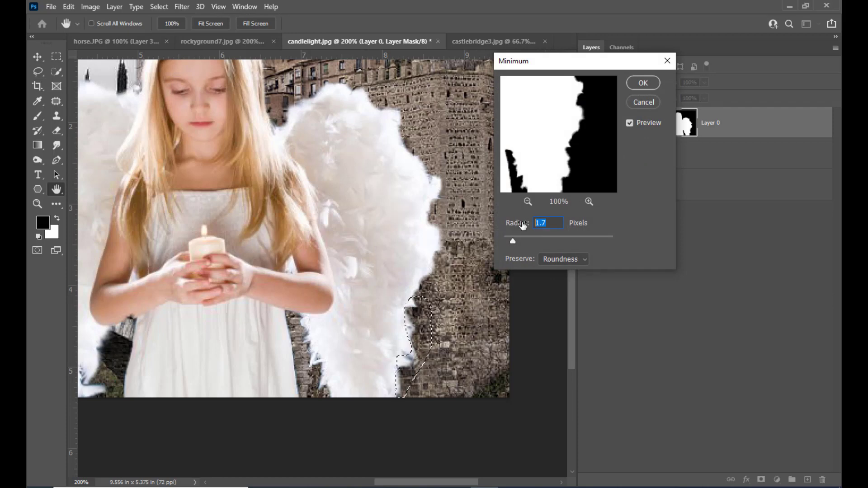
{"action": "type", "text": "0"}
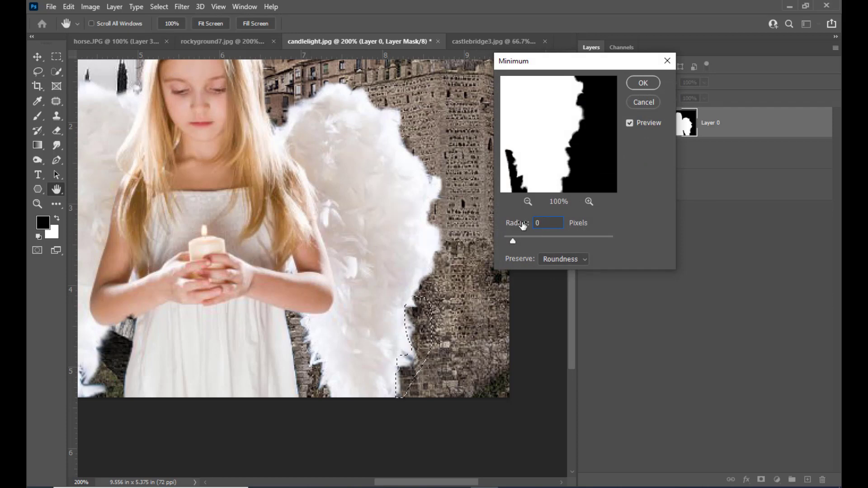
{"action": "type", "text": ".9"}
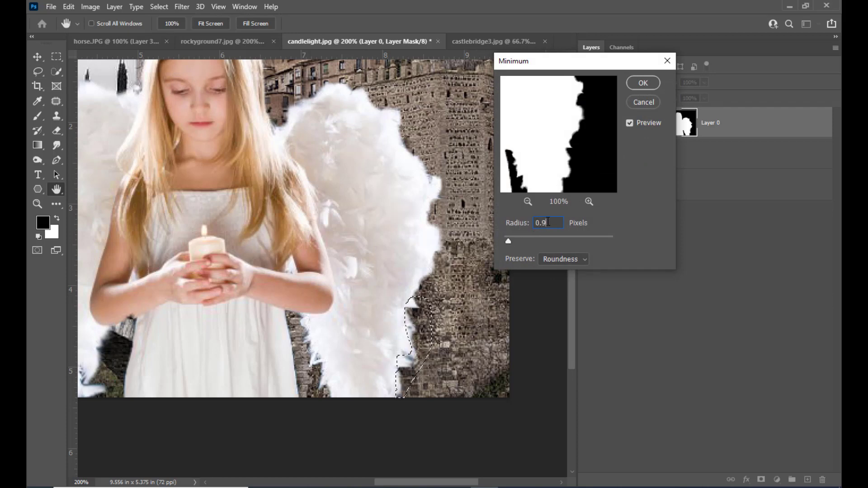
{"action": "type", "text": "8"}
{"action": "left_click", "coordinate": [650, 81]}
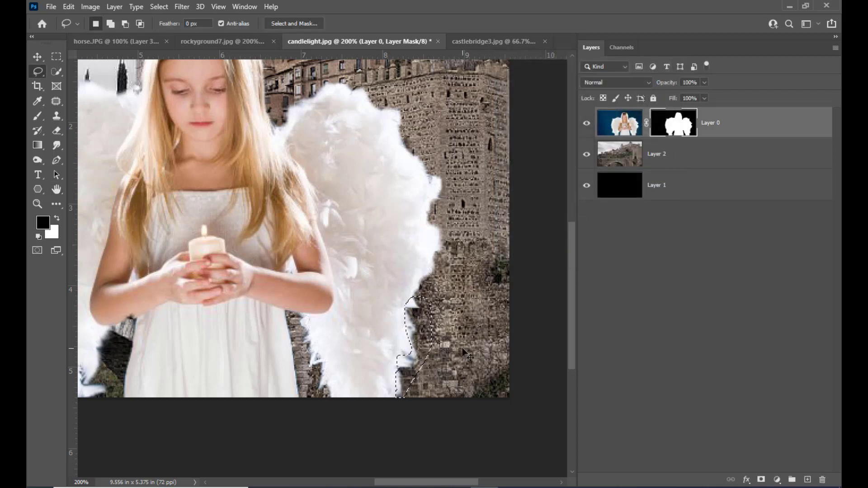
{"action": "key", "text": "ctrl+d"}
Apply the Minimum filter with a larger radius to the small selected fringe spot on the right wing's lower outer edge, and deselect
{"action": "left_click", "coordinate": [182, 6]}
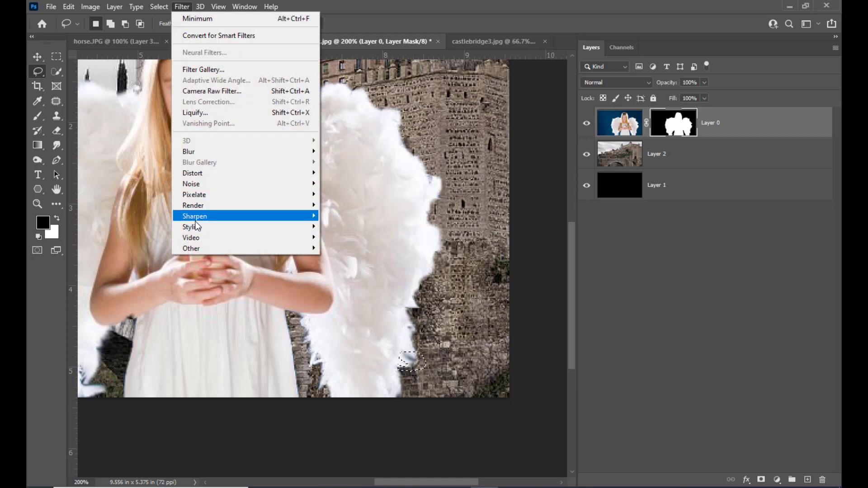
{"action": "mouse_move", "coordinate": [200, 250]}
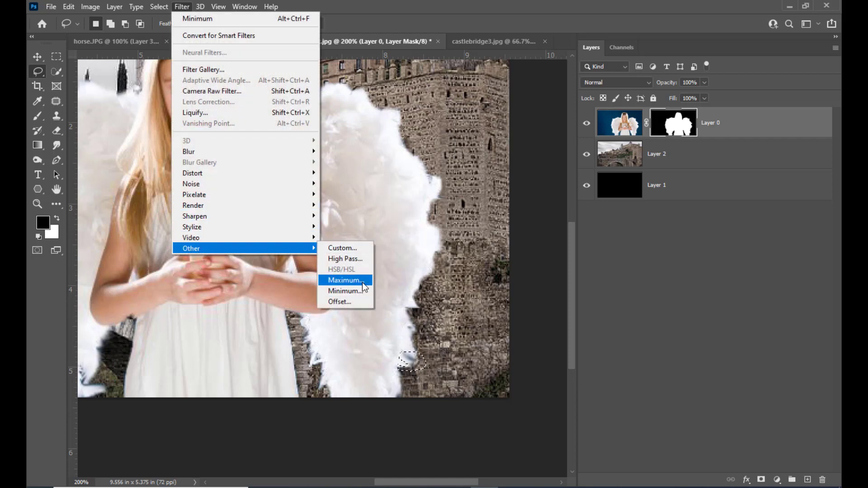
{"action": "left_click", "coordinate": [361, 291]}
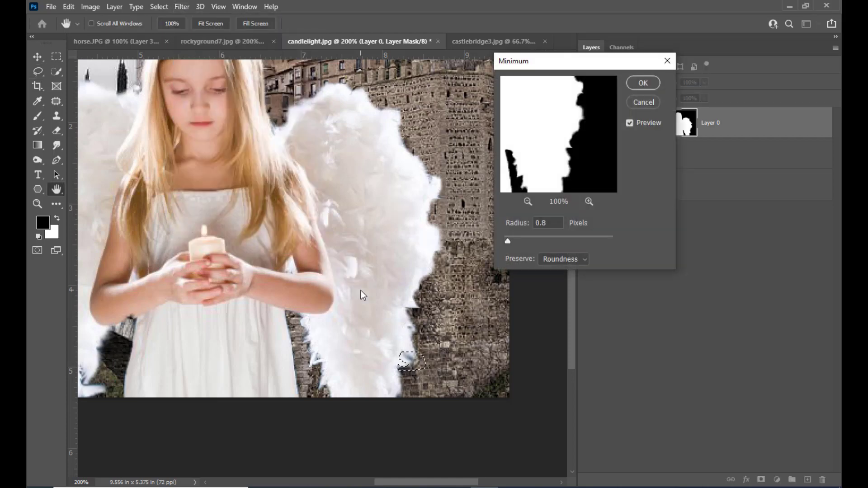
{"action": "left_click_drag", "start_coordinate": [509, 241], "coordinate": [522, 240]}
{"action": "left_click", "coordinate": [643, 82]}
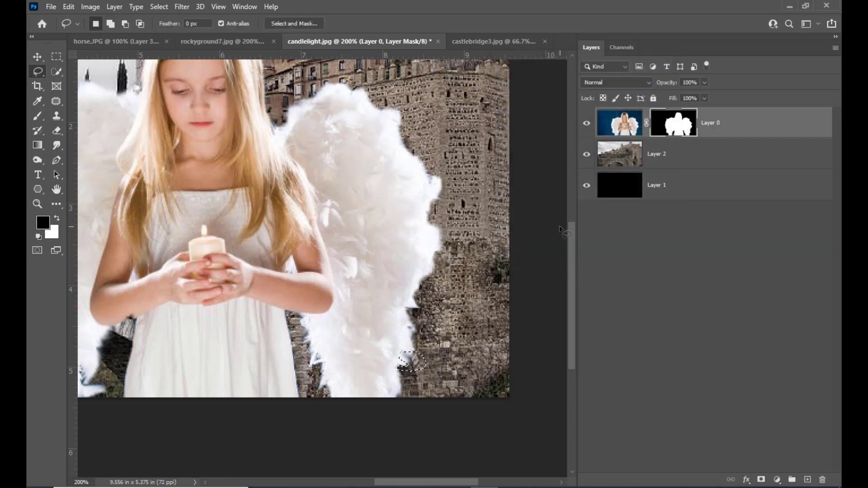
{"action": "key", "text": "ctrl+d"}
{"action": "key", "text": "ctrl+1"}
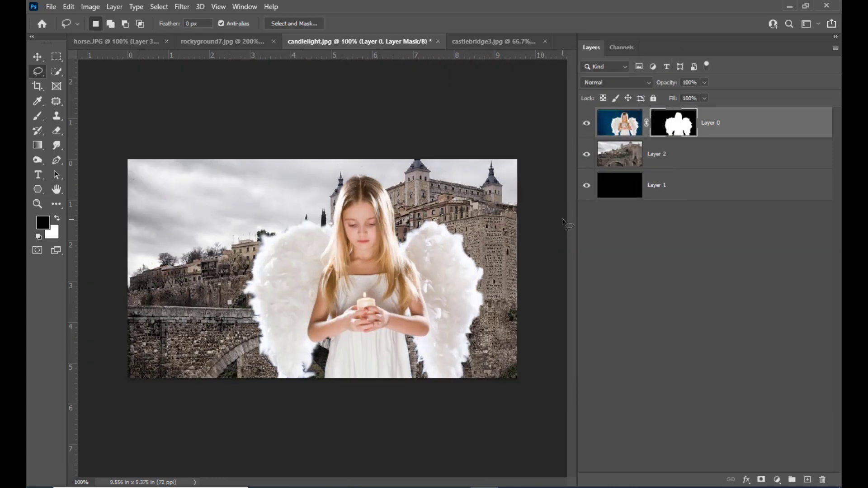
{"action": "key", "text": "ctrl+plus"}
{"action": "key", "text": "ctrl+minus"}
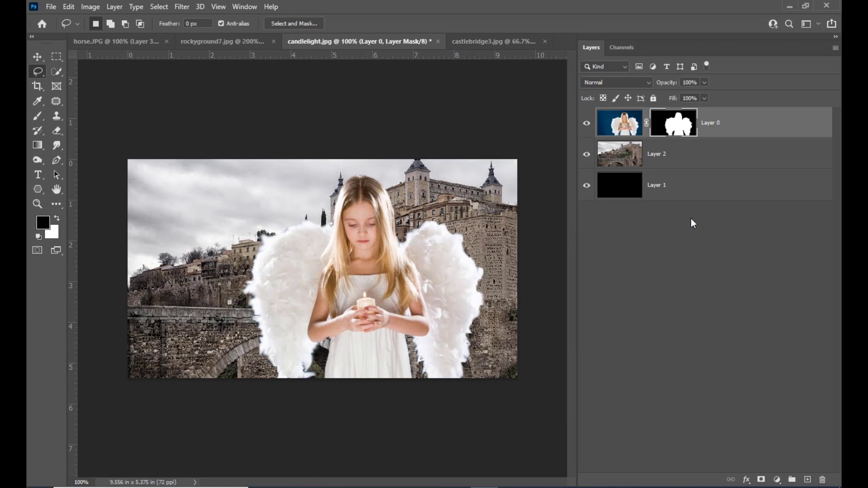